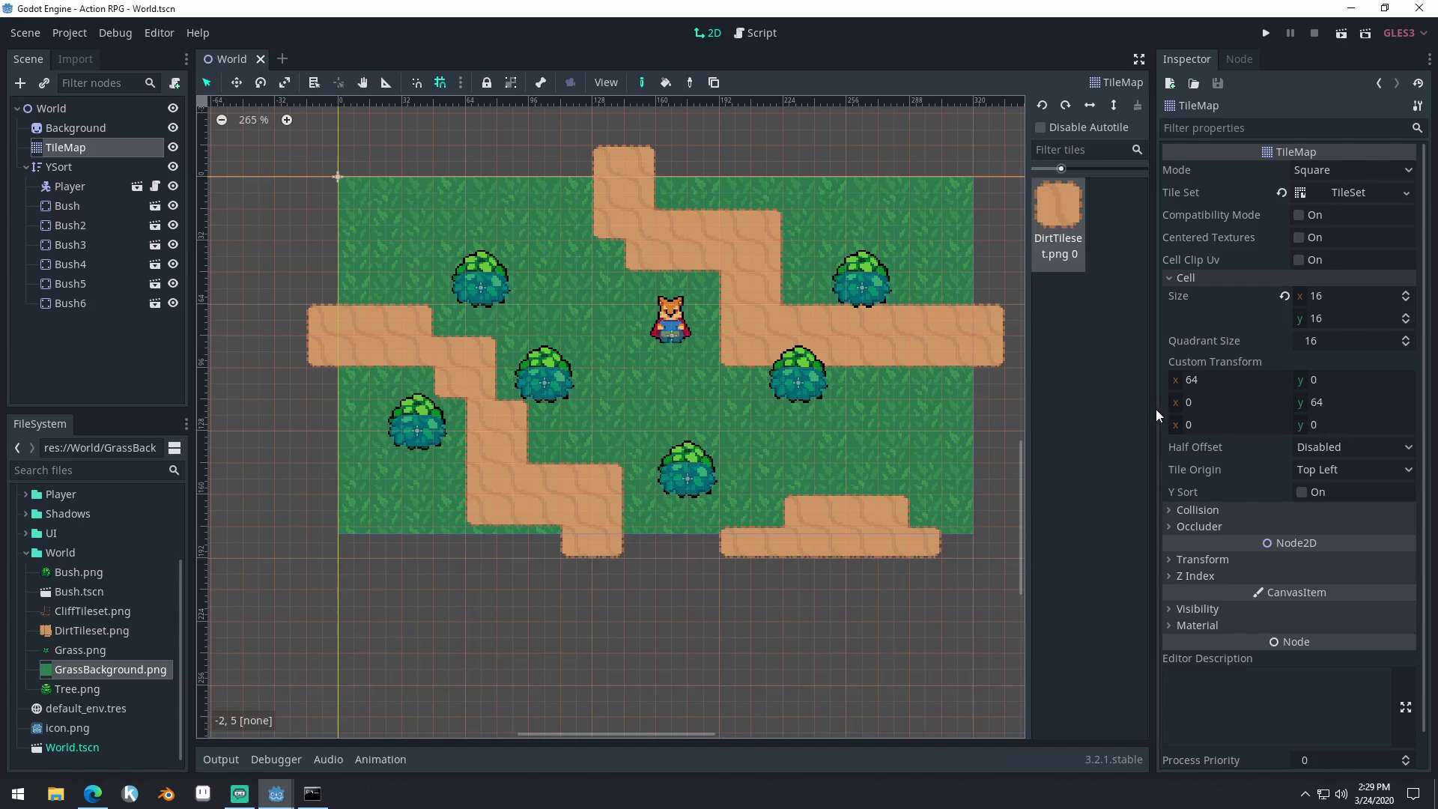
Add a new TileMap child node under the World root node
{"action": "left_click_drag", "start_coordinate": [1152, 407], "coordinate": [1283, 407]}
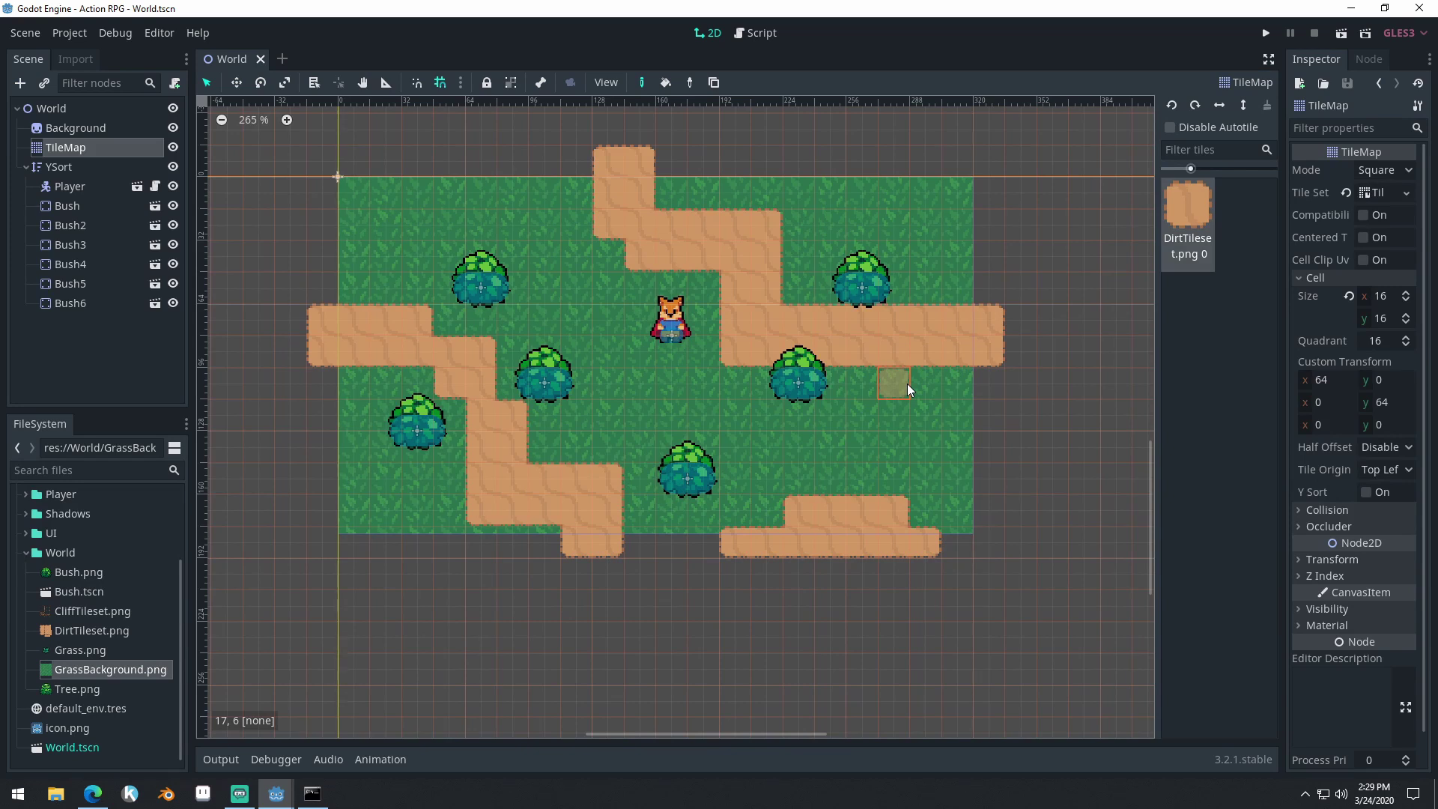
{"action": "middle_click_drag", "start_coordinate": [649, 386], "coordinate": [696, 408]}
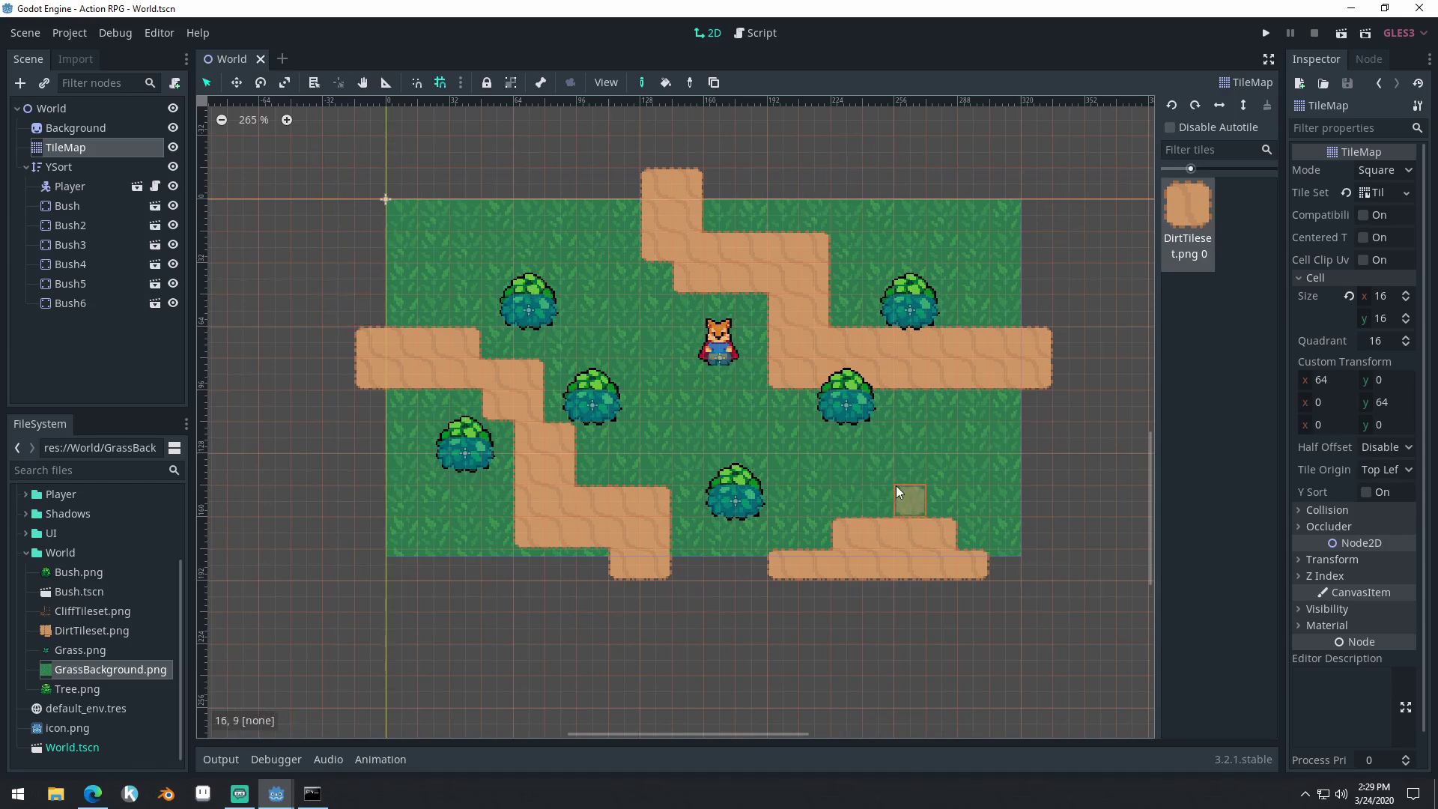
{"action": "middle_click_drag", "start_coordinate": [897, 484], "coordinate": [882, 472]}
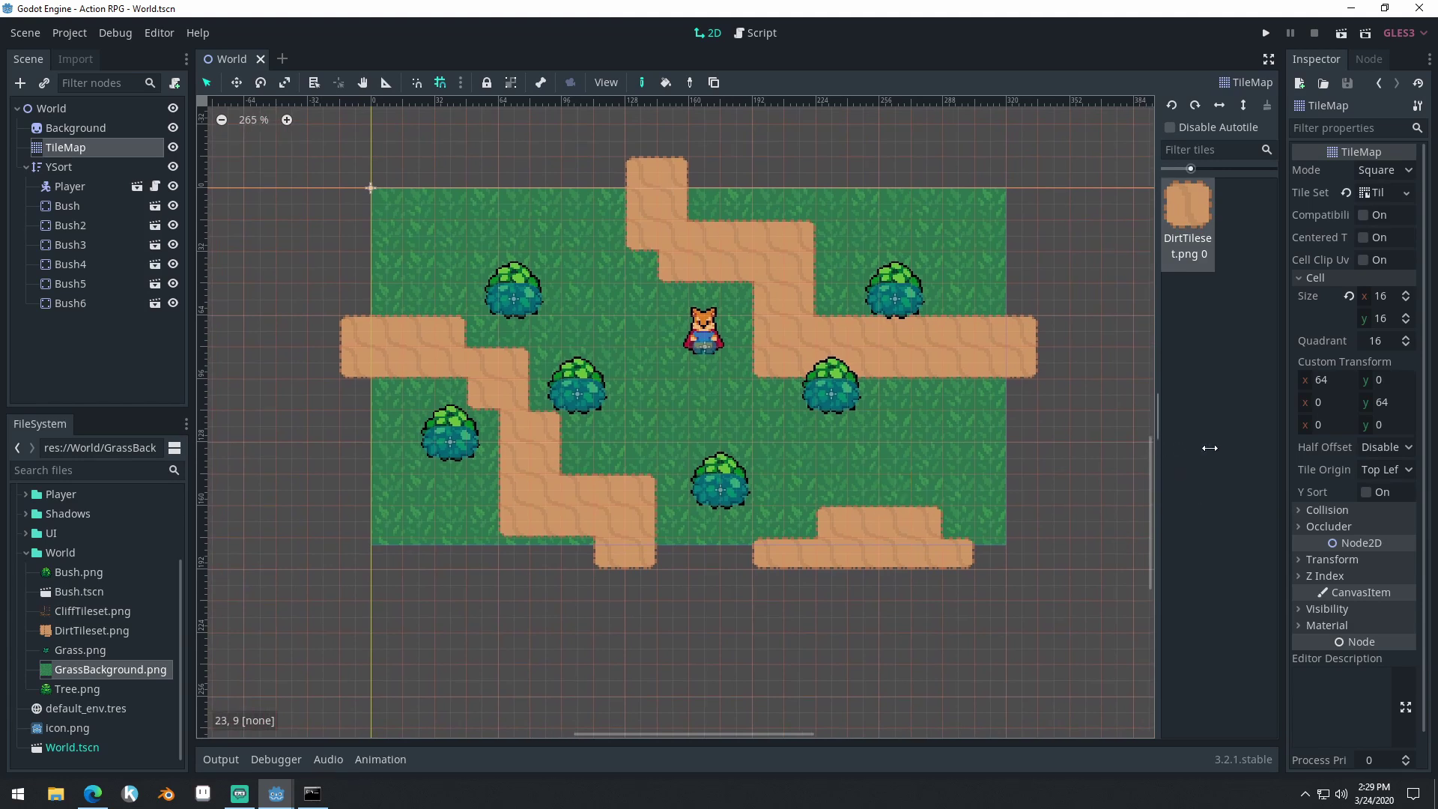
{"action": "middle_click_drag", "start_coordinate": [988, 459], "coordinate": [982, 451]}
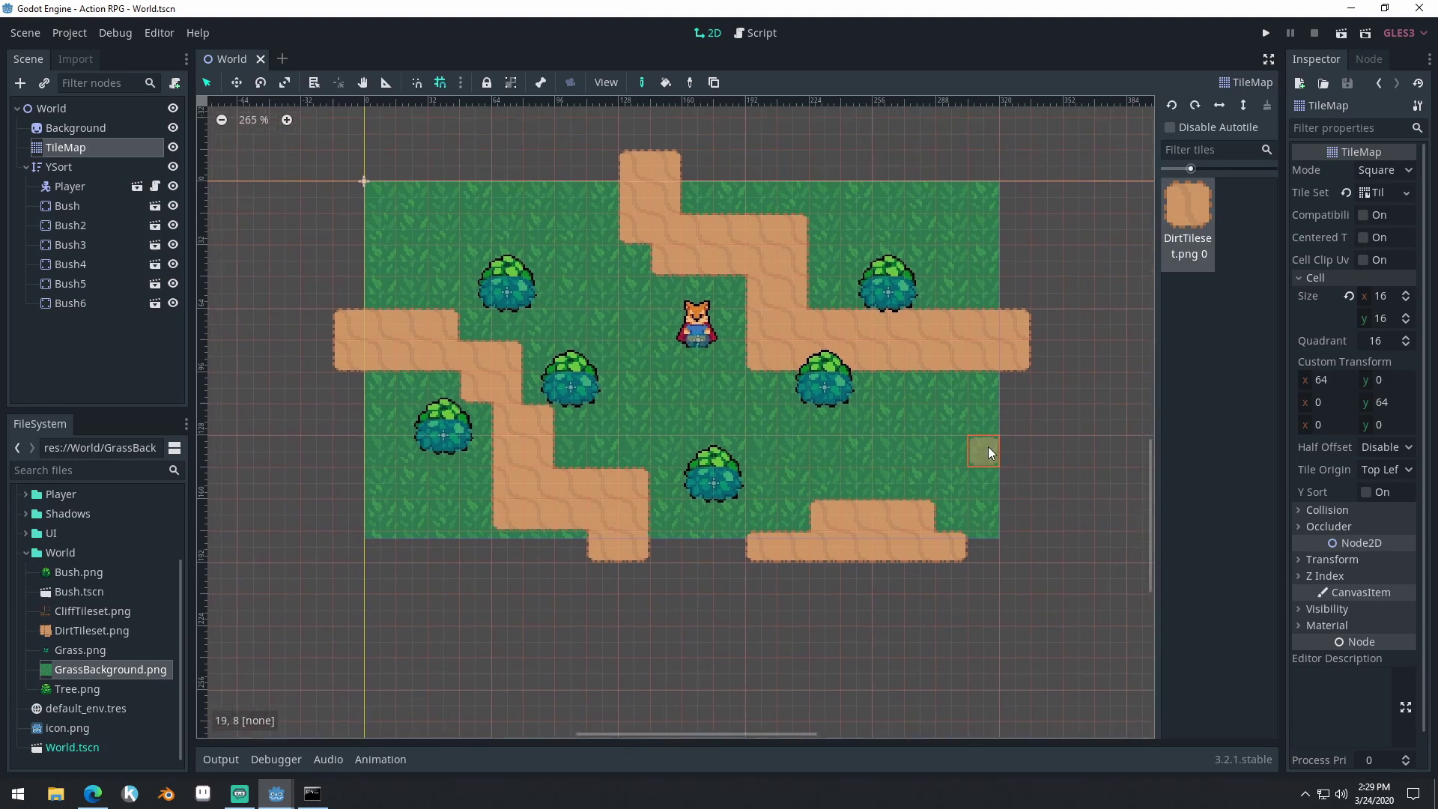
{"action": "left_click", "coordinate": [64, 110]}
{"action": "left_click", "coordinate": [20, 83]}
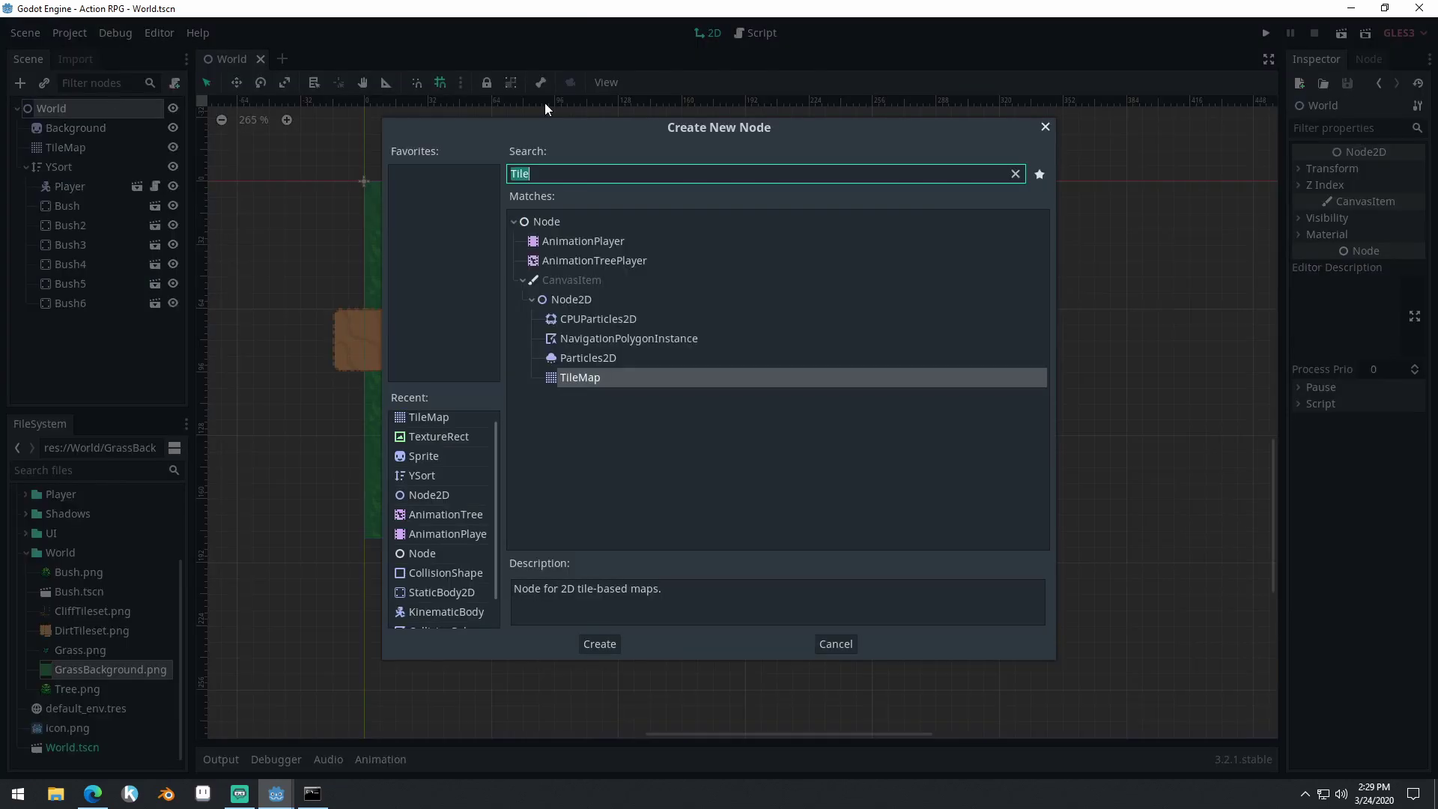
{"action": "key", "text": "Return"}
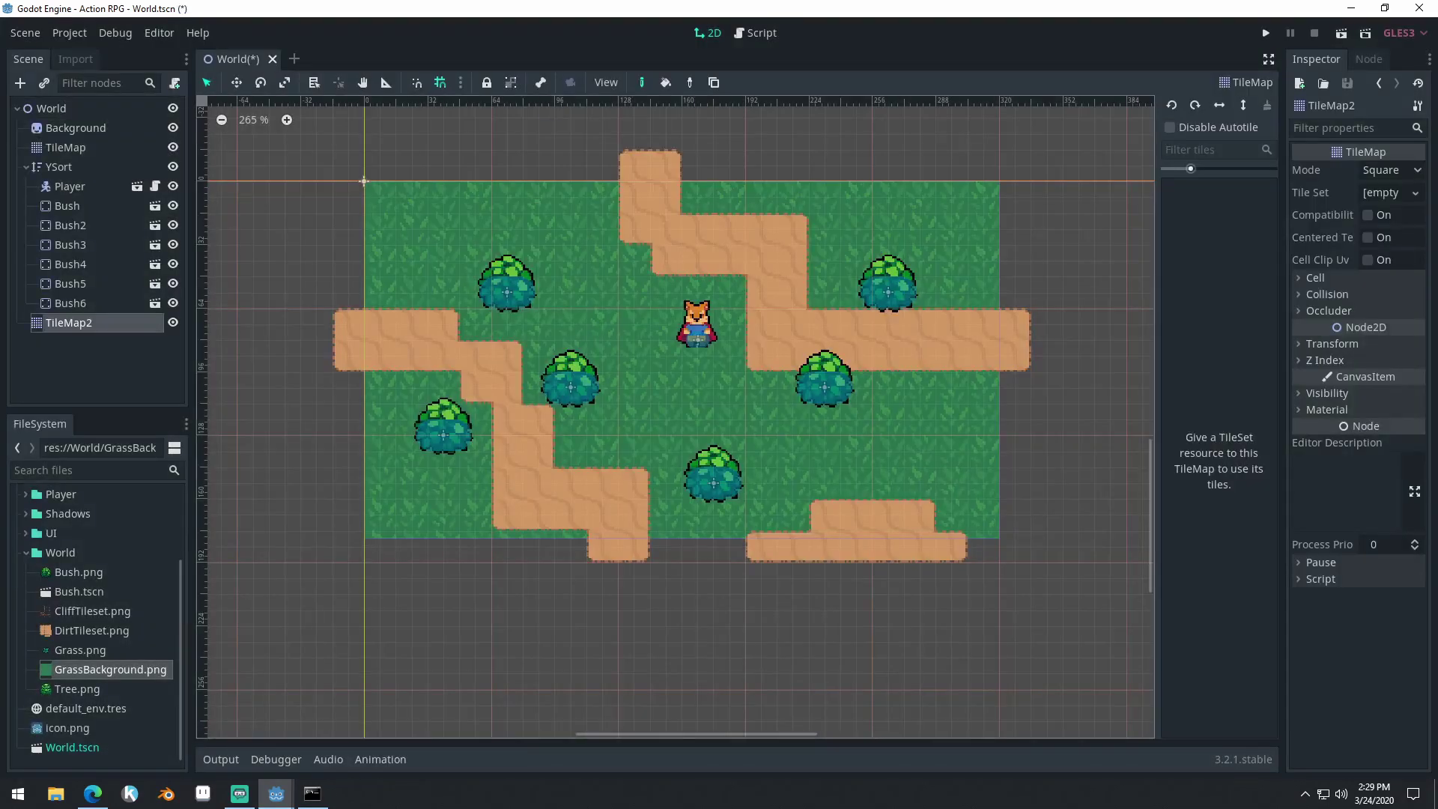
Rename the original TileMap node to DirtPathTileMap
{"action": "left_click", "coordinate": [85, 150]}
{"action": "left_click", "coordinate": [92, 147]}
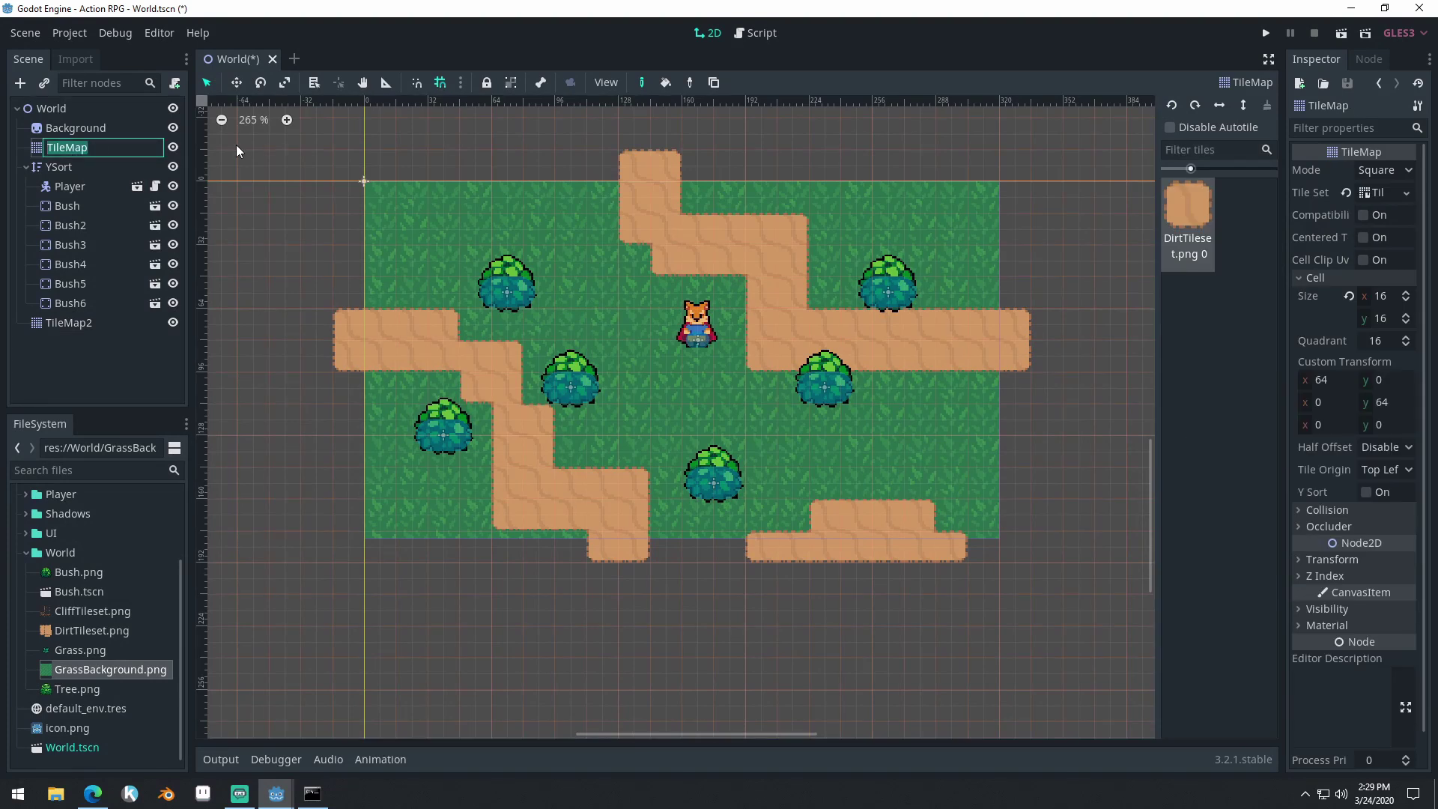
{"action": "type", "text": "DirtPathTilemap"}
{"action": "key", "text": "Return"}
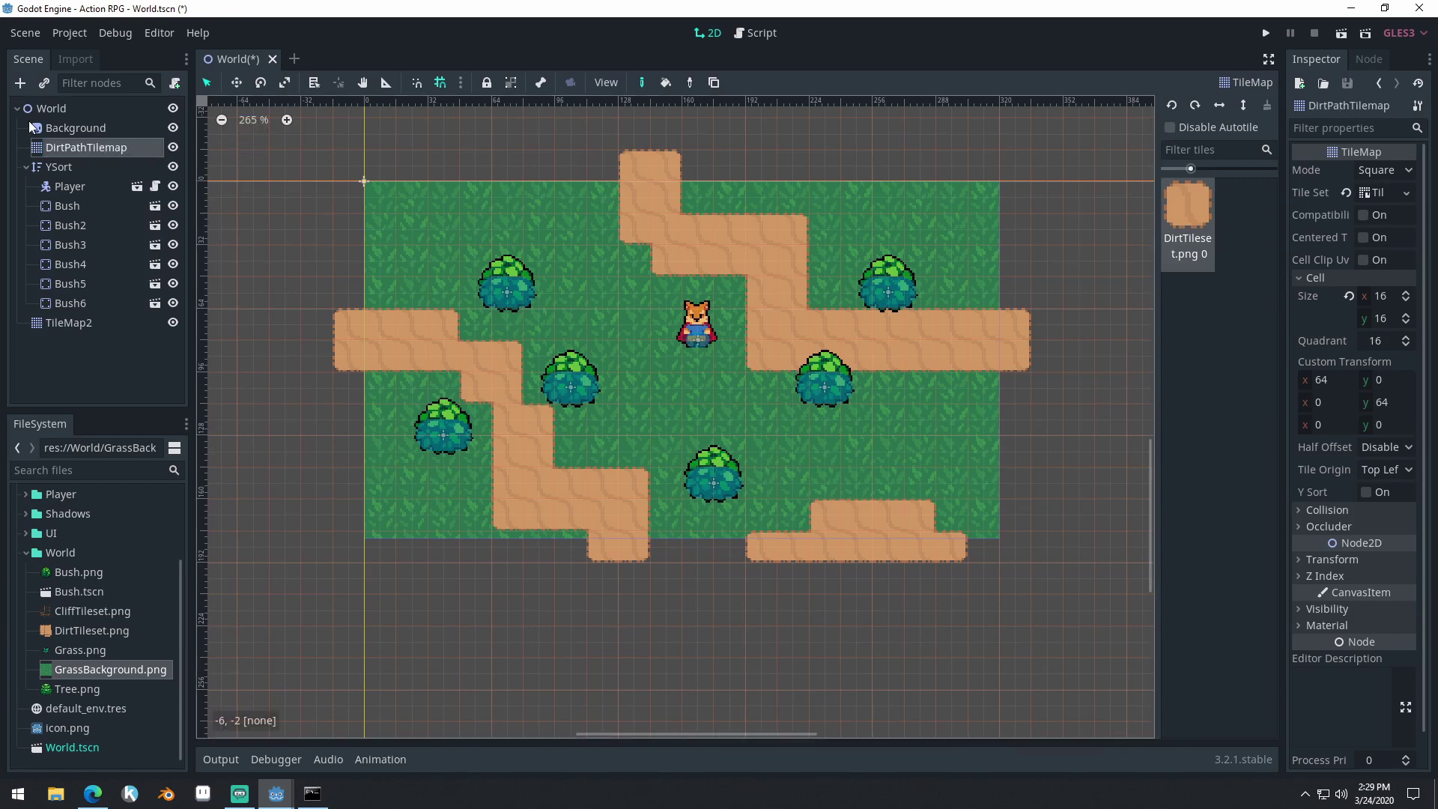
{"action": "double_click", "coordinate": [120, 147]}
{"action": "left_click", "coordinate": [107, 147]}
{"action": "key", "text": "Delete"}
{"action": "type", "text": "M"}
{"action": "key", "text": "Return"}
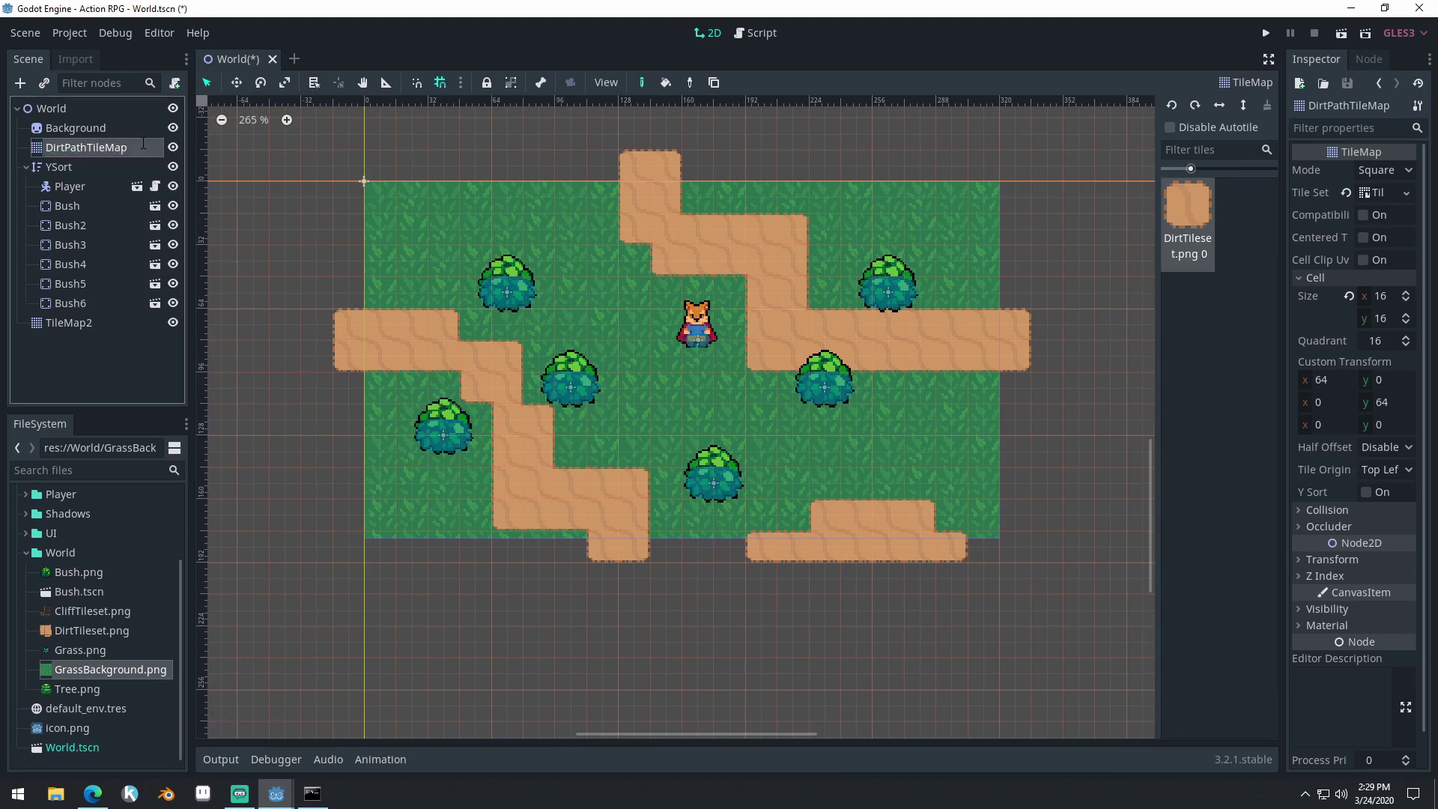
Move TileMap2 below DirtPathTileMap, rename it DirtCliffTileMap, and save the scene
{"action": "left_click_drag", "start_coordinate": [97, 324], "coordinate": [105, 174]}
{"action": "double_click", "coordinate": [103, 169]}
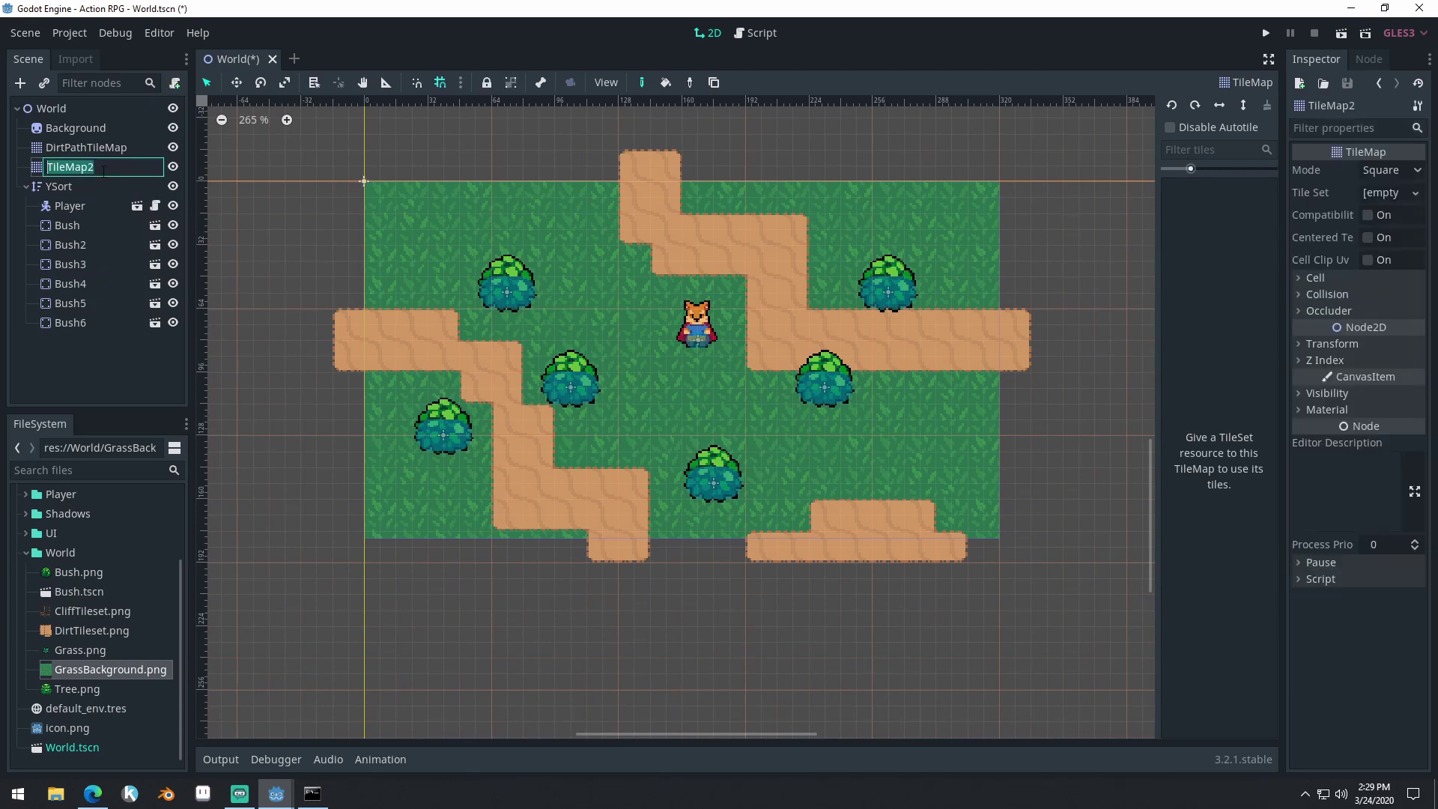
{"action": "key", "text": "BackSpace"}
{"action": "type", "text": "DirtCliffTileMap"}
{"action": "key", "text": "Return"}
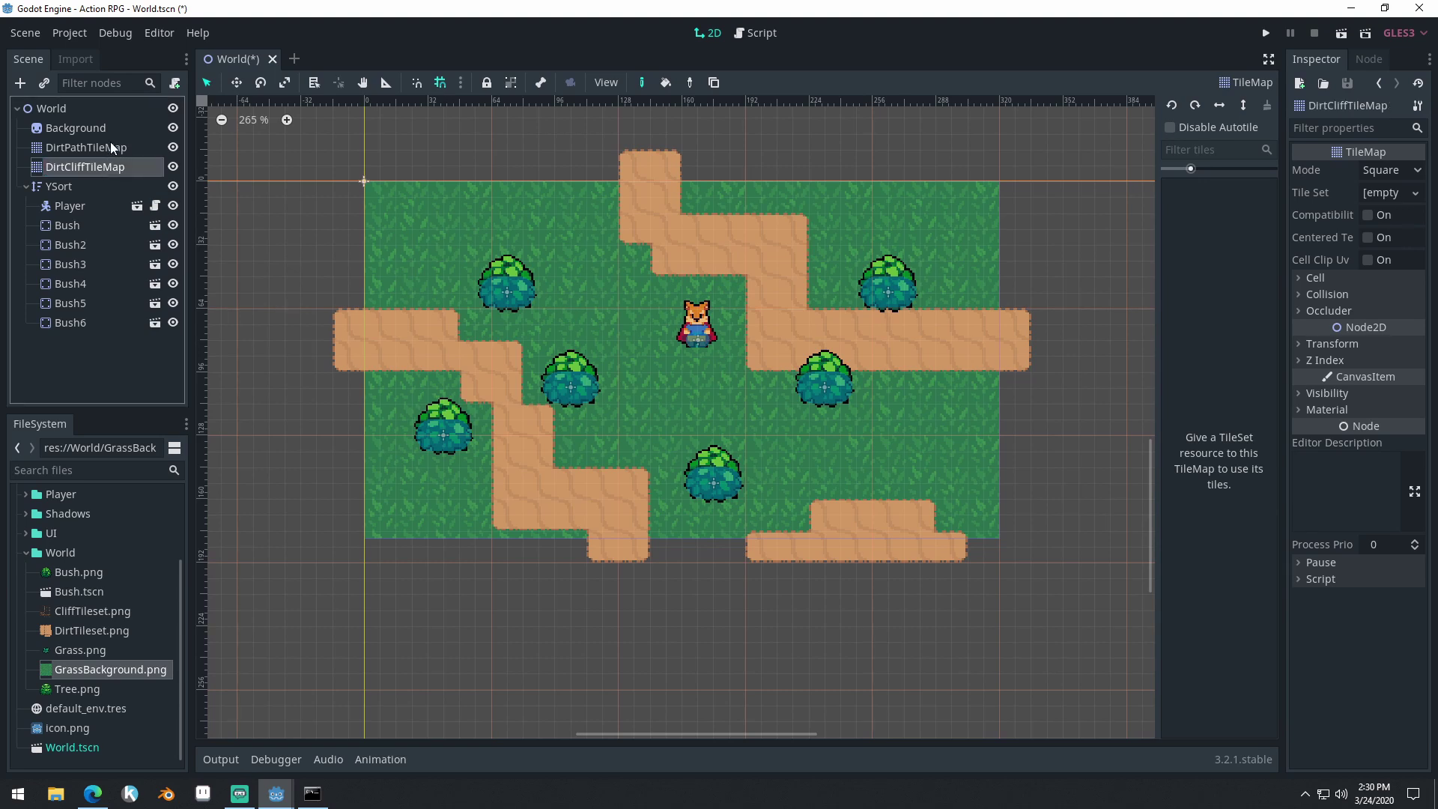
{"action": "left_click", "coordinate": [114, 148]}
{"action": "left_click", "coordinate": [115, 167]}
{"action": "key", "text": "ctrl+s"}
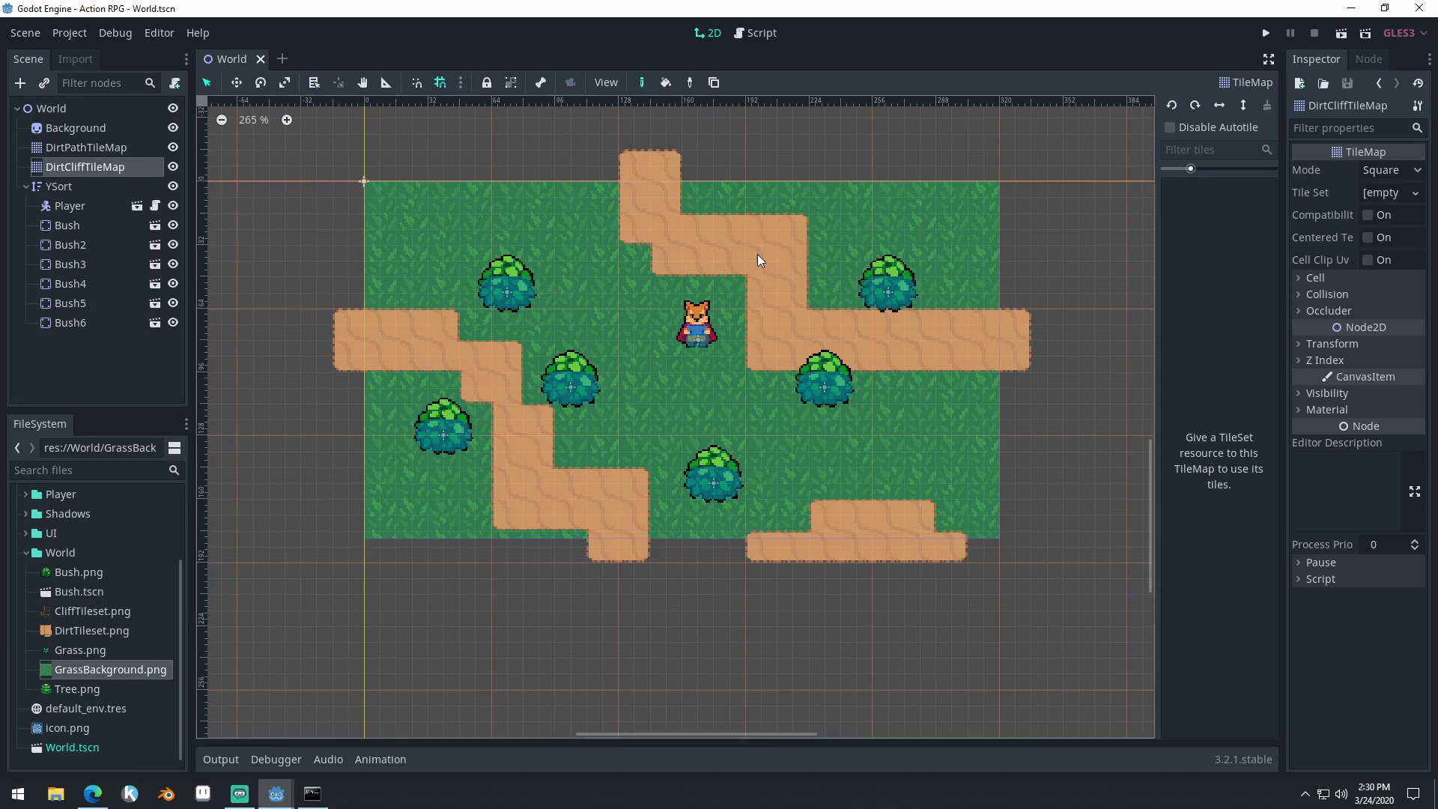
Keep the Square layout and assign a new empty TileSet to DirtCliffTileMap
{"action": "scroll", "coordinate": [816, 337], "scroll_direction": "up", "scroll_amount": 3}
{"action": "middle_click_drag", "start_coordinate": [776, 308], "coordinate": [796, 376]}
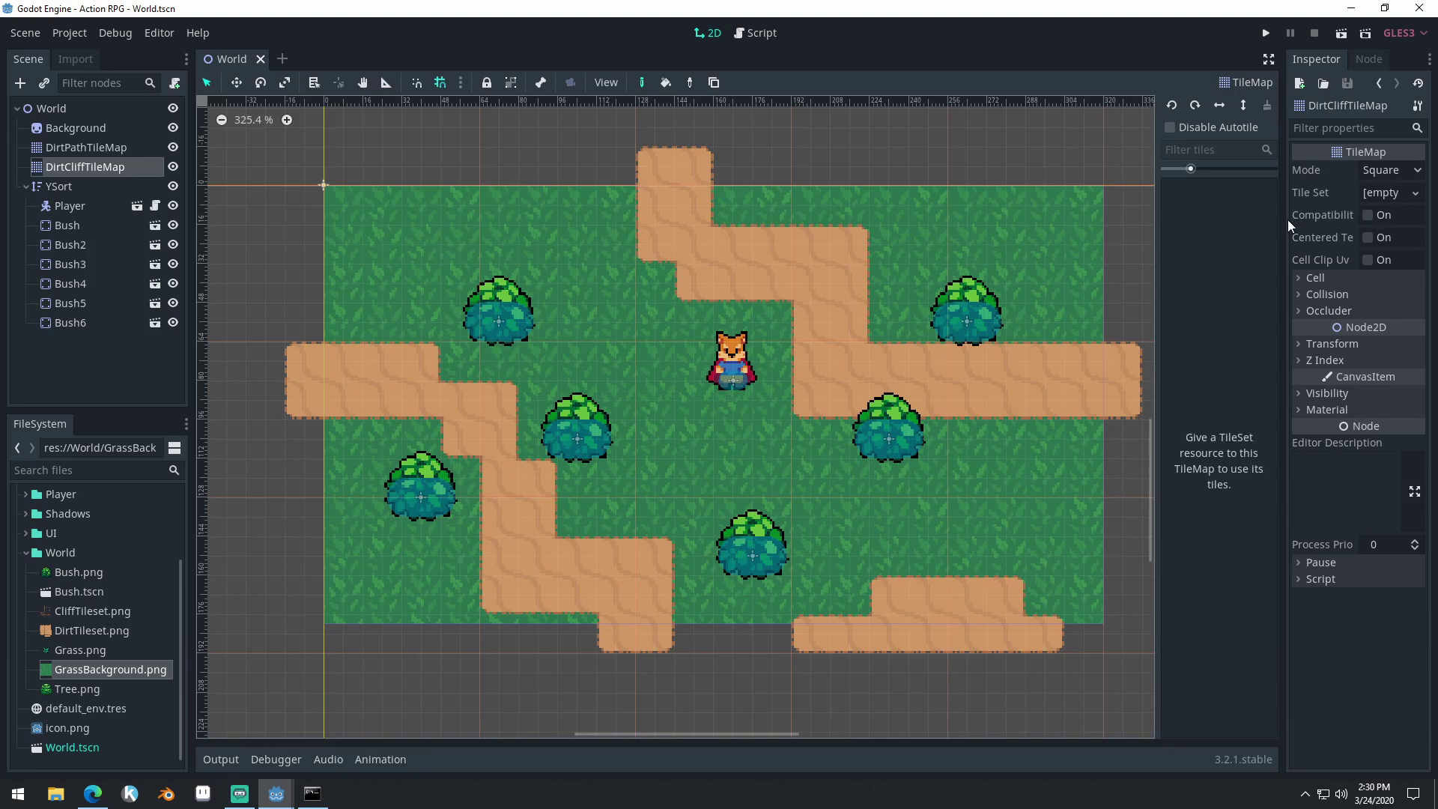
{"action": "left_click", "coordinate": [1386, 173]}
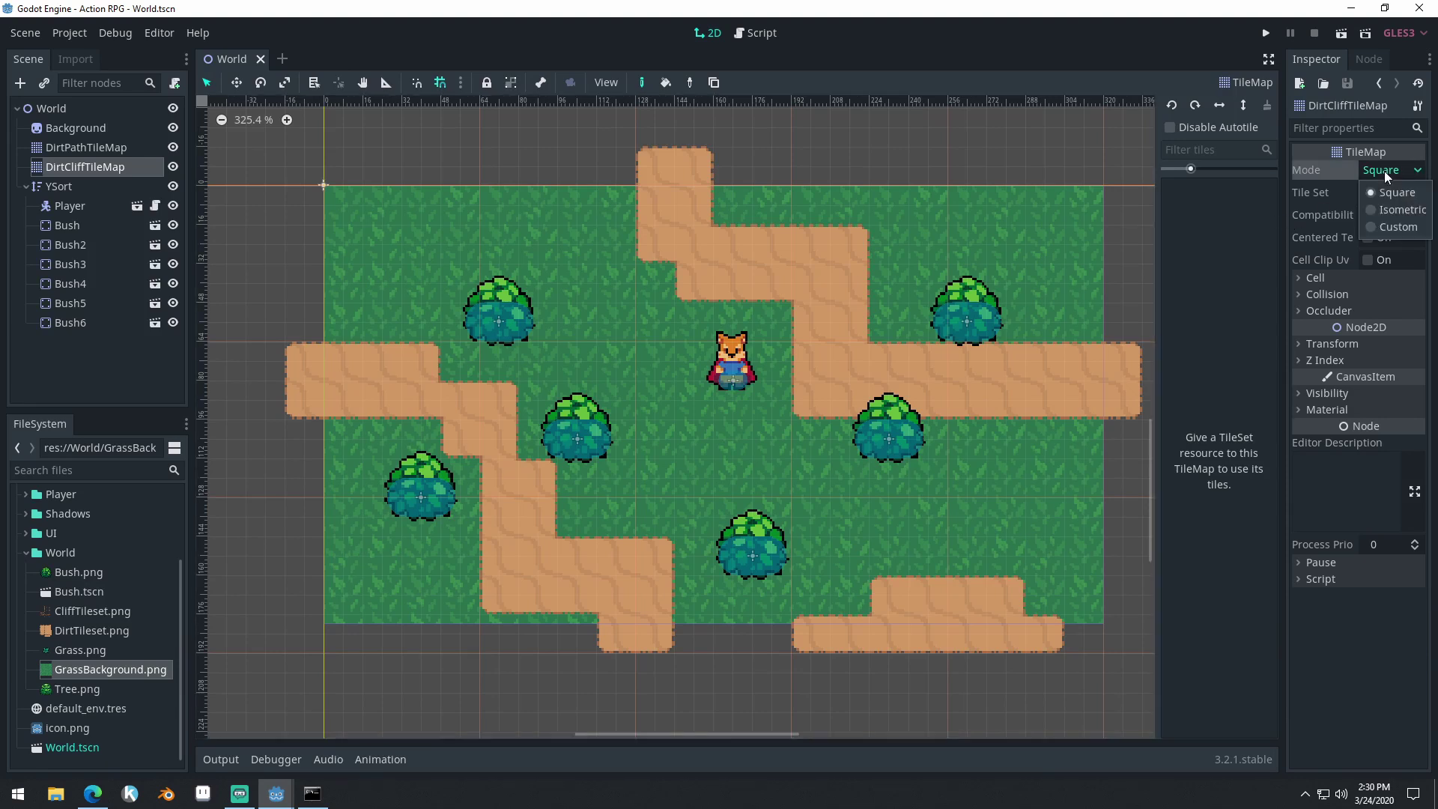
{"action": "left_click", "coordinate": [1333, 199]}
{"action": "left_click", "coordinate": [1393, 194]}
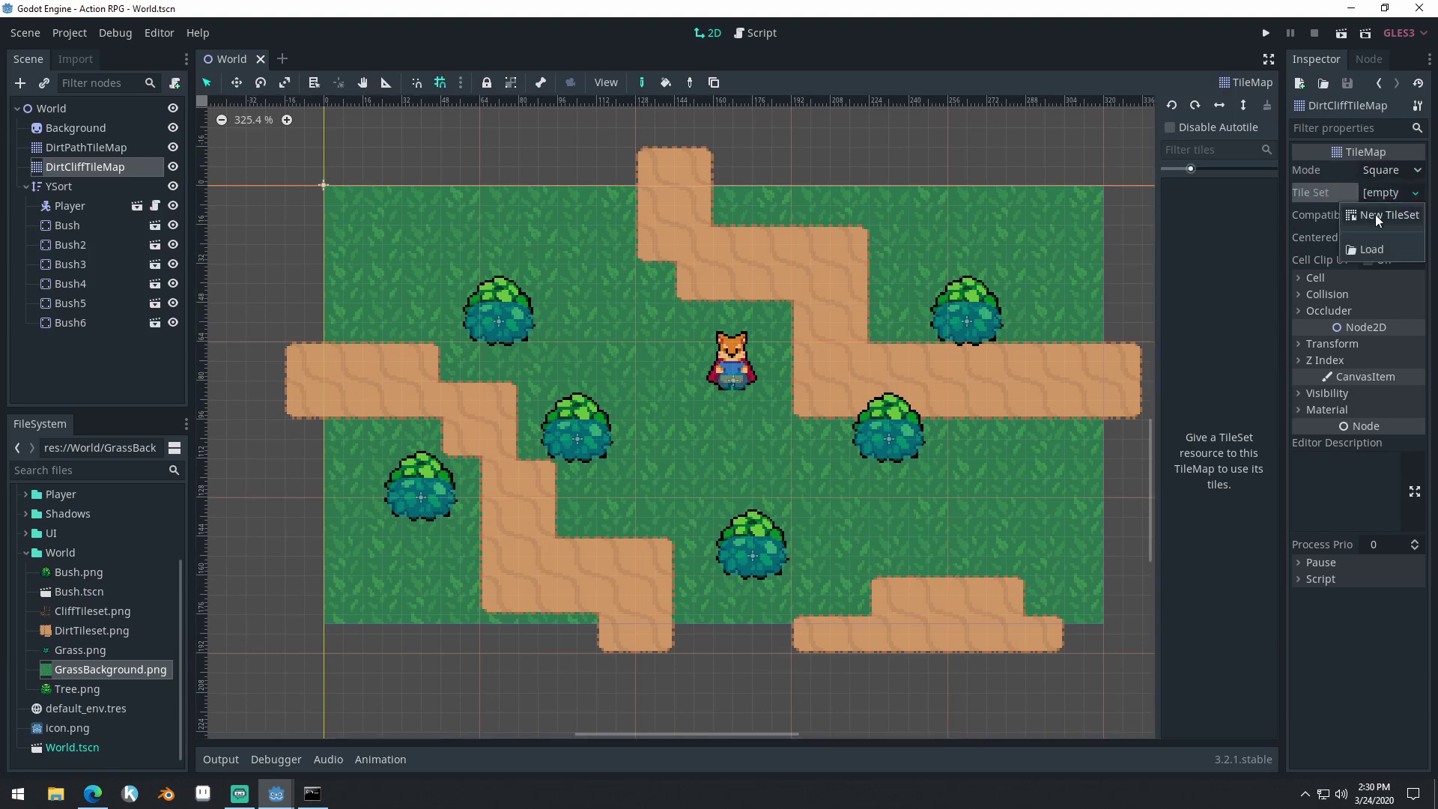
{"action": "left_click", "coordinate": [1386, 216]}
Set the tilemap's cell size to 32 × 32, leaving quadrant size at 16
{"action": "left_click", "coordinate": [1313, 279]}
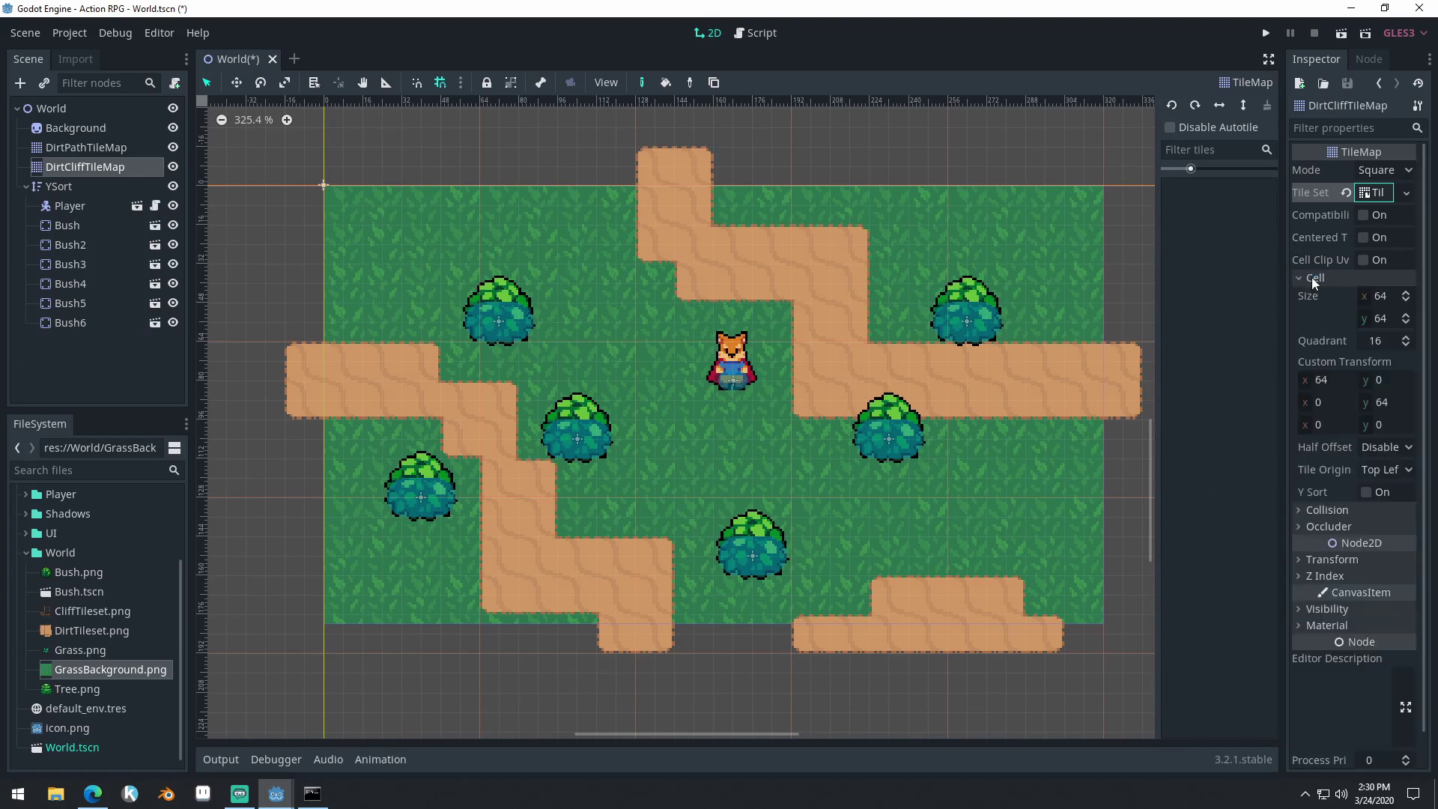
{"action": "left_click", "coordinate": [1386, 295]}
{"action": "type", "text": "16"}
{"action": "key", "text": "Tab"}
{"action": "type", "text": "16"}
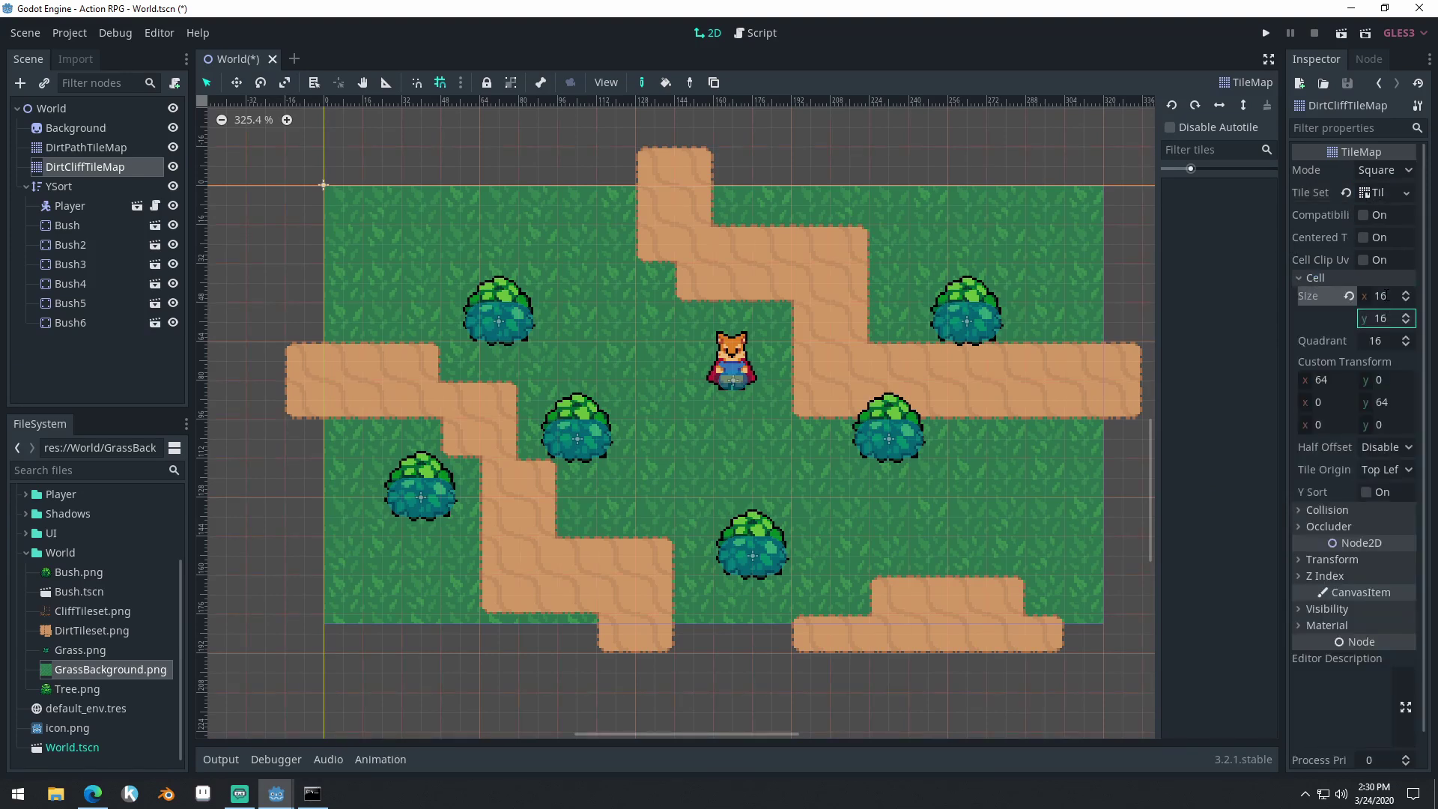
{"action": "left_click", "coordinate": [1382, 296]}
{"action": "type", "text": "32"}
{"action": "key", "text": "Tab"}
{"action": "type", "text": "32"}
{"action": "key", "text": "Tab"}
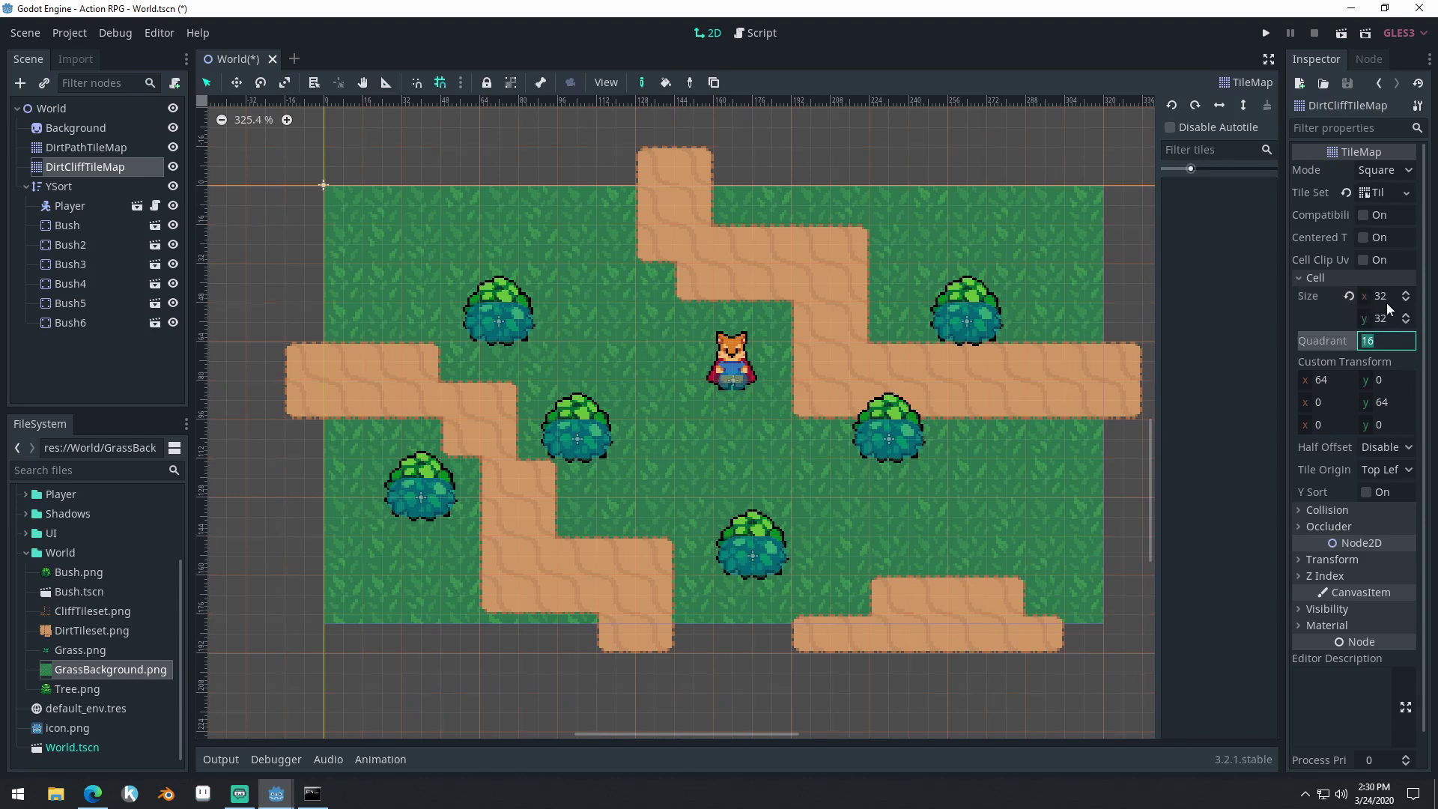
{"action": "key", "text": "shift+Tab"}
{"action": "key", "text": "shift+Tab"}
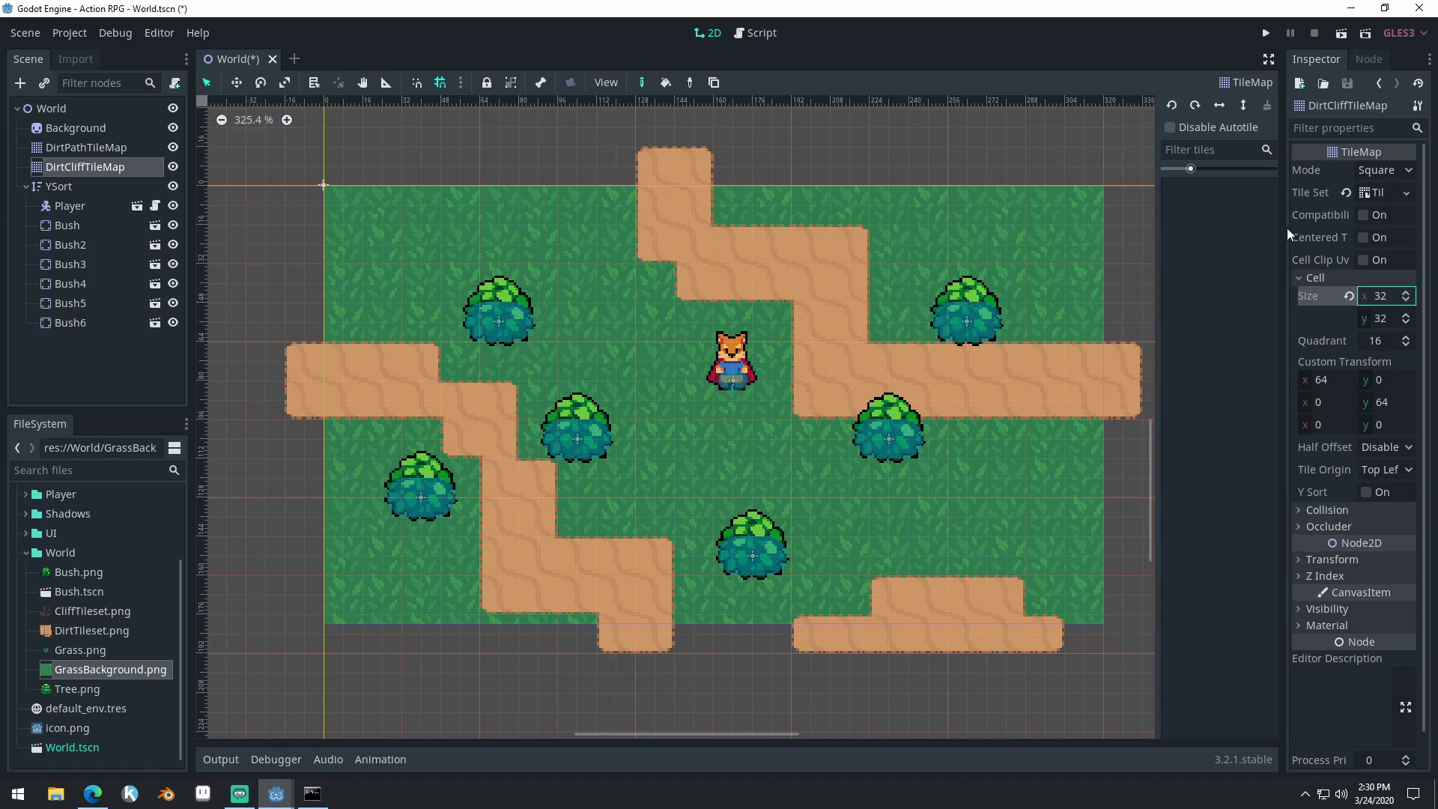
{"action": "left_click_drag", "start_coordinate": [1283, 228], "coordinate": [1213, 227]}
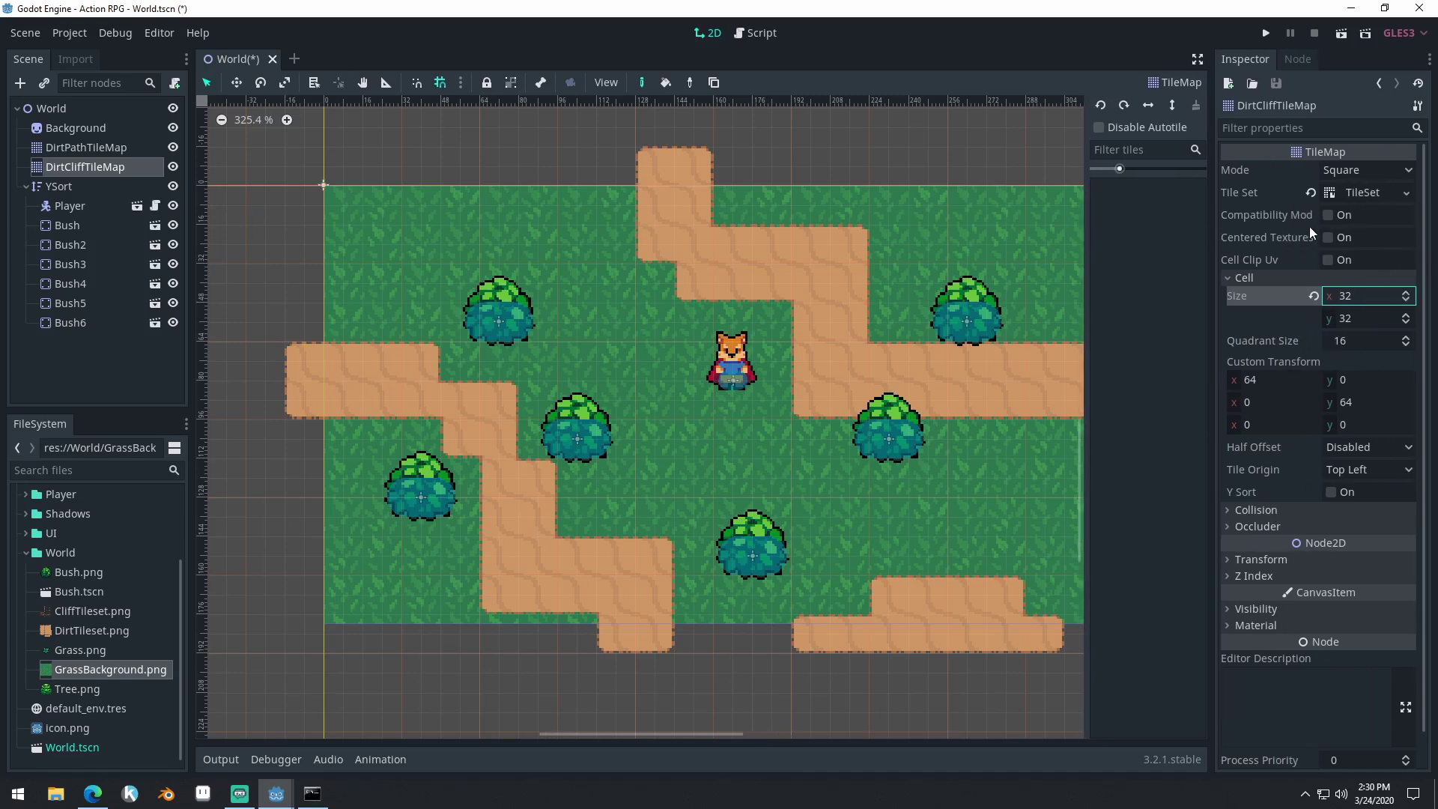
Open the new tileset, enlarge its editor, and add CliffTileset.png as its texture
{"action": "left_click", "coordinate": [1368, 195]}
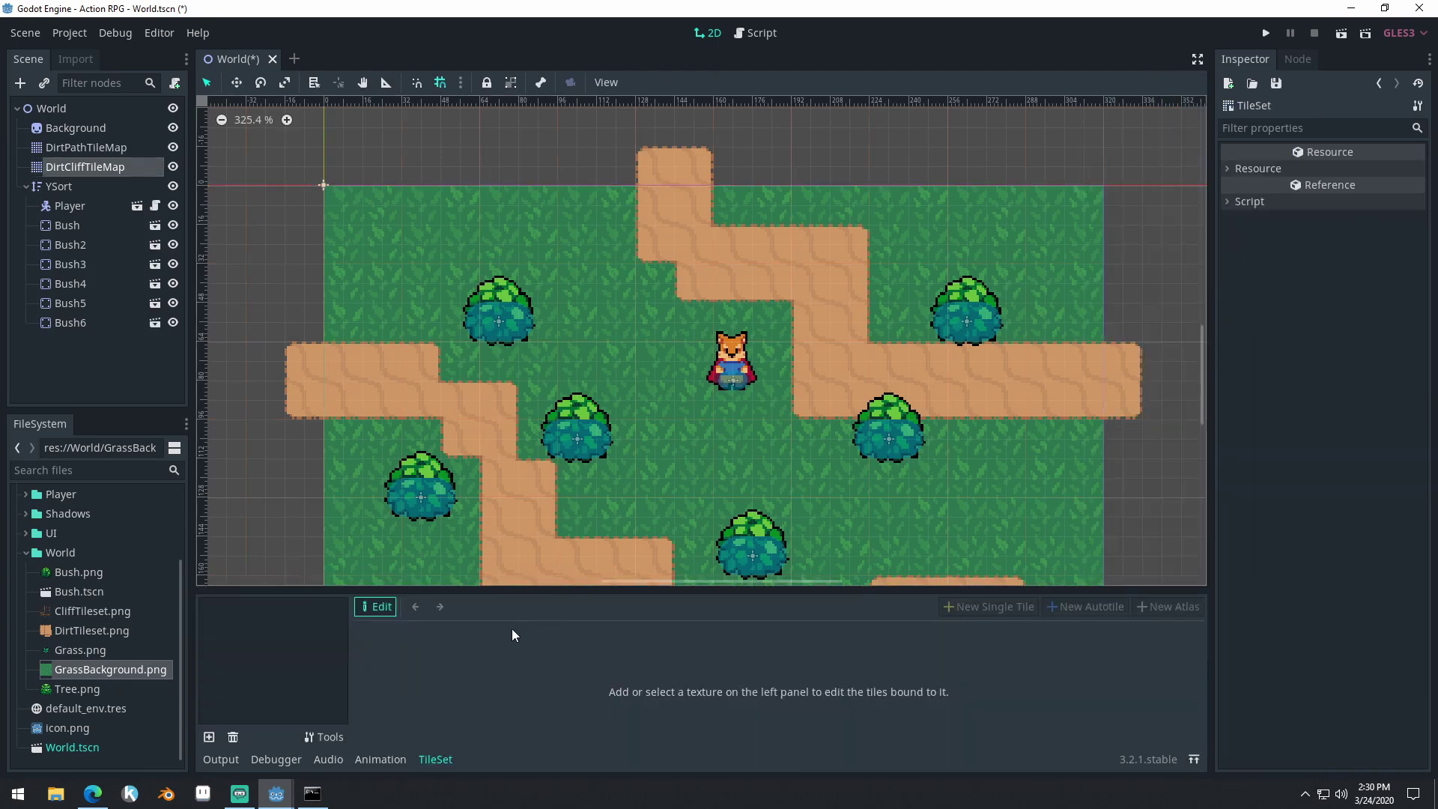
{"action": "left_click_drag", "start_coordinate": [582, 591], "coordinate": [634, 328]}
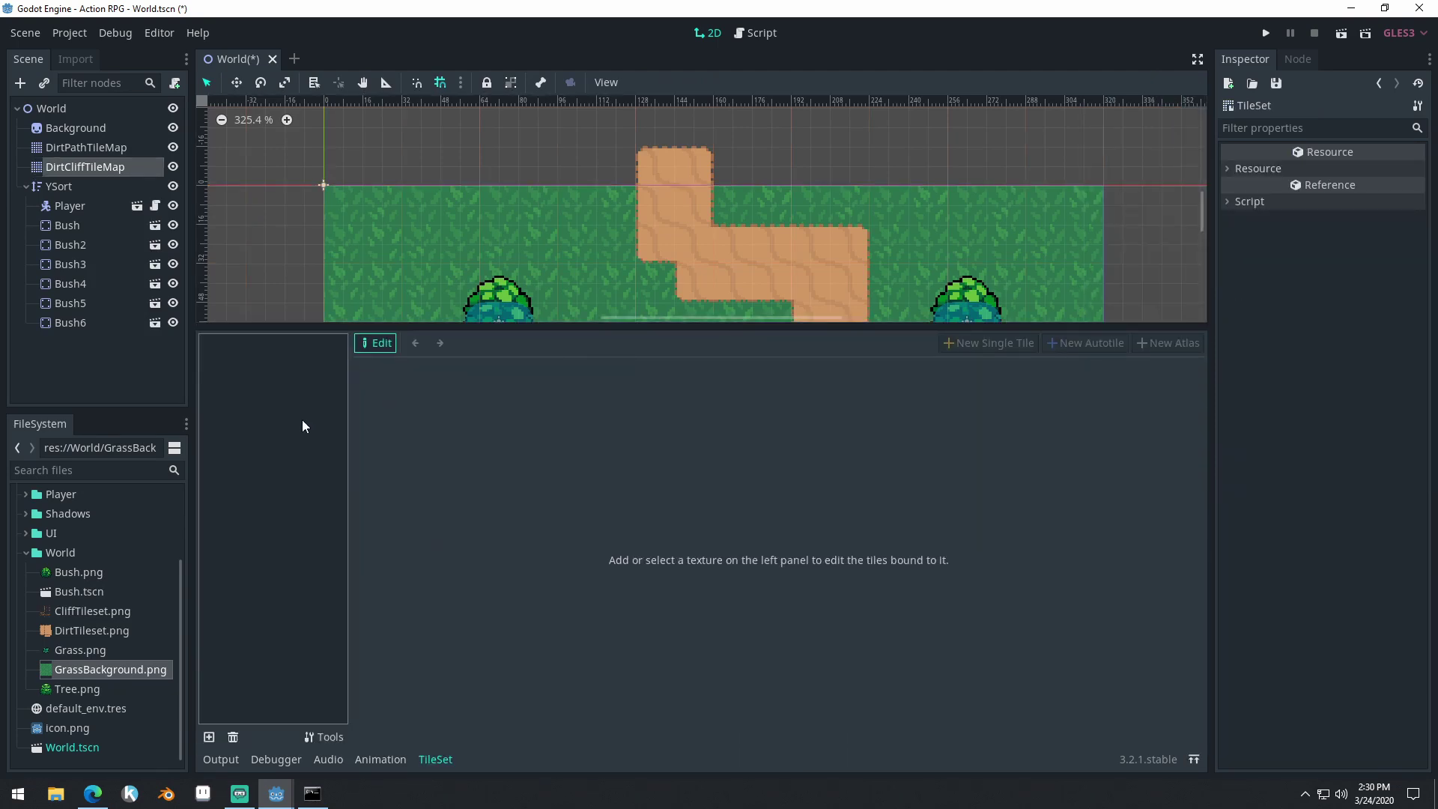
{"action": "left_click", "coordinate": [209, 737]}
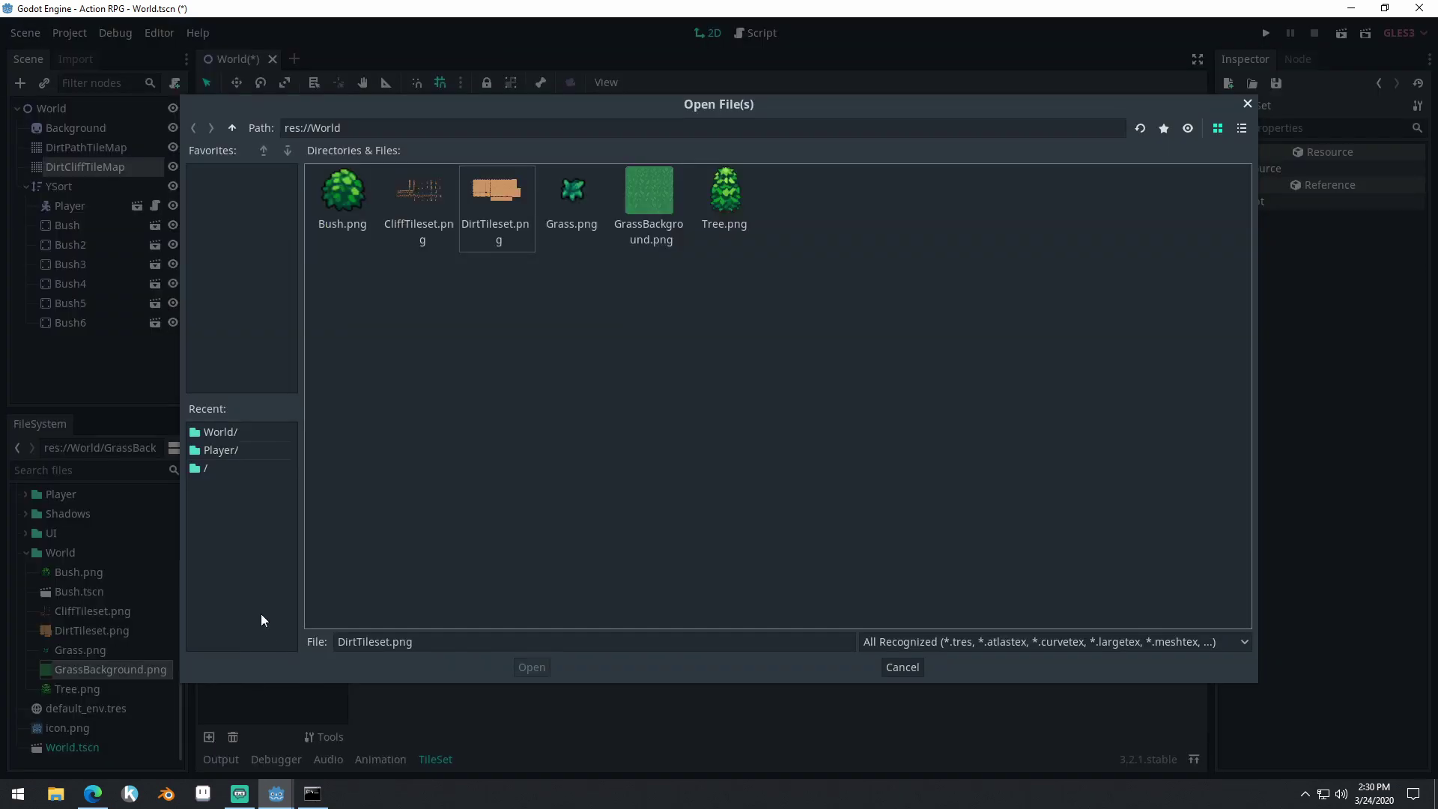
{"action": "left_click", "coordinate": [423, 193]}
{"action": "double_click", "coordinate": [424, 195]}
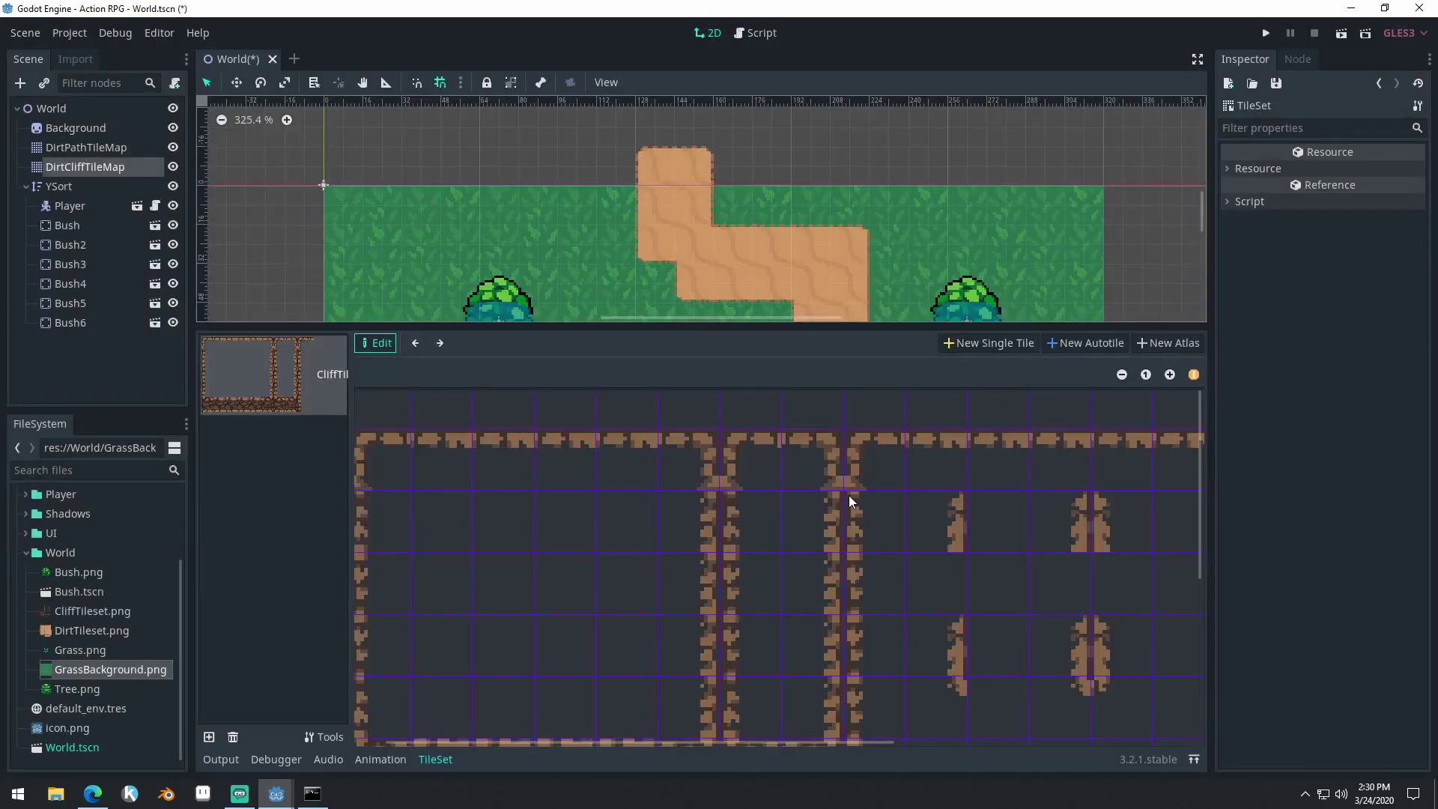
Zoom out to fit the whole cliff sheet and begin a new autotile
{"action": "scroll", "coordinate": [744, 480], "scroll_direction": "down", "scroll_amount": 5}
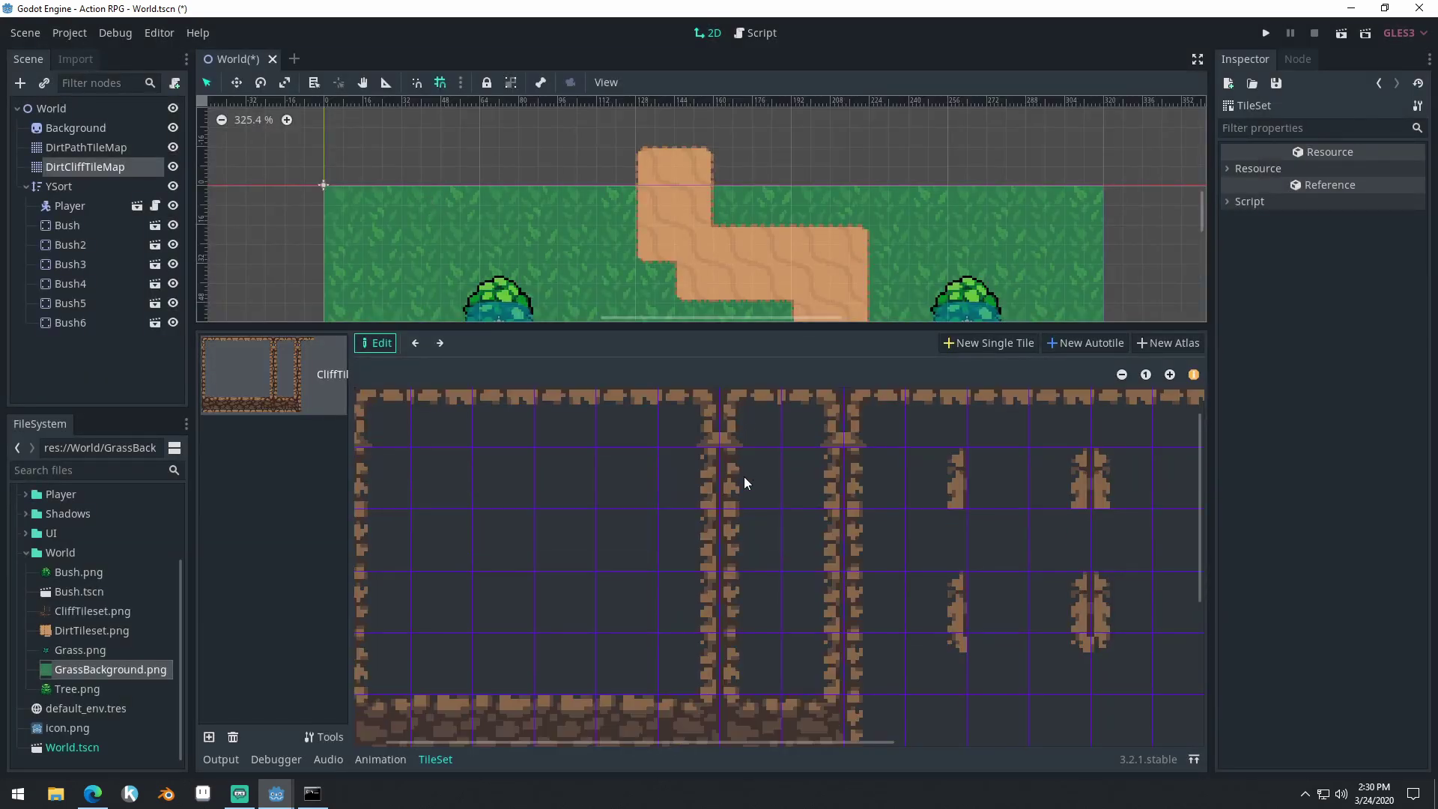
{"action": "left_click", "coordinate": [1122, 374]}
{"action": "left_click", "coordinate": [1122, 375]}
{"action": "left_click", "coordinate": [1122, 374]}
{"action": "left_click", "coordinate": [1121, 374]}
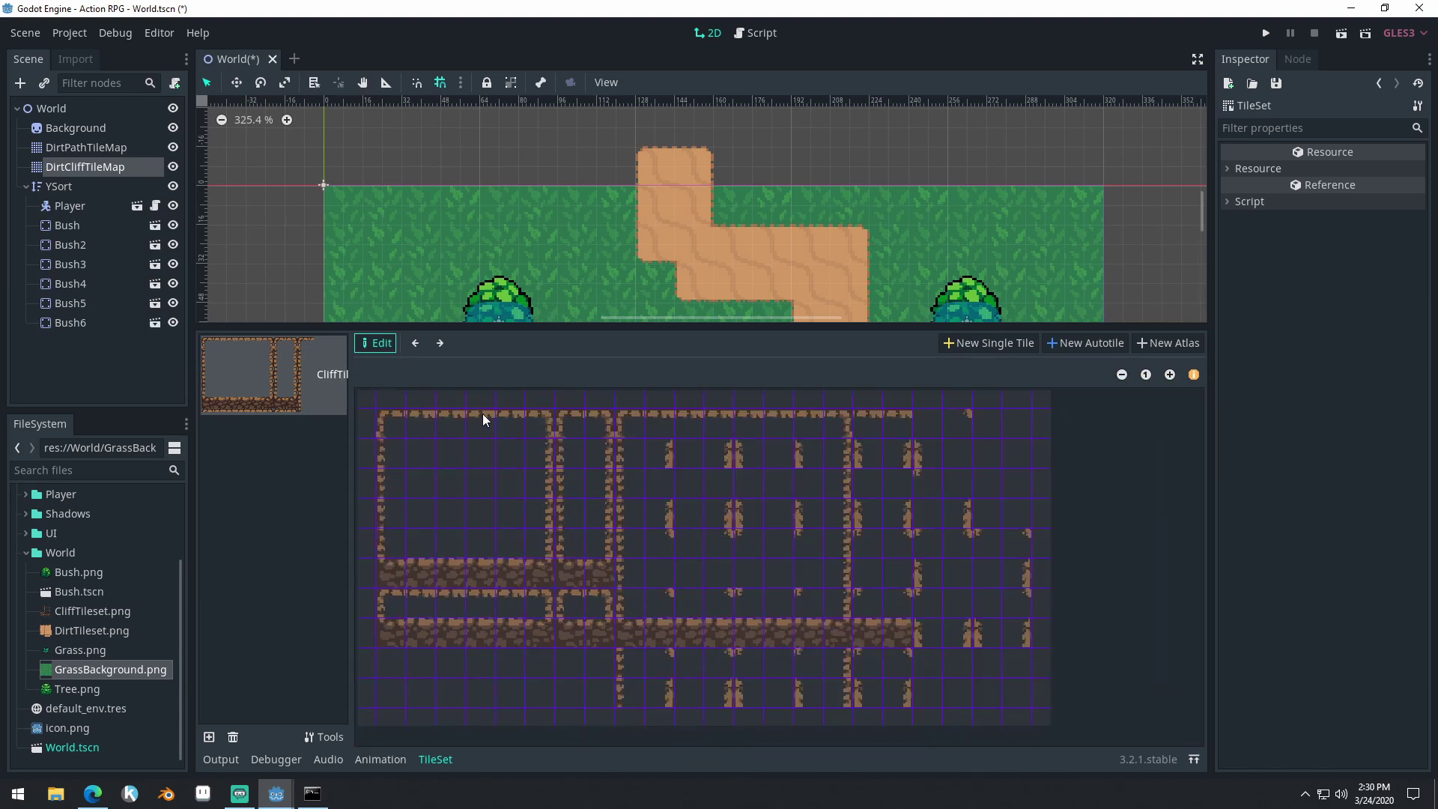
{"action": "left_click", "coordinate": [1091, 344]}
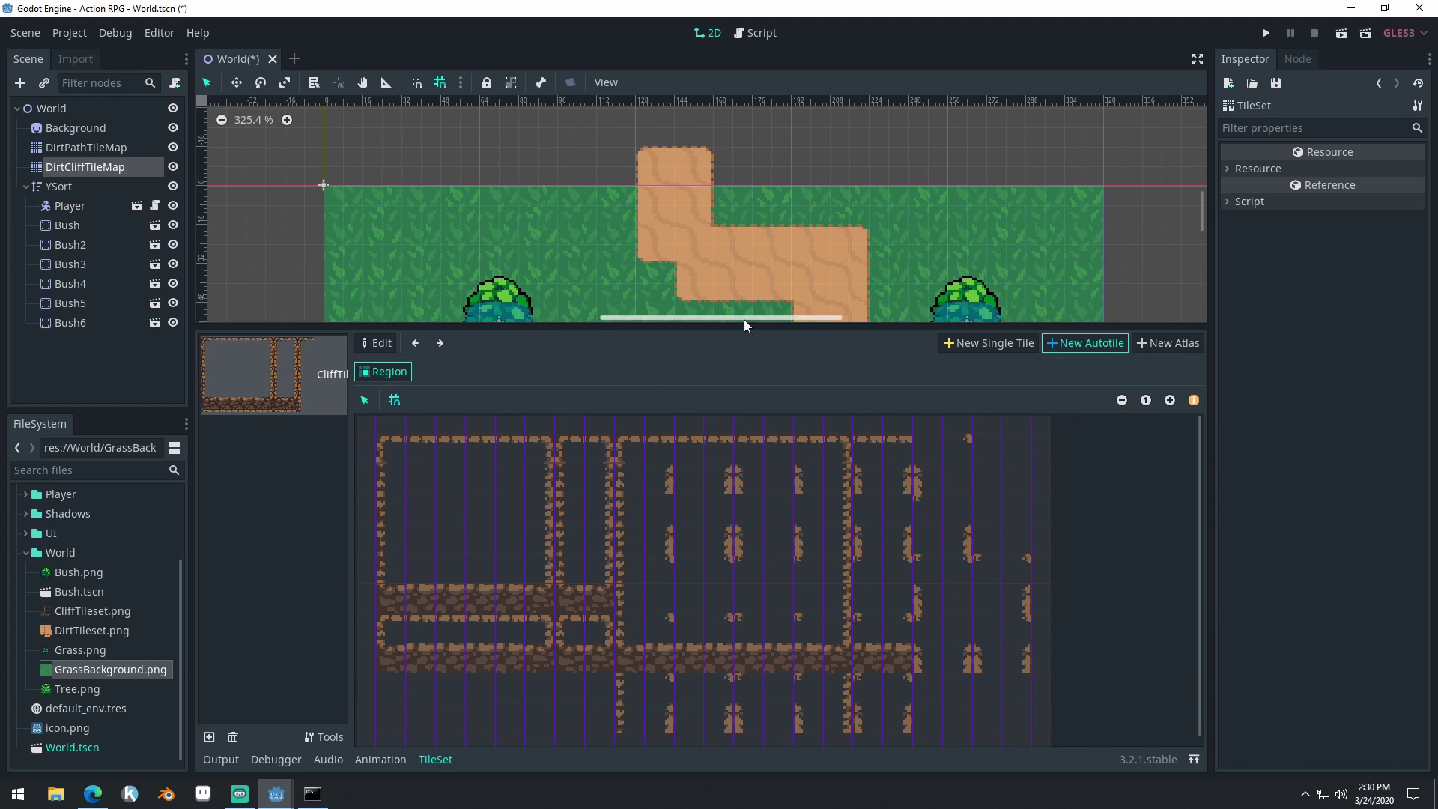
{"action": "left_click_drag", "start_coordinate": [744, 327], "coordinate": [740, 254]}
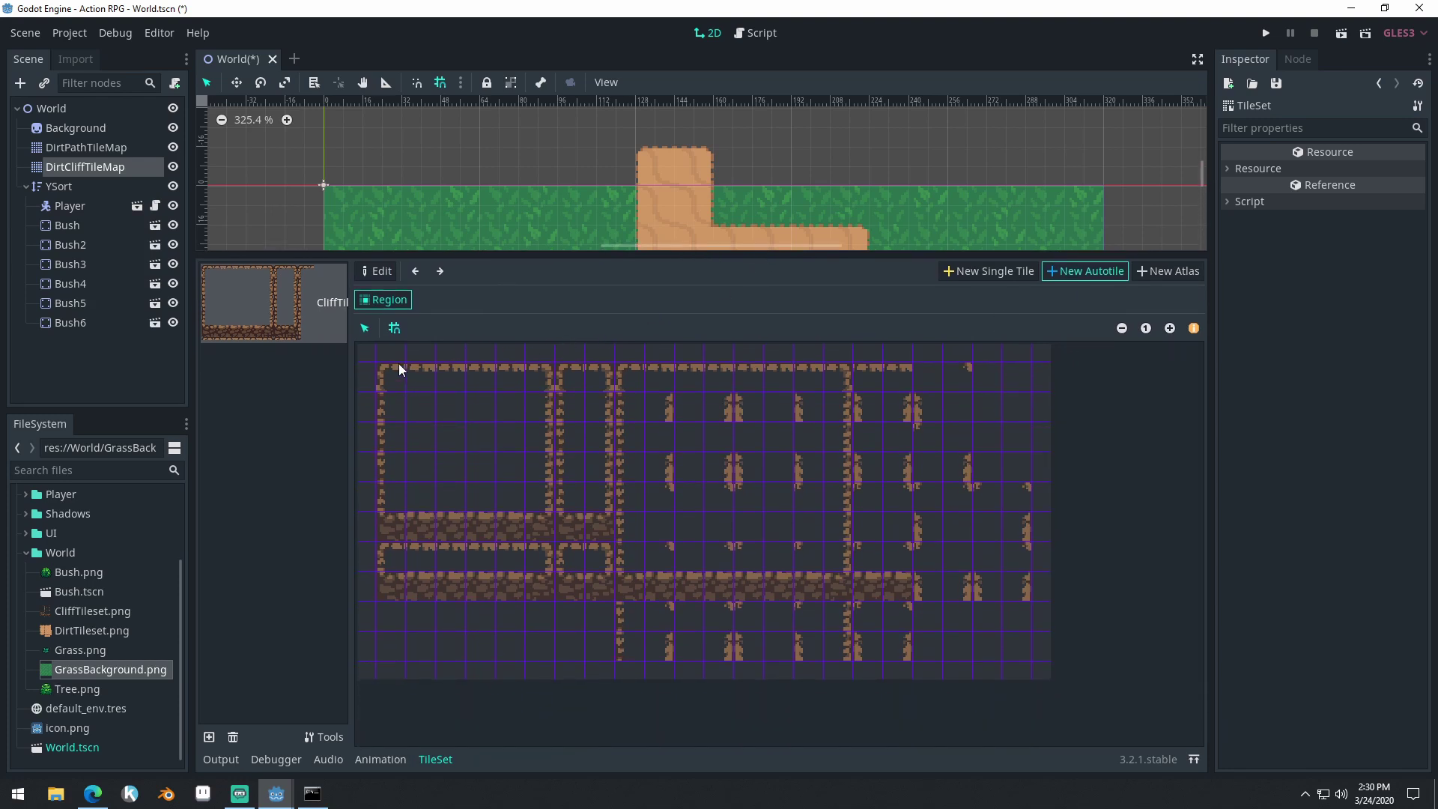
With snapping off, mark the whole cliff sheet as the region with 32 × 32 subtiles
{"action": "left_click", "coordinate": [395, 329]}
{"action": "left_click_drag", "start_coordinate": [398, 371], "coordinate": [1016, 658]}
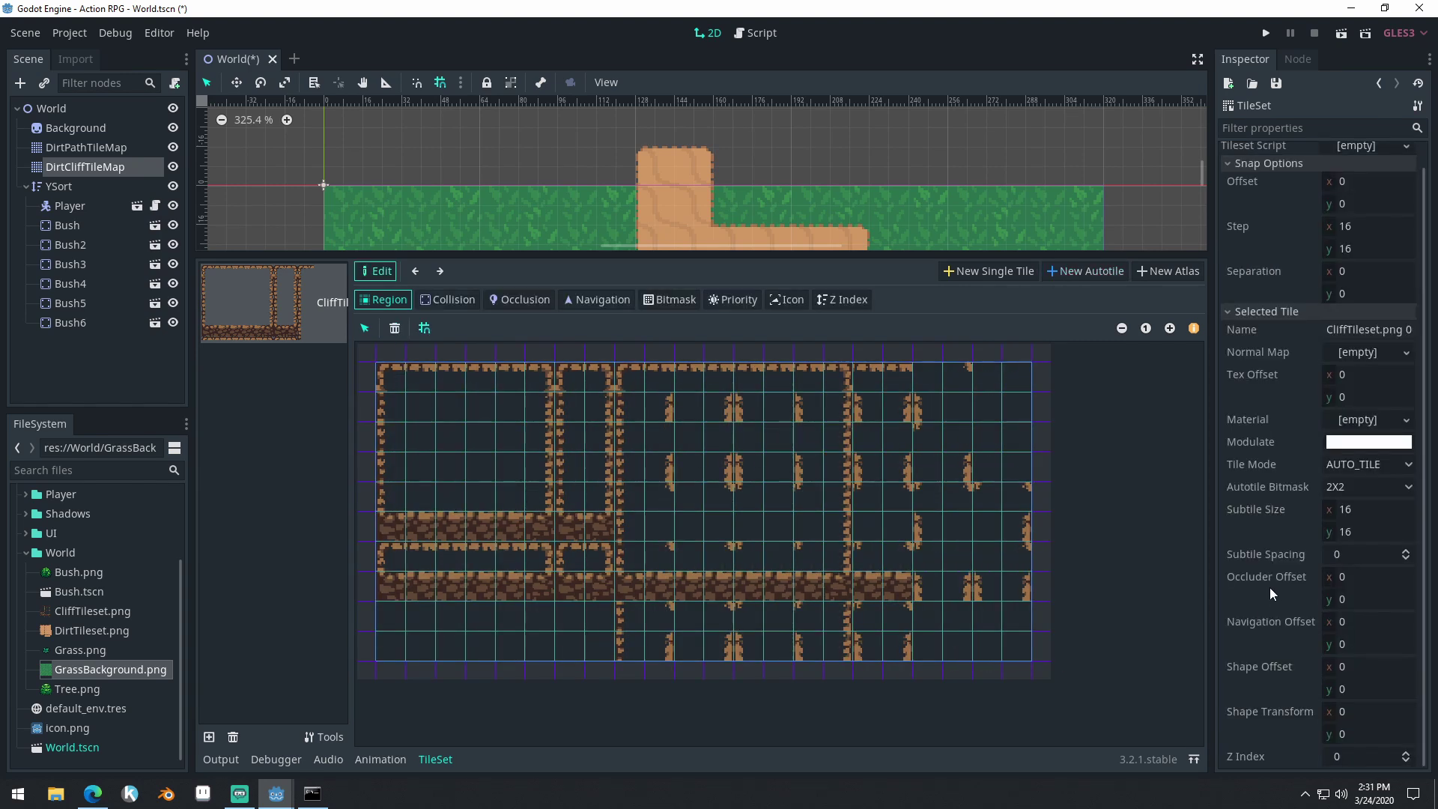
{"action": "left_click", "coordinate": [1376, 509]}
{"action": "type", "text": "32"}
{"action": "key", "text": "Tab"}
{"action": "type", "text": "32"}
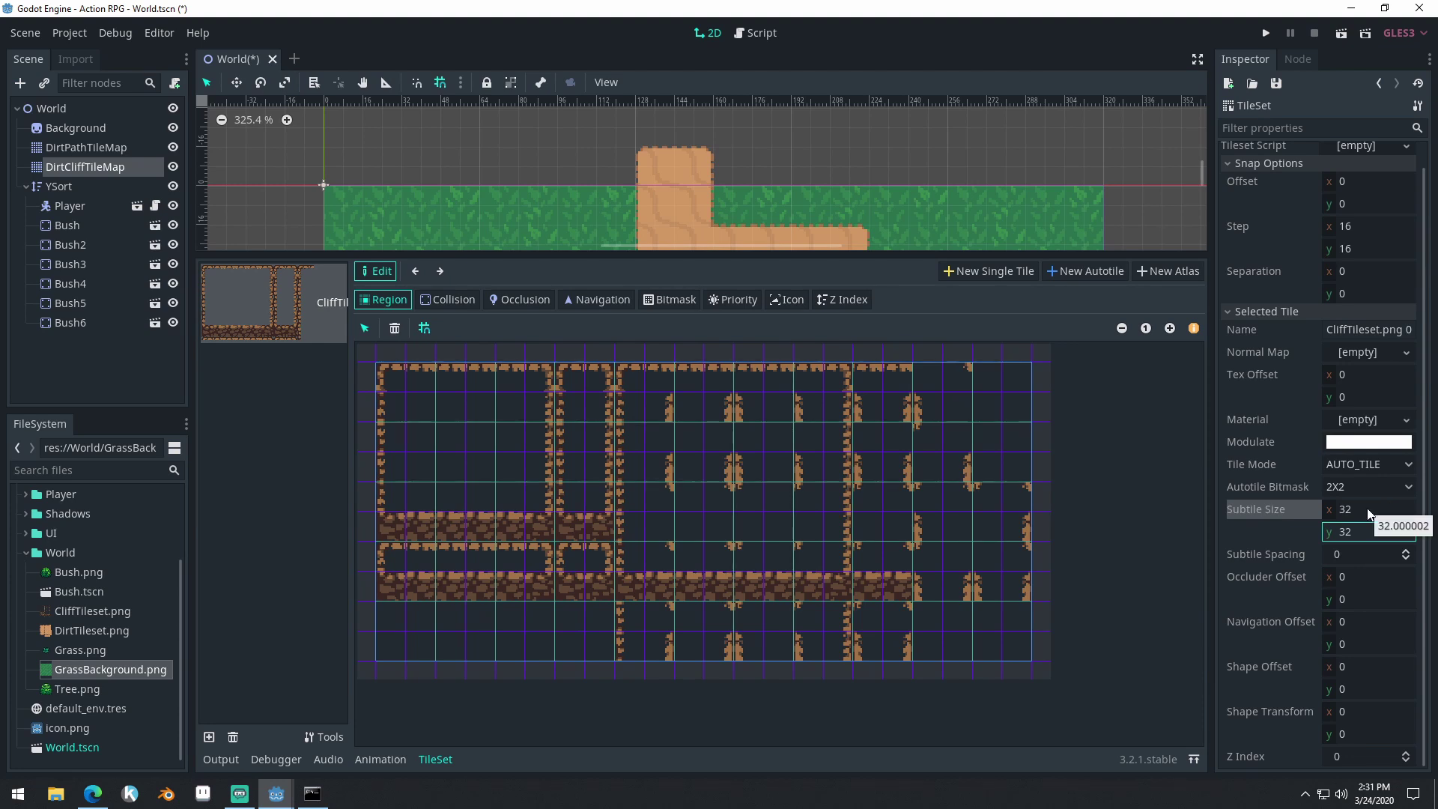
Set the snap step to 32 × 32, choose 3X3 (minimal) bitmask, and save
{"action": "left_click", "coordinate": [1368, 227]}
{"action": "type", "text": "32"}
{"action": "key", "text": "Tab"}
{"action": "type", "text": "32"}
{"action": "key", "text": "Return"}
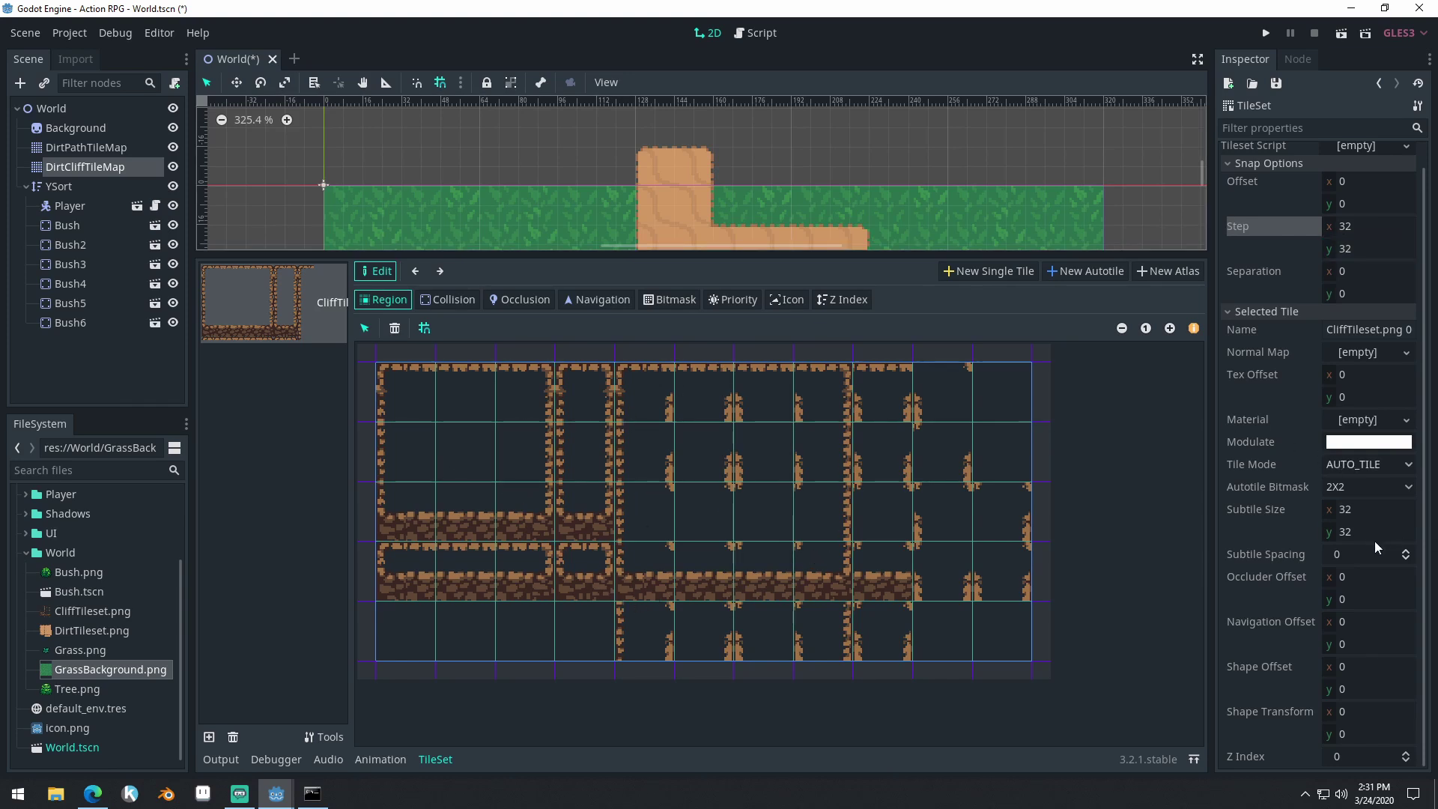
{"action": "left_click", "coordinate": [1360, 488]}
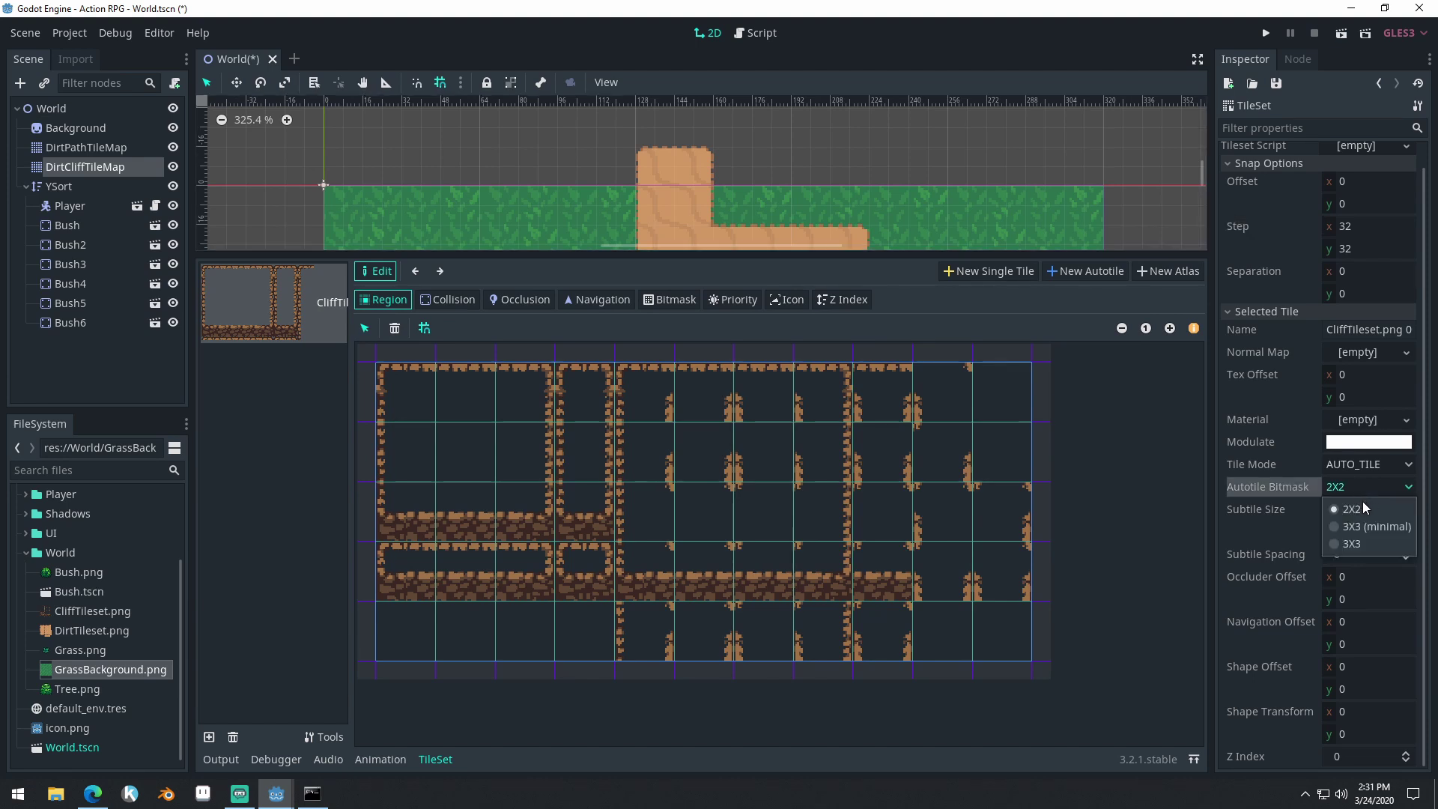
{"action": "left_click", "coordinate": [1371, 529]}
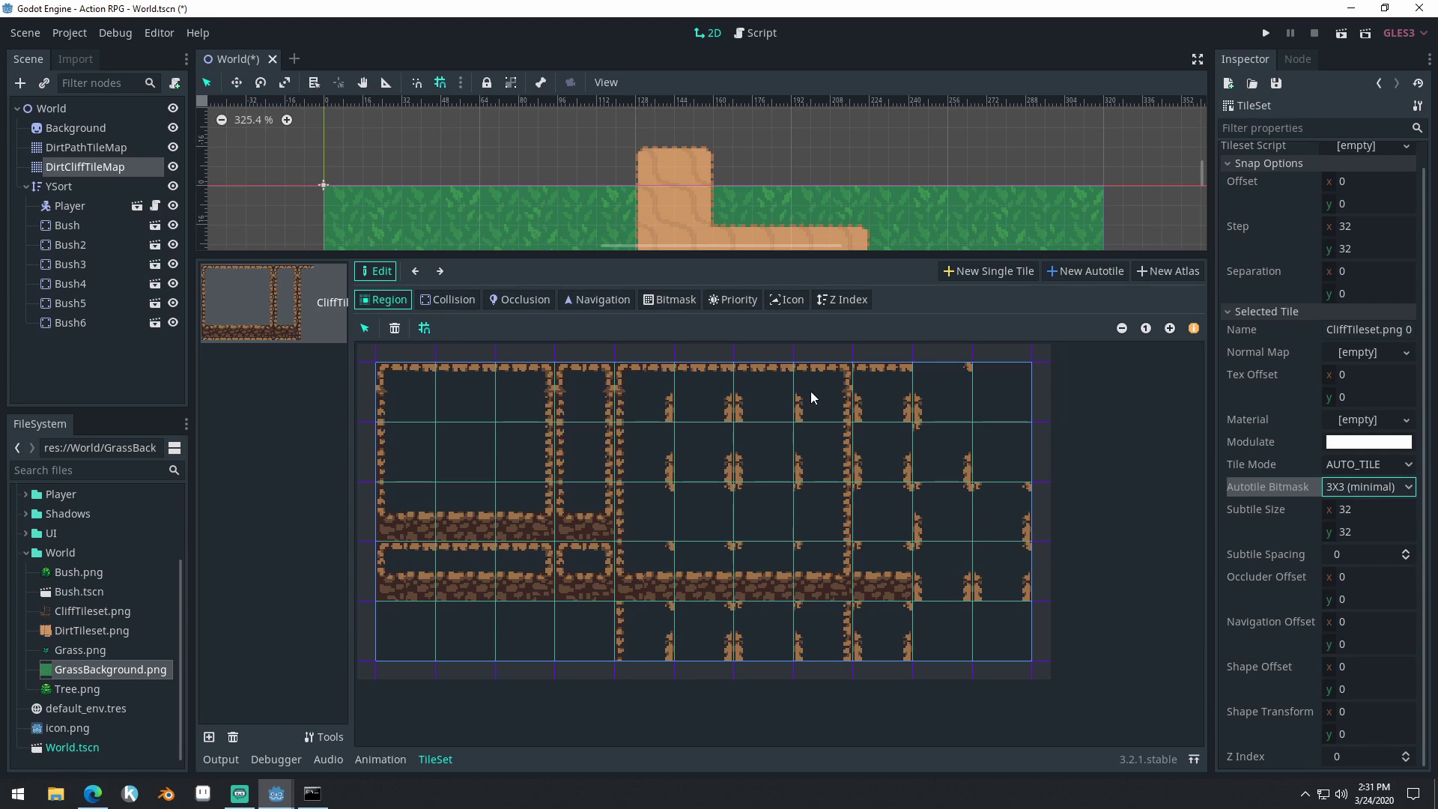
{"action": "key", "text": "ctrl+s"}
Paint the bitmask over the top-left cliff tile's interior and bottom edge
{"action": "left_click", "coordinate": [667, 301]}
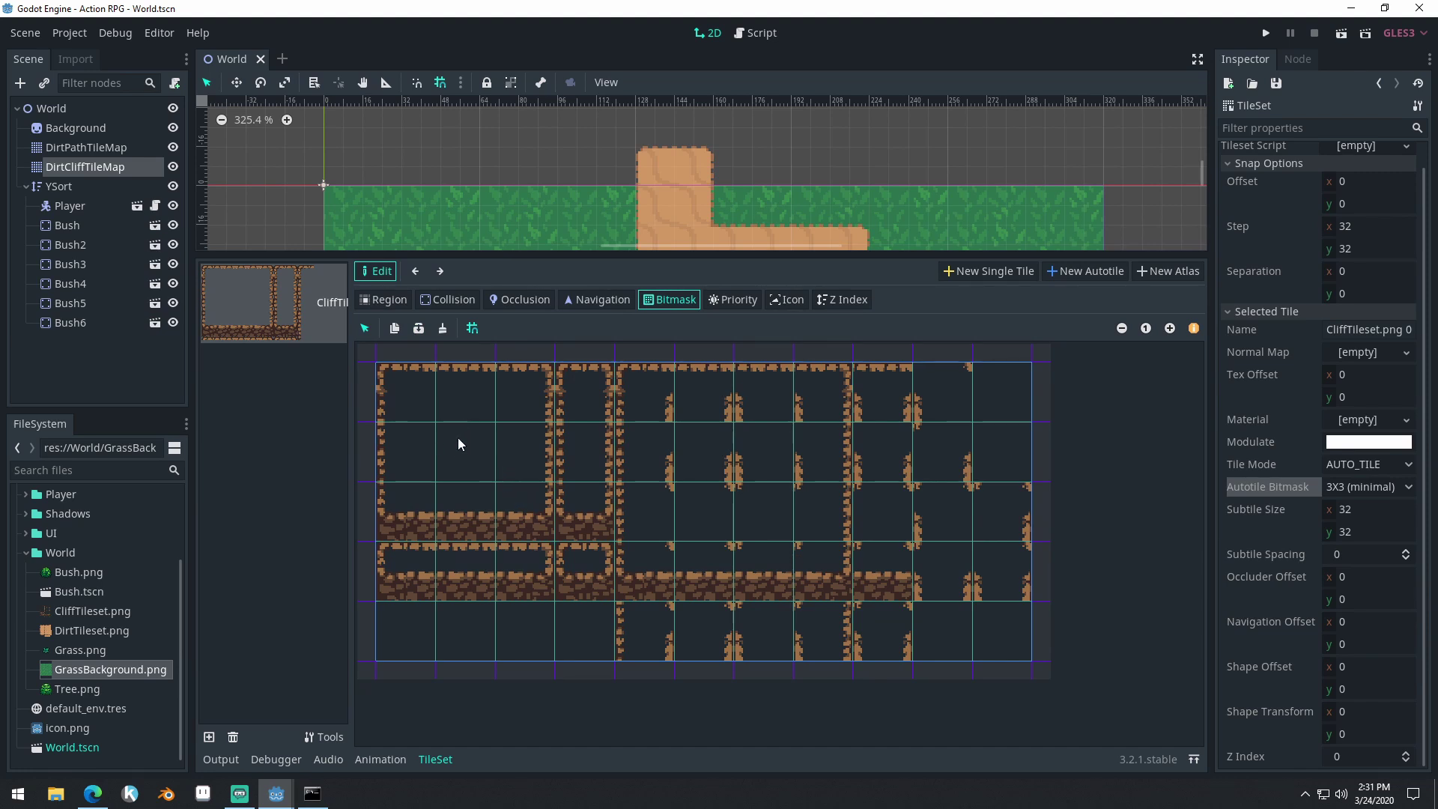
{"action": "mouse_move", "coordinate": [456, 438]}
{"action": "left_mouse_down"}
{"action": "mouse_move", "coordinate": [461, 472]}
{"action": "mouse_move", "coordinate": [489, 469]}
{"action": "mouse_move", "coordinate": [490, 432]}
{"action": "mouse_move", "coordinate": [457, 435]}
{"action": "mouse_move", "coordinate": [453, 469]}
{"action": "mouse_move", "coordinate": [409, 468]}
{"action": "mouse_move", "coordinate": [400, 407]}
{"action": "mouse_move", "coordinate": [522, 397]}
{"action": "mouse_move", "coordinate": [528, 446]}
{"action": "mouse_move", "coordinate": [465, 462]}
{"action": "left_mouse_up"}
{"action": "mouse_move", "coordinate": [421, 411]}
{"action": "left_mouse_down"}
{"action": "mouse_move", "coordinate": [479, 407]}
{"action": "mouse_move", "coordinate": [509, 433]}
{"action": "left_mouse_up"}
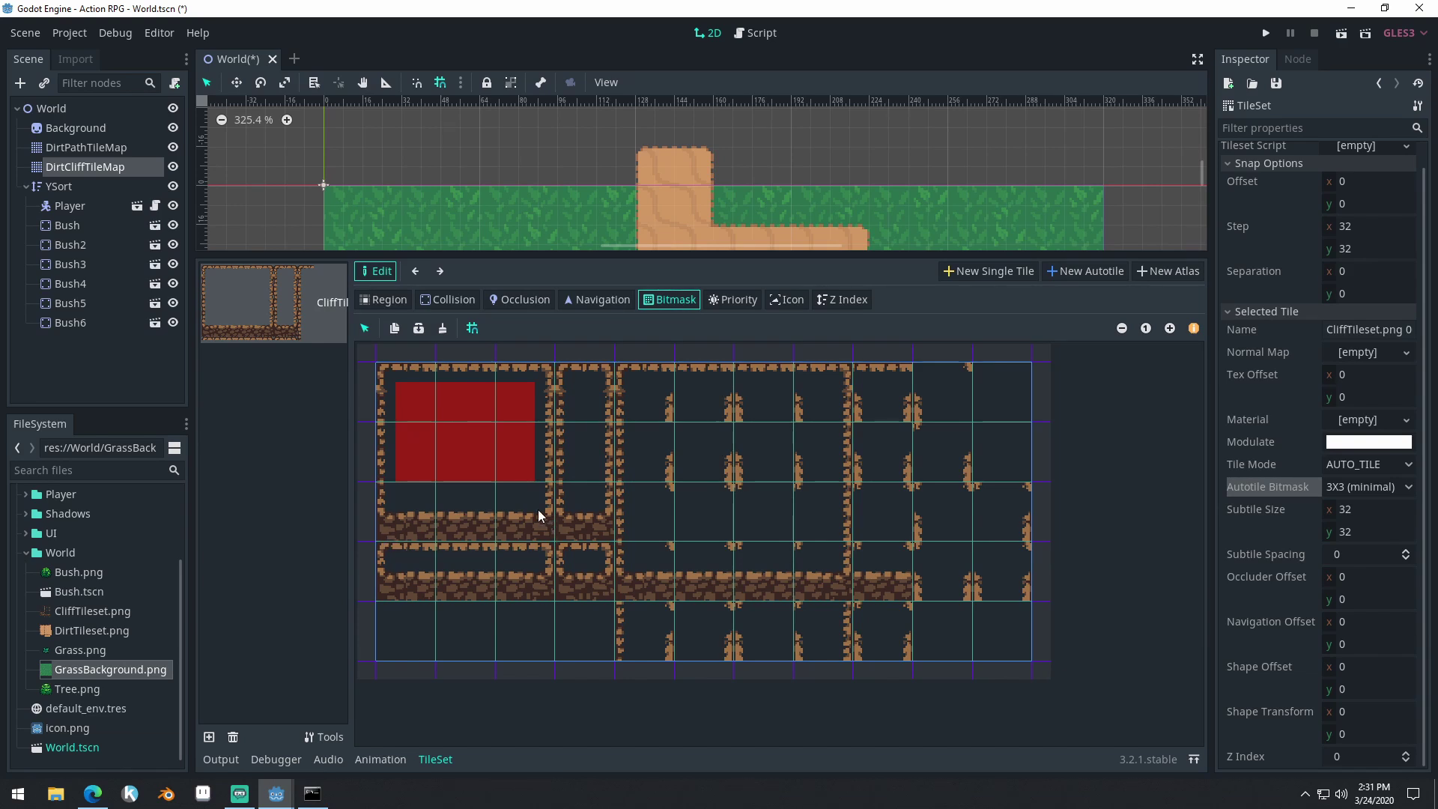
{"action": "left_click_drag", "start_coordinate": [524, 497], "coordinate": [419, 495]}
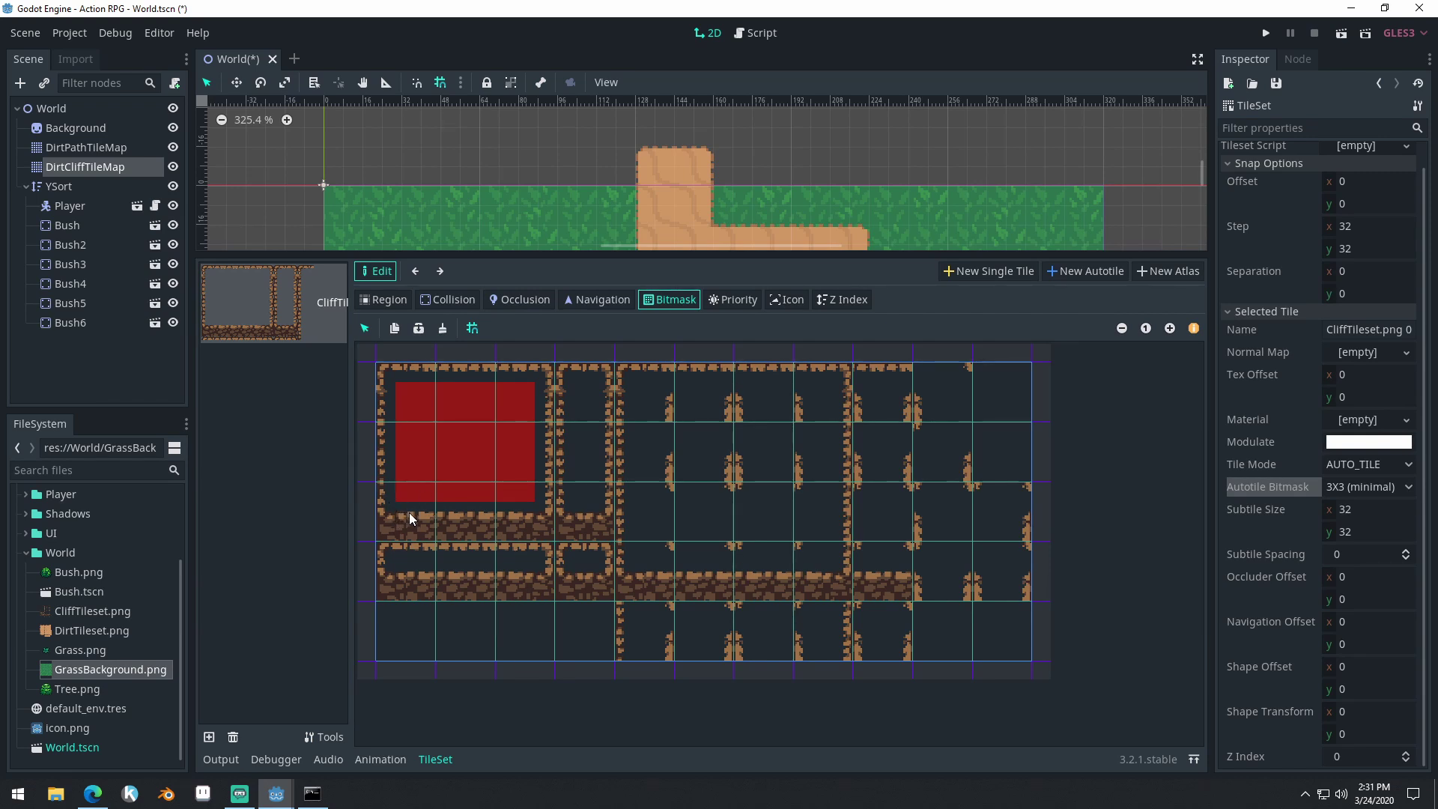
{"action": "left_click_drag", "start_coordinate": [407, 514], "coordinate": [537, 515]}
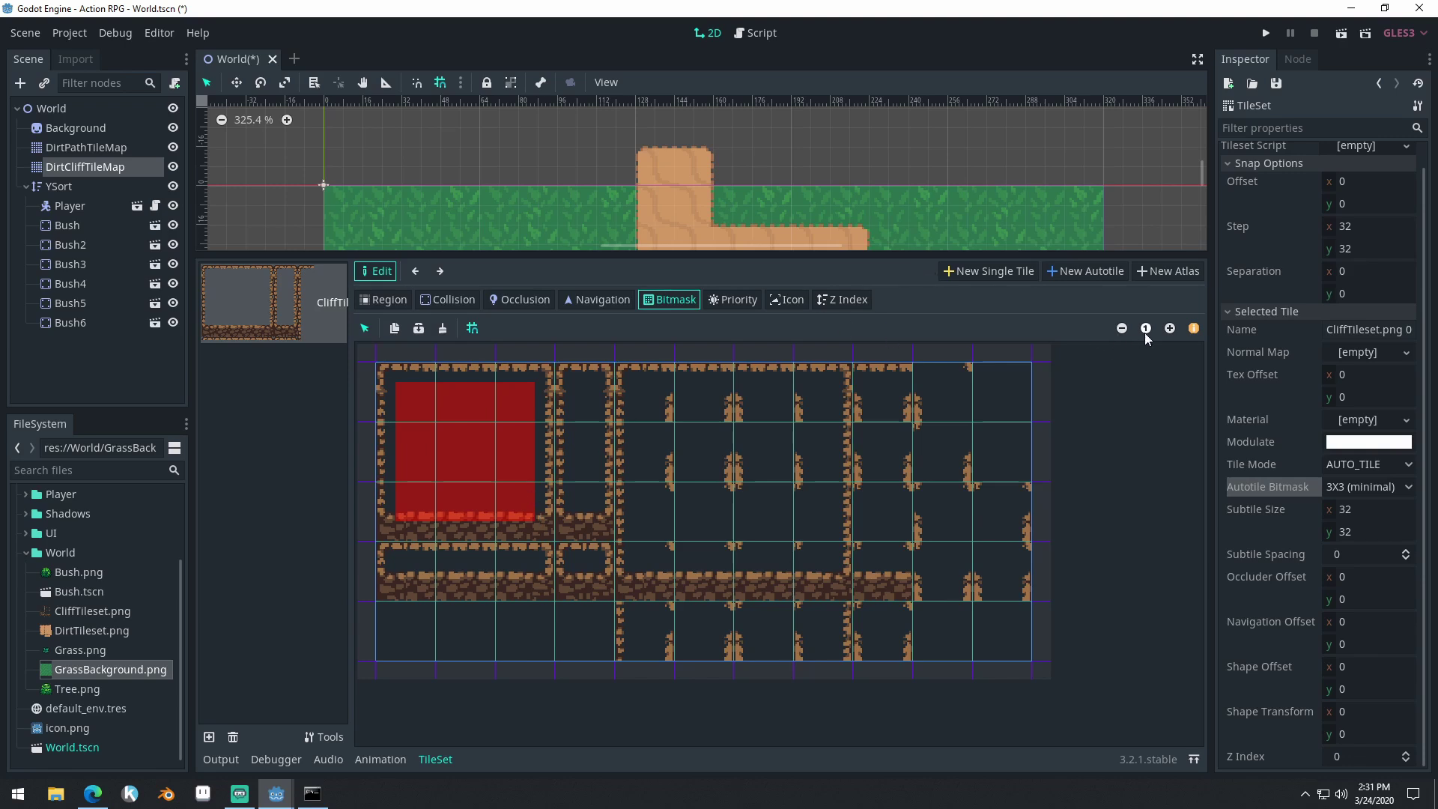
Zoom in and erase two stray bitmask cells near the cliff edge
{"action": "left_click", "coordinate": [1170, 328]}
{"action": "left_click", "coordinate": [1170, 328]}
{"action": "scroll", "coordinate": [978, 487], "scroll_direction": "down", "scroll_amount": 3}
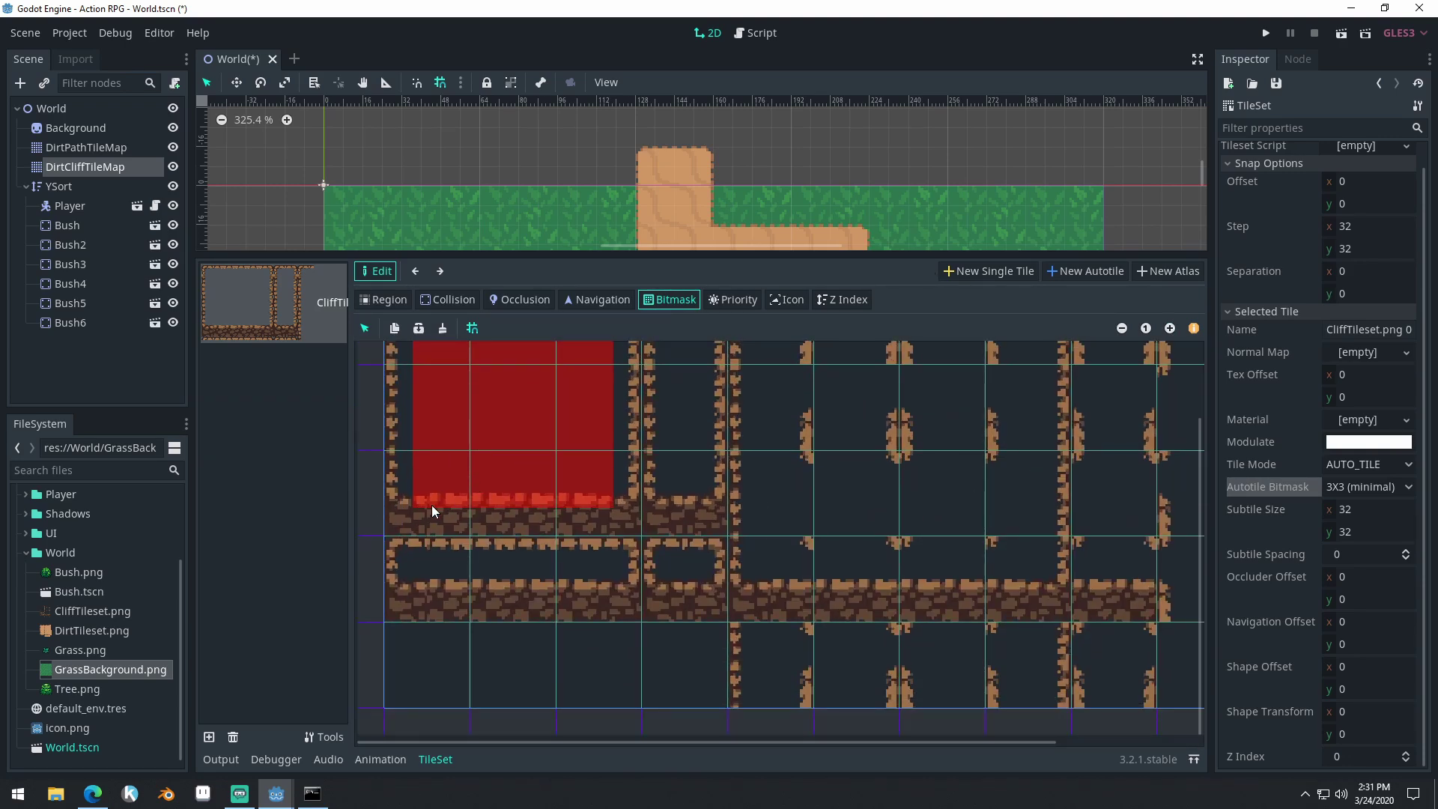
{"action": "right_click", "coordinate": [462, 496]}
{"action": "right_click", "coordinate": [432, 467]}
{"action": "scroll", "coordinate": [719, 516], "scroll_direction": "up", "scroll_amount": 2}
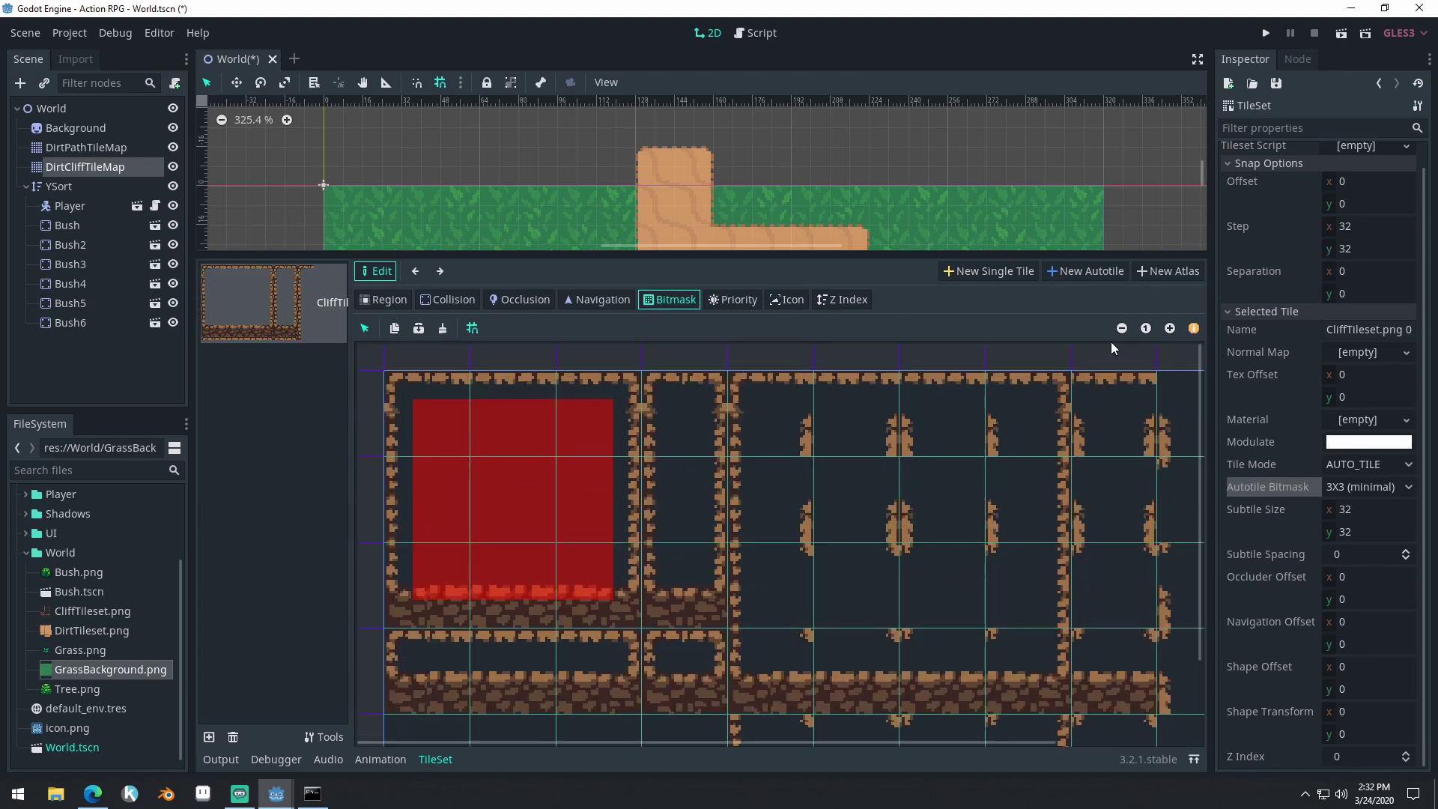
{"action": "left_click", "coordinate": [1121, 328]}
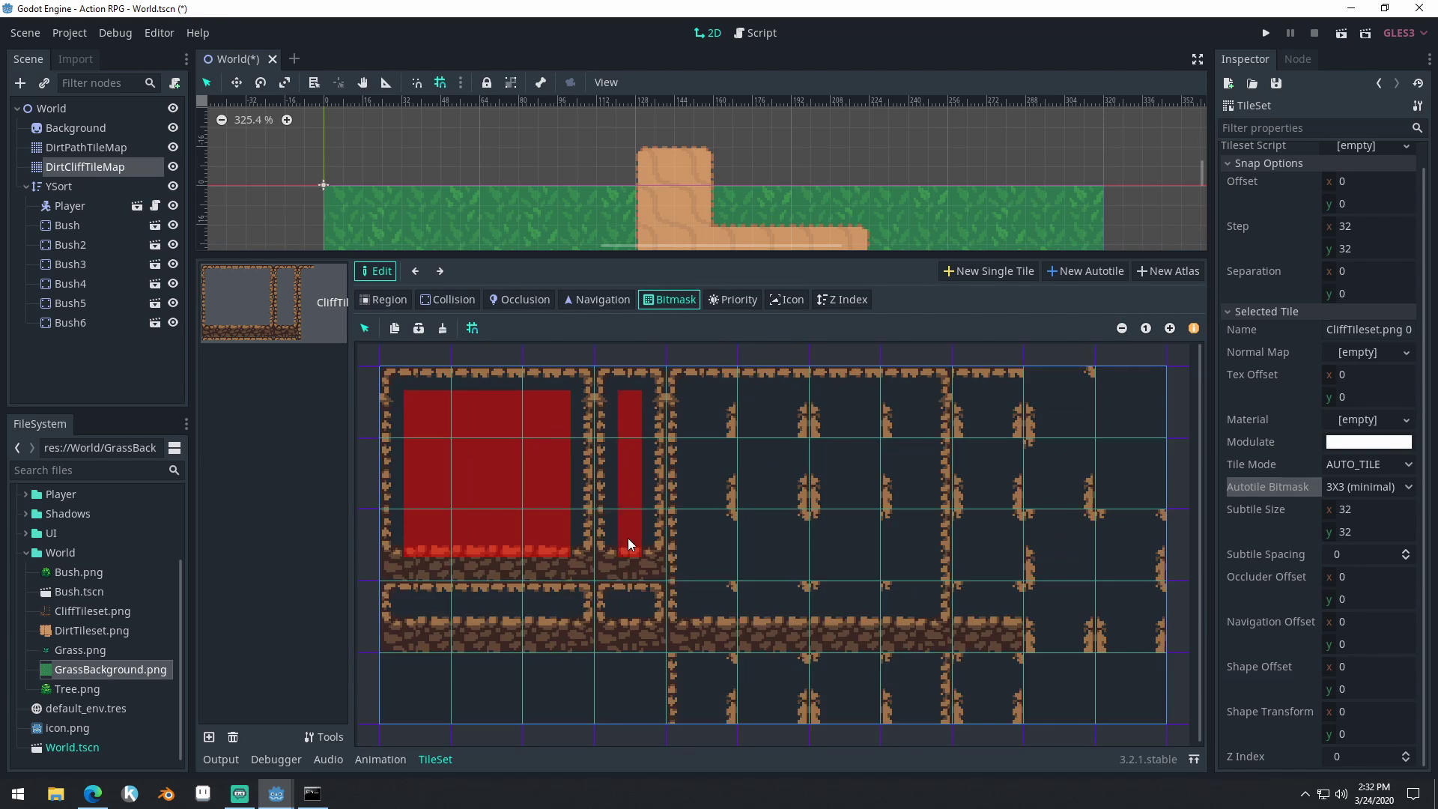
Paint bitmask on the lower-left tile's bottom strip and down the middle tiles' left column
{"action": "left_click_drag", "start_coordinate": [401, 623], "coordinate": [483, 626]}
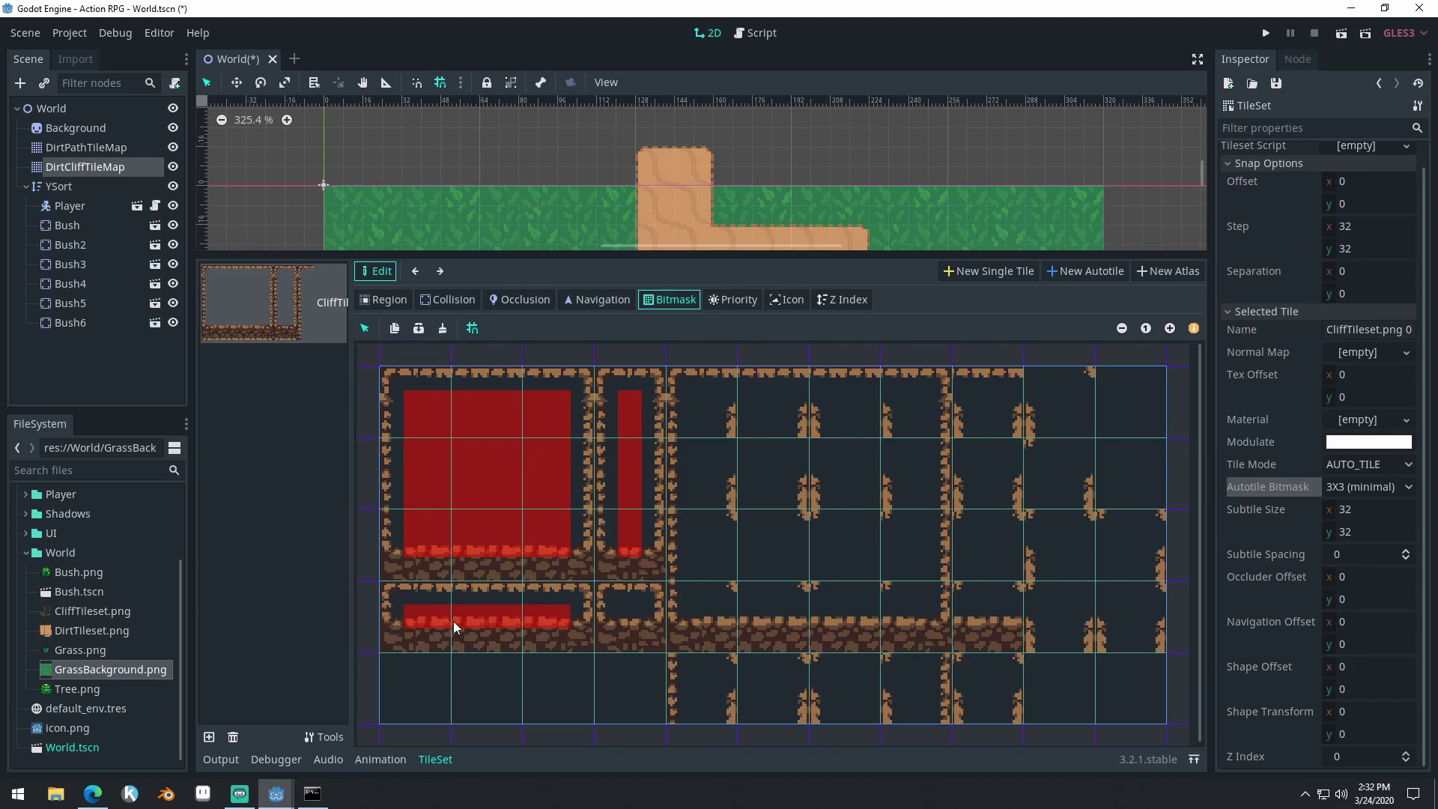
{"action": "left_click_drag", "start_coordinate": [547, 626], "coordinate": [528, 601]}
{"action": "right_click_drag", "start_coordinate": [439, 595], "coordinate": [577, 598]}
{"action": "mouse_move", "coordinate": [701, 408]}
{"action": "left_mouse_down"}
{"action": "mouse_move", "coordinate": [699, 615]}
{"action": "mouse_move", "coordinate": [891, 618]}
{"action": "left_mouse_up"}
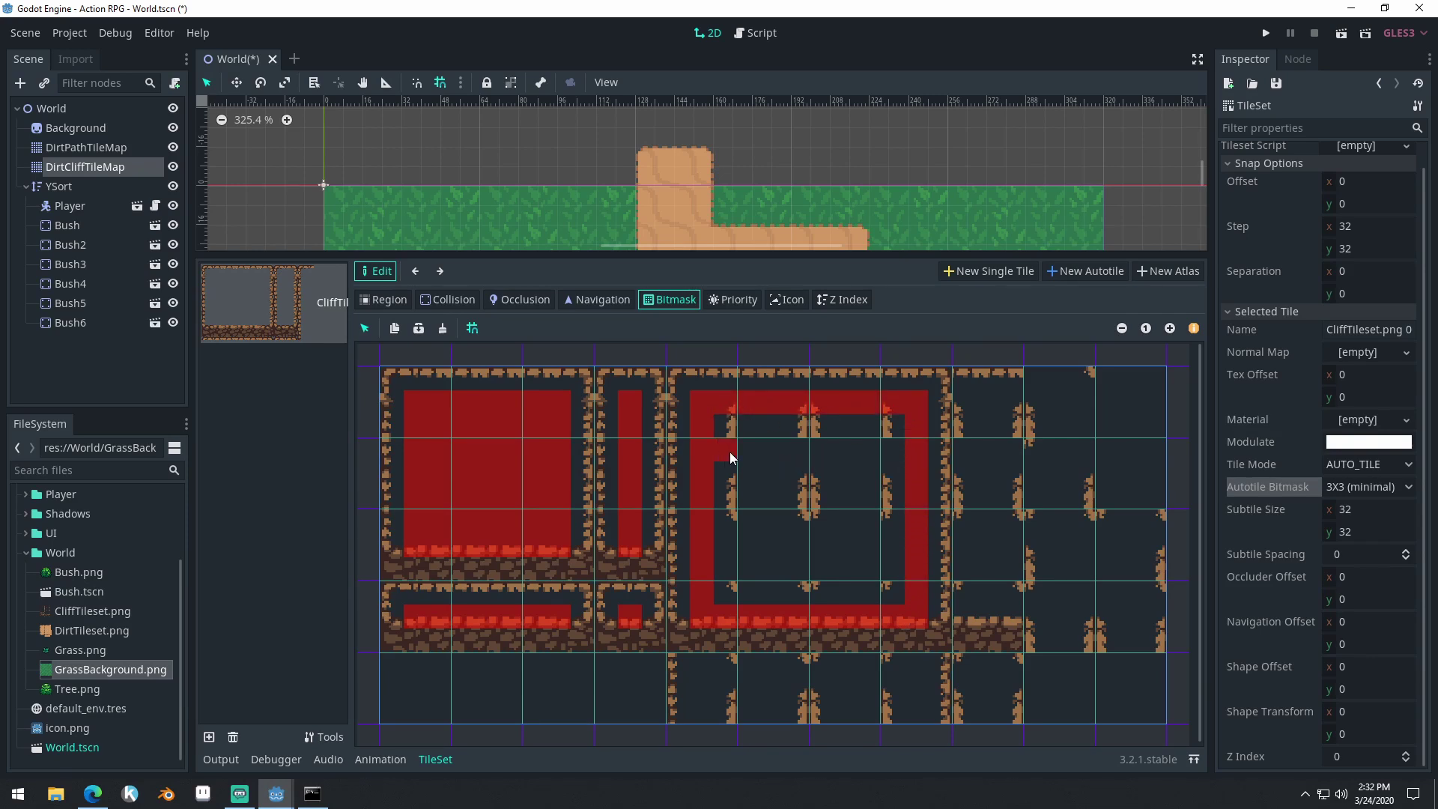
{"action": "mouse_move", "coordinate": [751, 457]}
{"action": "left_mouse_down"}
{"action": "mouse_move", "coordinate": [912, 452]}
{"action": "mouse_move", "coordinate": [903, 472]}
{"action": "mouse_move", "coordinate": [877, 454]}
{"action": "mouse_move", "coordinate": [909, 472]}
{"action": "mouse_move", "coordinate": [733, 471]}
{"action": "left_mouse_up"}
{"action": "mouse_move", "coordinate": [729, 567]}
{"action": "left_mouse_down"}
{"action": "mouse_move", "coordinate": [918, 559]}
{"action": "mouse_move", "coordinate": [734, 552]}
{"action": "left_mouse_up"}
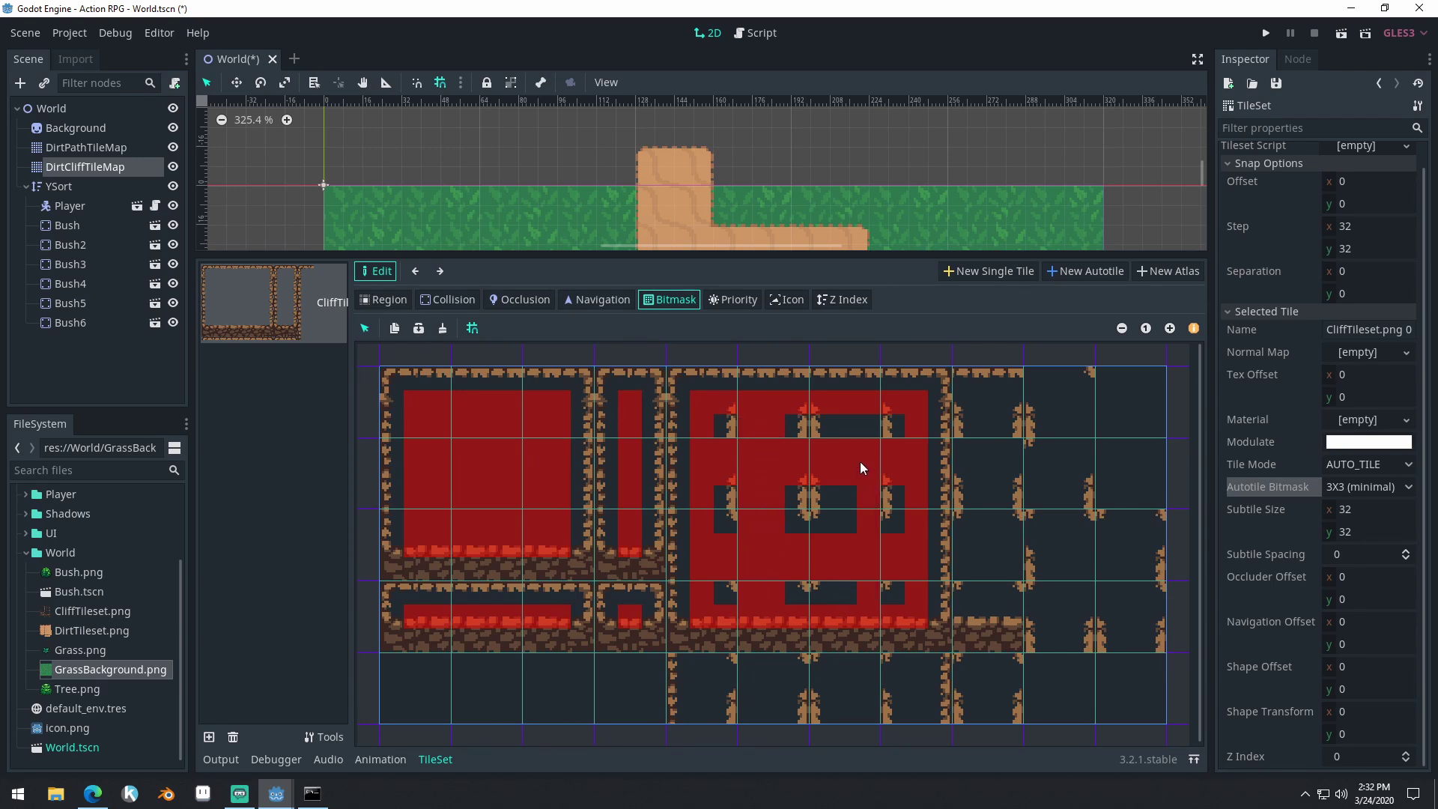
{"action": "left_click", "coordinate": [846, 496]}
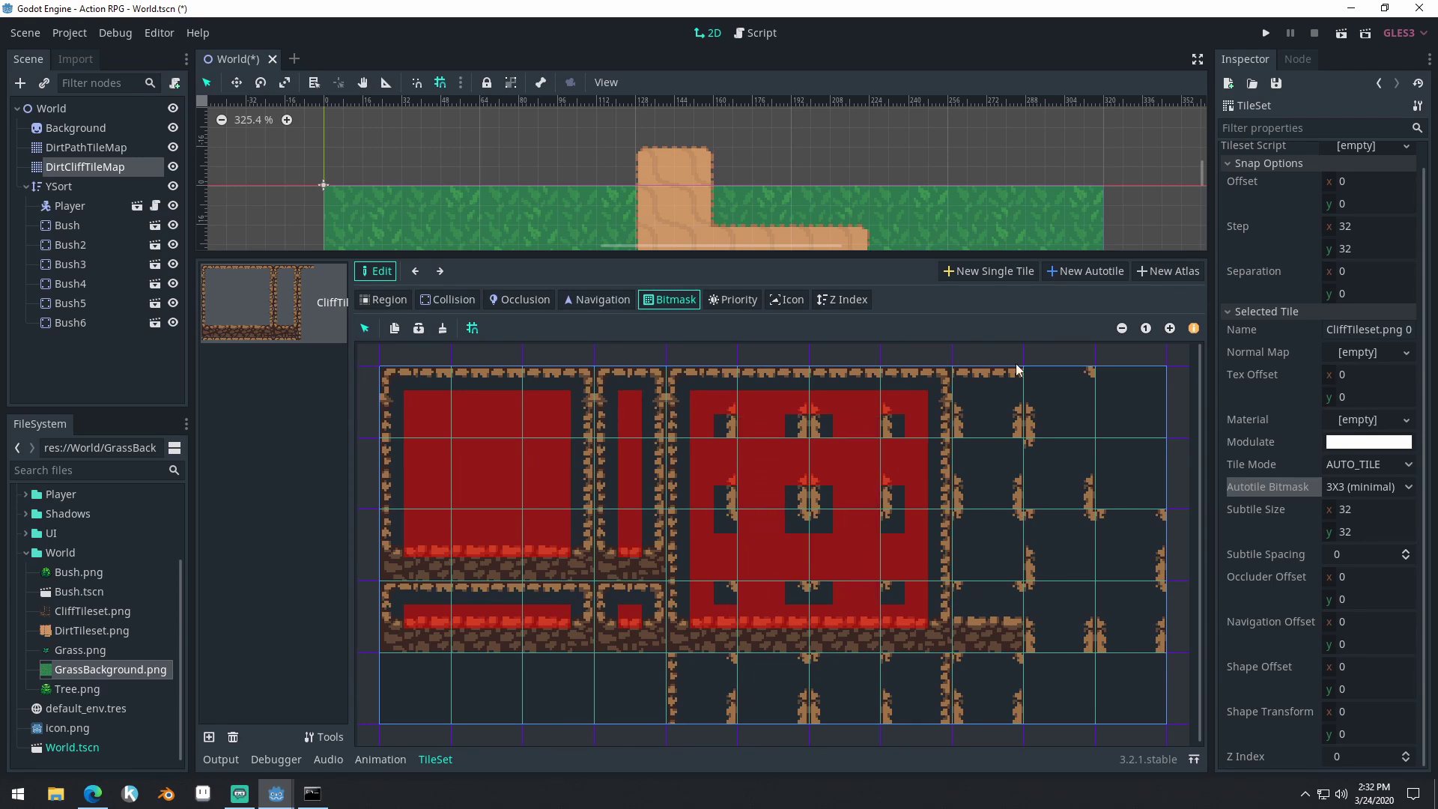
Reset the zoom, zoom back in, and paint a bitmask band across the bottom tile row
{"action": "left_click", "coordinate": [1146, 328]}
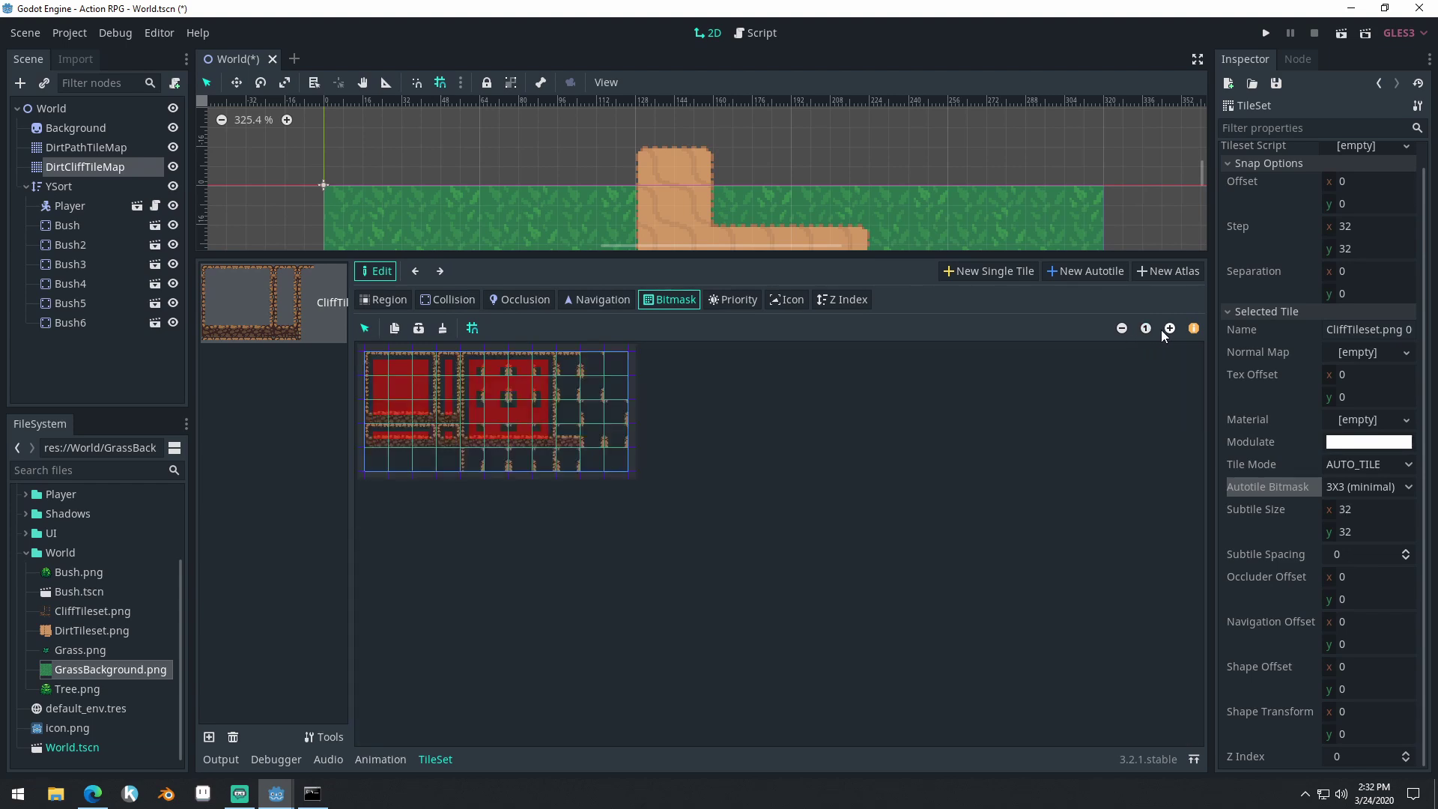
{"action": "left_click", "coordinate": [1169, 328]}
{"action": "left_click", "coordinate": [1169, 328]}
{"action": "left_click", "coordinate": [1170, 328]}
{"action": "left_click", "coordinate": [1170, 328]}
{"action": "left_click", "coordinate": [1170, 328]}
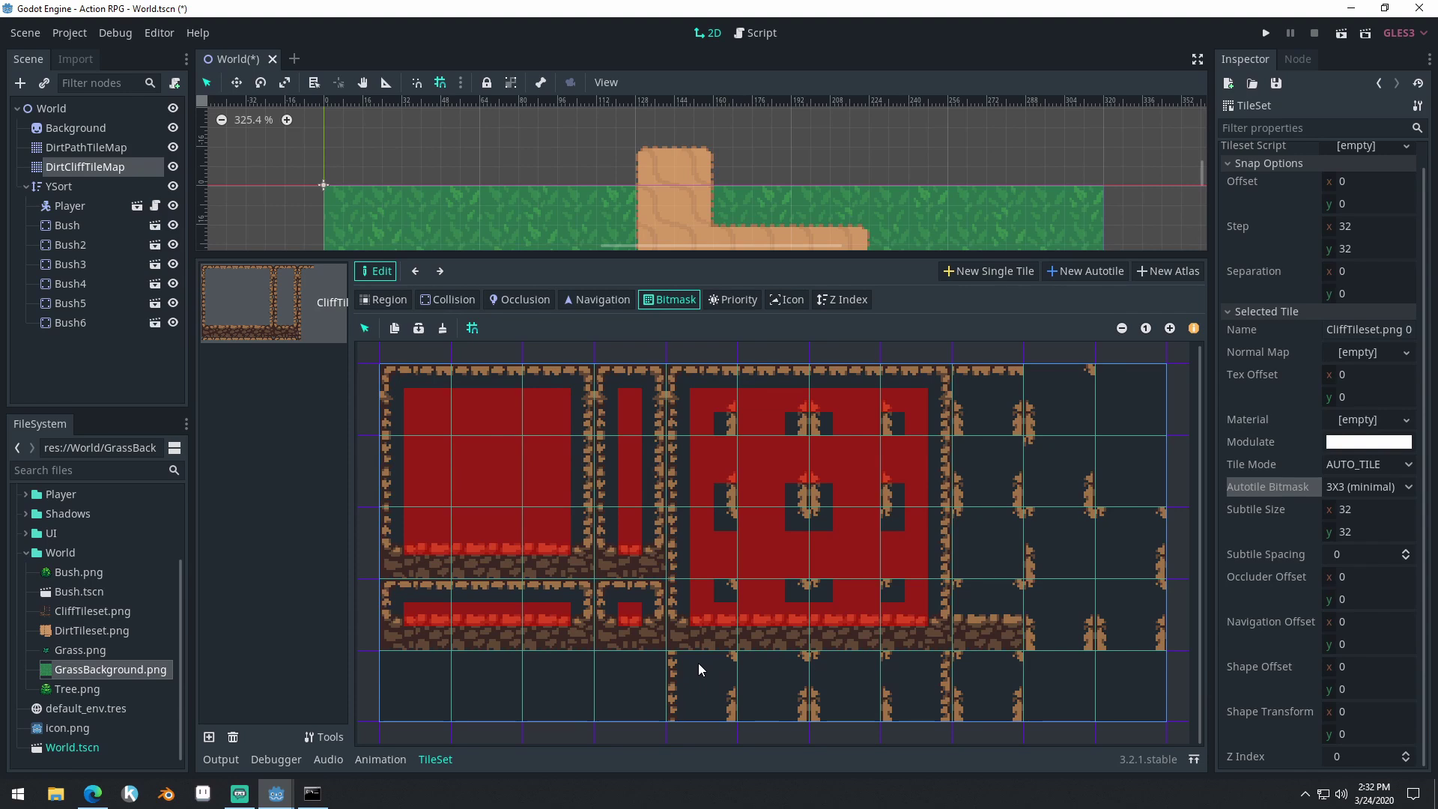
{"action": "mouse_move", "coordinate": [712, 695]}
{"action": "left_mouse_down"}
{"action": "mouse_move", "coordinate": [911, 683]}
{"action": "mouse_move", "coordinate": [919, 701]}
{"action": "mouse_move", "coordinate": [852, 671]}
{"action": "mouse_move", "coordinate": [861, 694]}
{"action": "mouse_move", "coordinate": [846, 685]}
{"action": "left_mouse_up"}
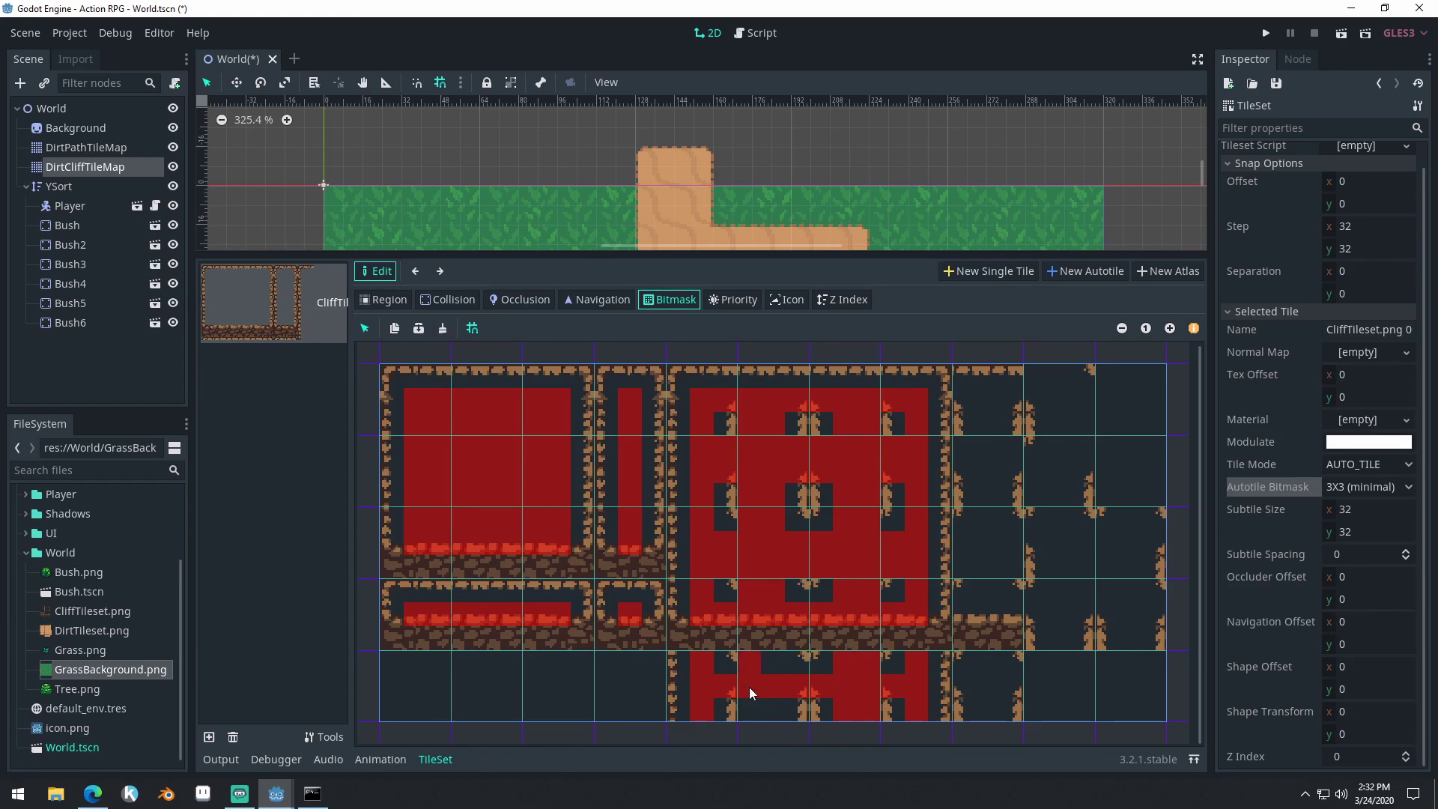
Paint the top-right tile's bitmask, erasing its top-left cells
{"action": "left_click_drag", "start_coordinate": [973, 381], "coordinate": [1013, 392]}
{"action": "mouse_move", "coordinate": [1003, 384]}
{"action": "right_mouse_down"}
{"action": "mouse_move", "coordinate": [970, 377]}
{"action": "mouse_move", "coordinate": [1000, 393]}
{"action": "mouse_move", "coordinate": [1008, 374]}
{"action": "mouse_move", "coordinate": [989, 400]}
{"action": "right_mouse_up"}
{"action": "left_click_drag", "start_coordinate": [1005, 404], "coordinate": [987, 433]}
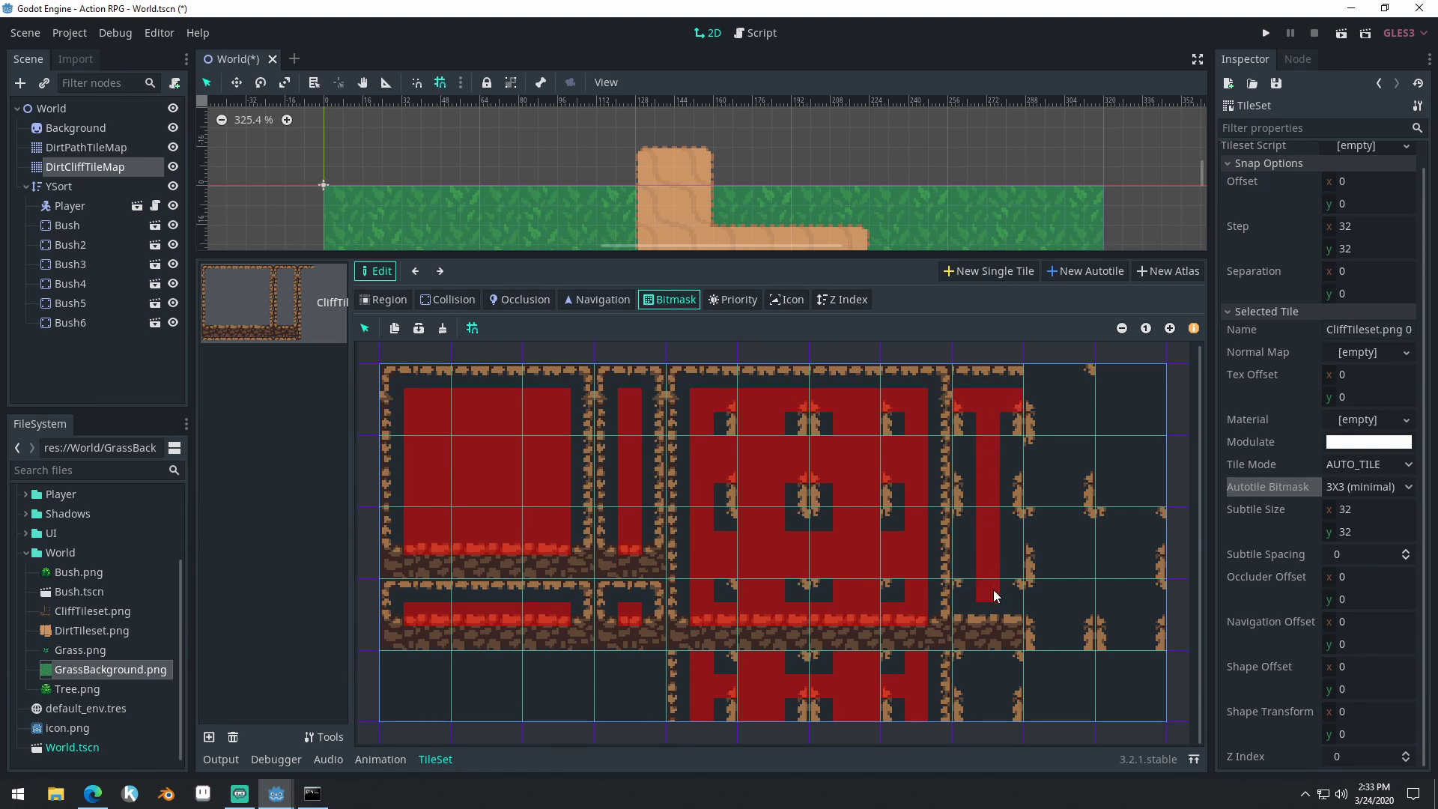
{"action": "left_click_drag", "start_coordinate": [964, 614], "coordinate": [1005, 614]}
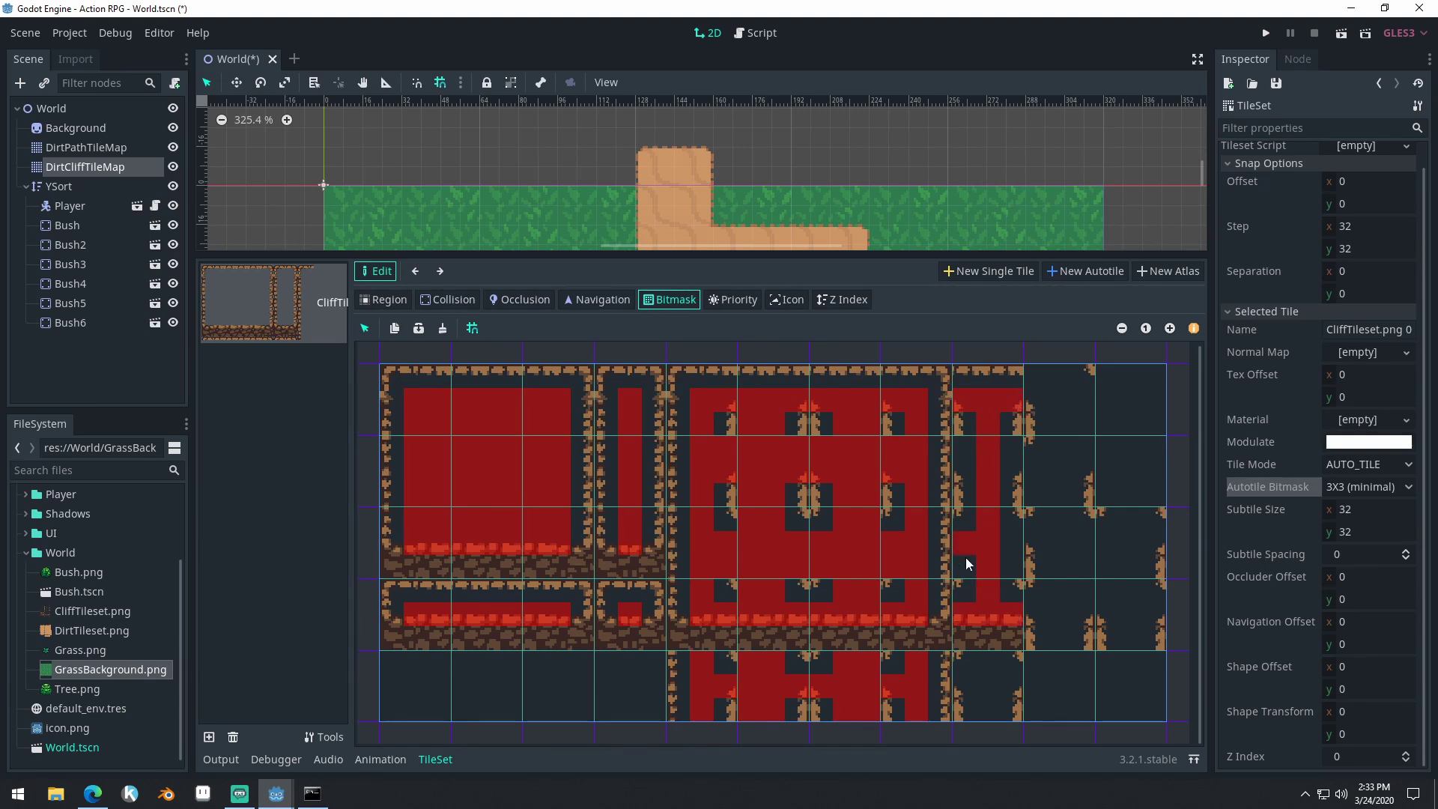
{"action": "left_click_drag", "start_coordinate": [1007, 559], "coordinate": [995, 534]}
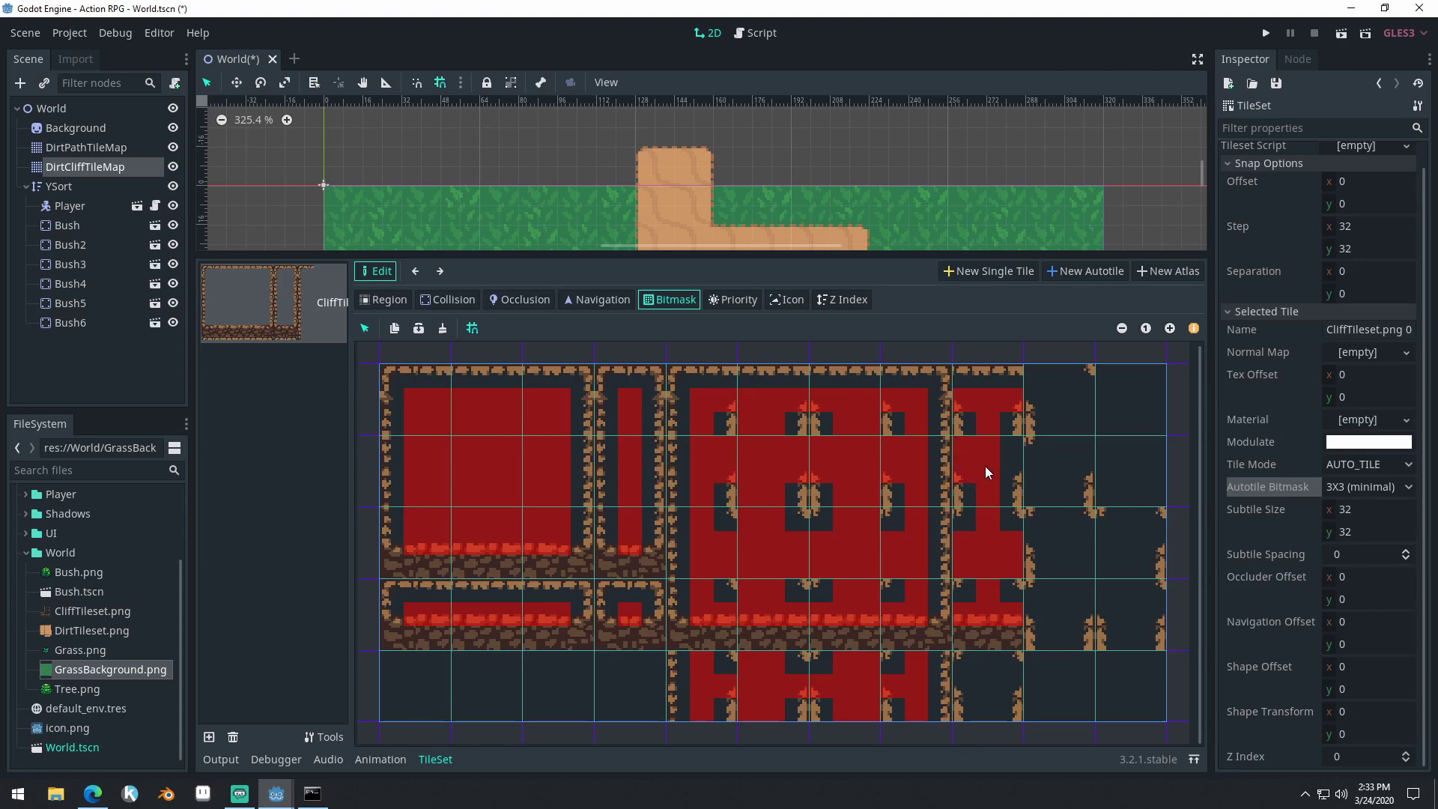
{"action": "left_click_drag", "start_coordinate": [991, 465], "coordinate": [1011, 453]}
{"action": "scroll", "coordinate": [1084, 521], "scroll_direction": "right", "scroll_amount": 1, "text": "shift"}
Paint bitmask columns and side cells on the rightmost bottom-row subtiles, erasing unwanted segments
{"action": "scroll", "coordinate": [1071, 531], "scroll_direction": "right", "scroll_amount": 1, "text": "shift"}
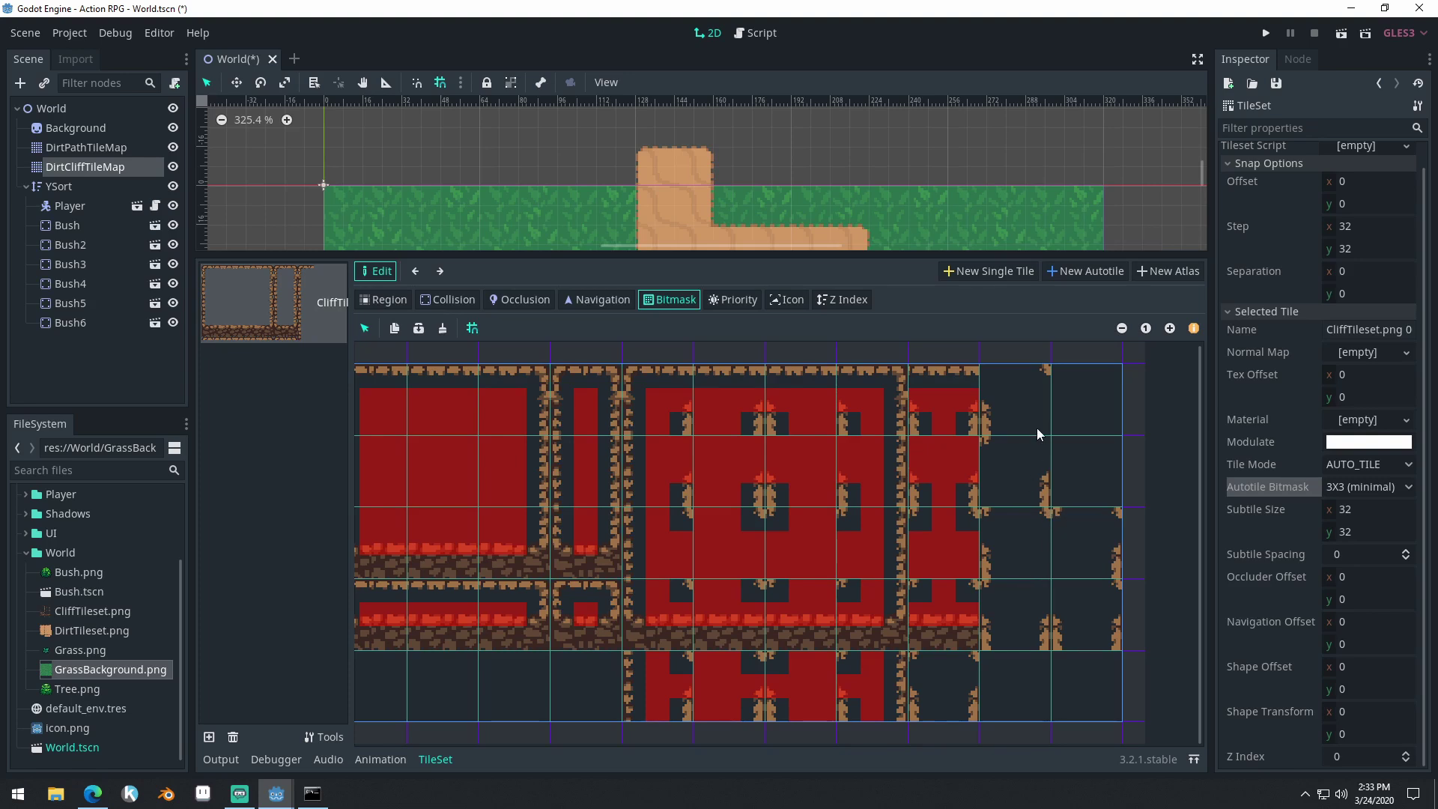
{"action": "left_click_drag", "start_coordinate": [993, 405], "coordinate": [1032, 404]}
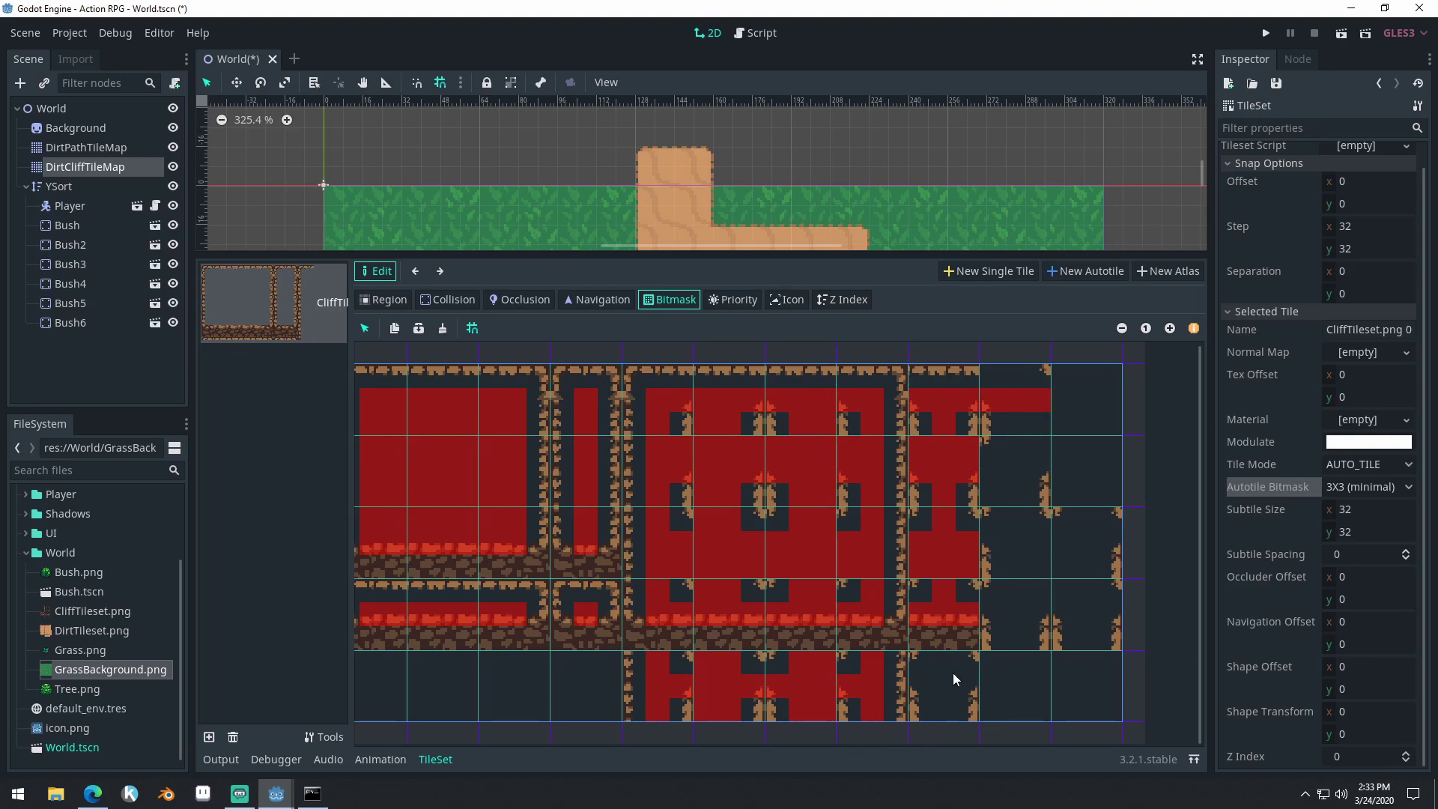
{"action": "left_click_drag", "start_coordinate": [945, 671], "coordinate": [946, 704]}
{"action": "left_click_drag", "start_coordinate": [1086, 645], "coordinate": [1086, 595]}
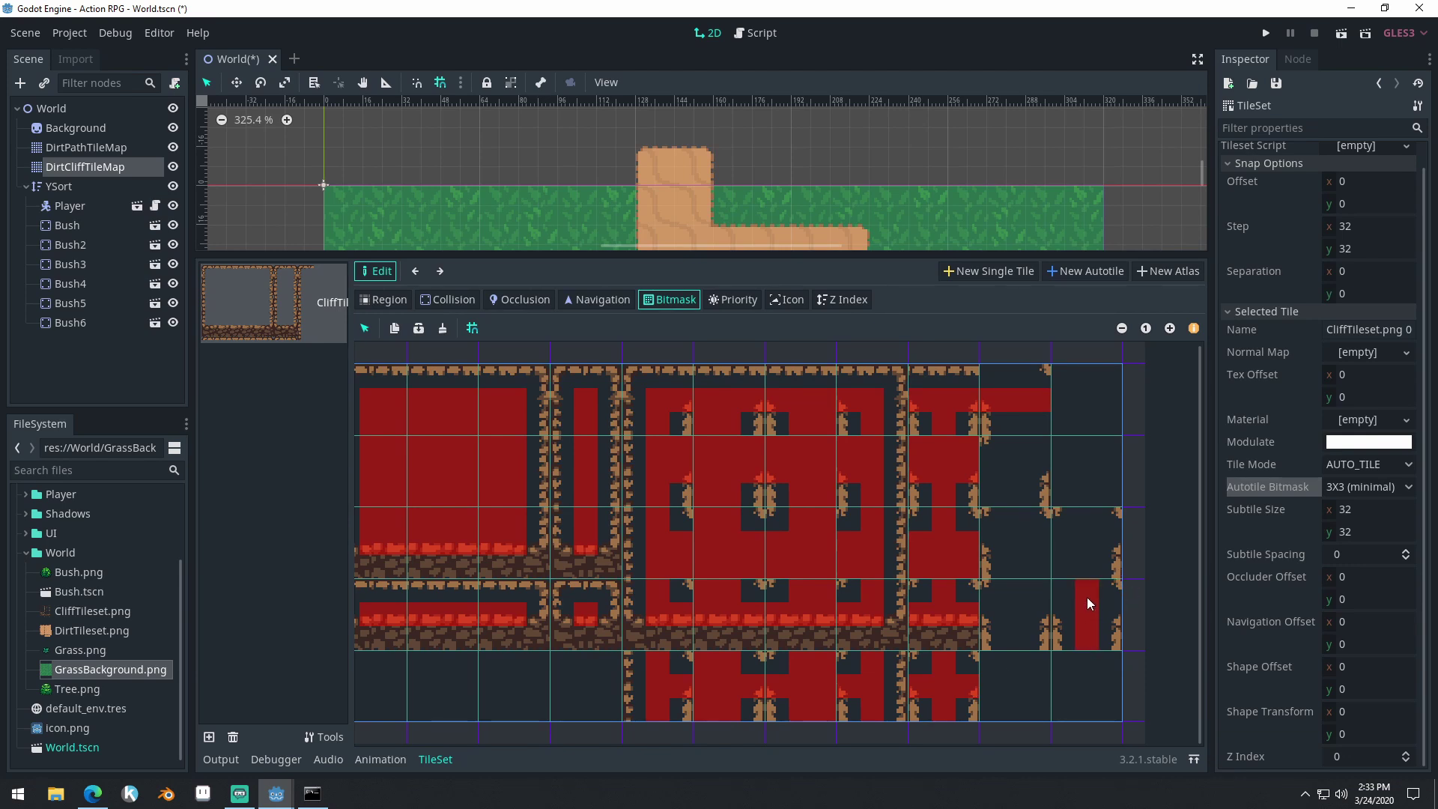
{"action": "left_click_drag", "start_coordinate": [1016, 663], "coordinate": [1017, 608]}
{"action": "right_click", "coordinate": [1018, 663]}
{"action": "left_click_drag", "start_coordinate": [990, 614], "coordinate": [1043, 618]}
{"action": "right_click", "coordinate": [1041, 616]}
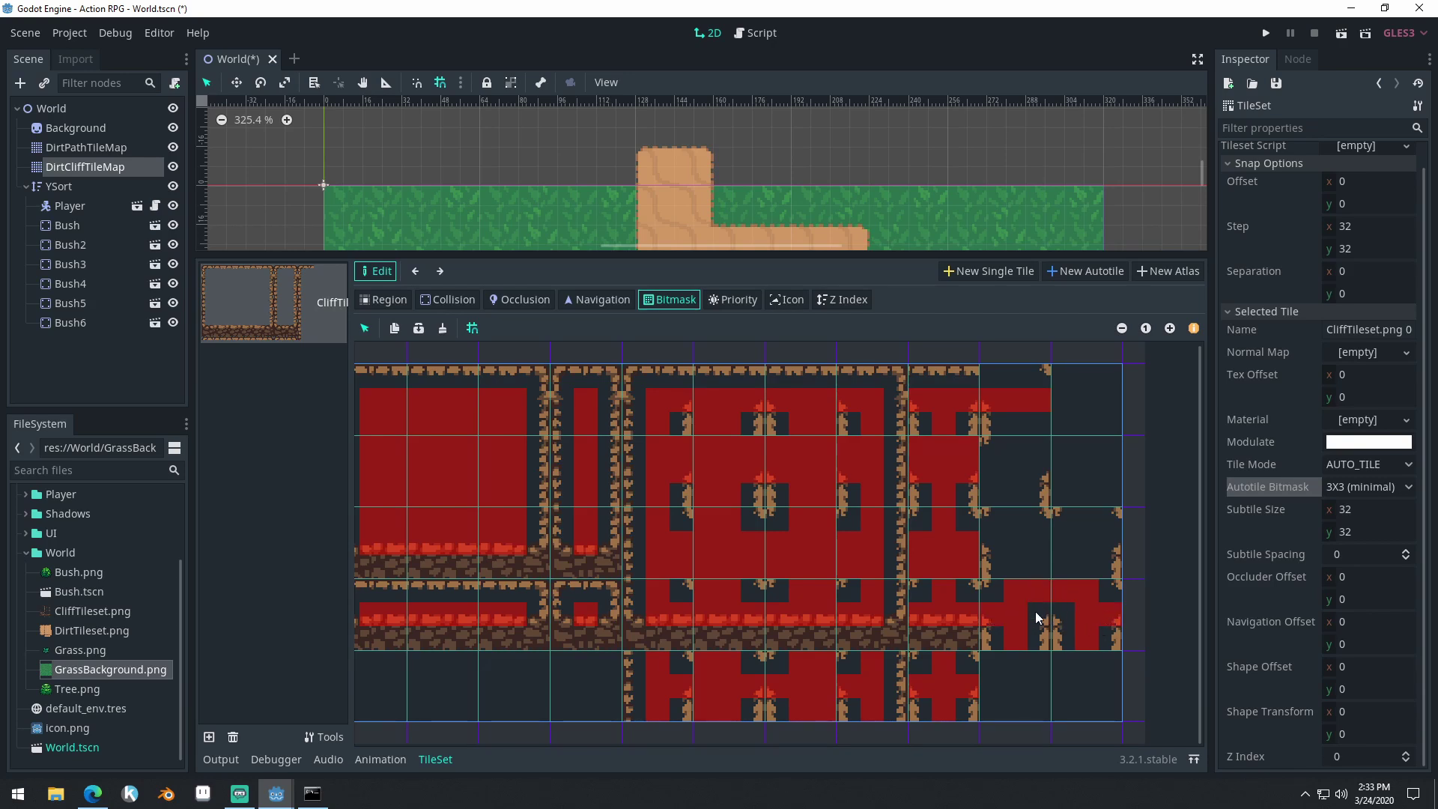
{"action": "left_click_drag", "start_coordinate": [1038, 616], "coordinate": [1077, 626]}
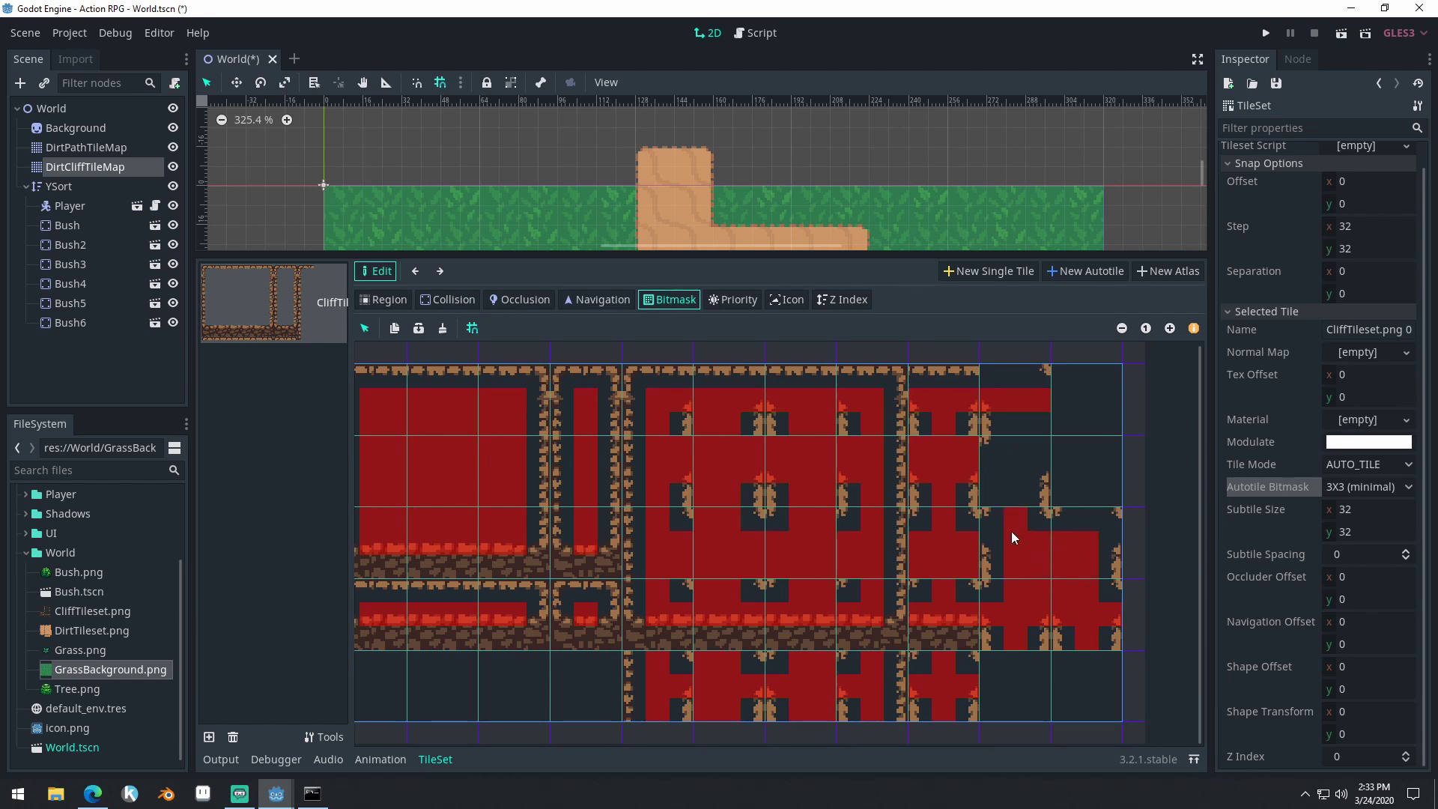
Mark the remaining centre, top and right-column cells of the rightmost subtiles
{"action": "left_click_drag", "start_coordinate": [1004, 532], "coordinate": [994, 537]}
{"action": "left_click", "coordinate": [1080, 524]}
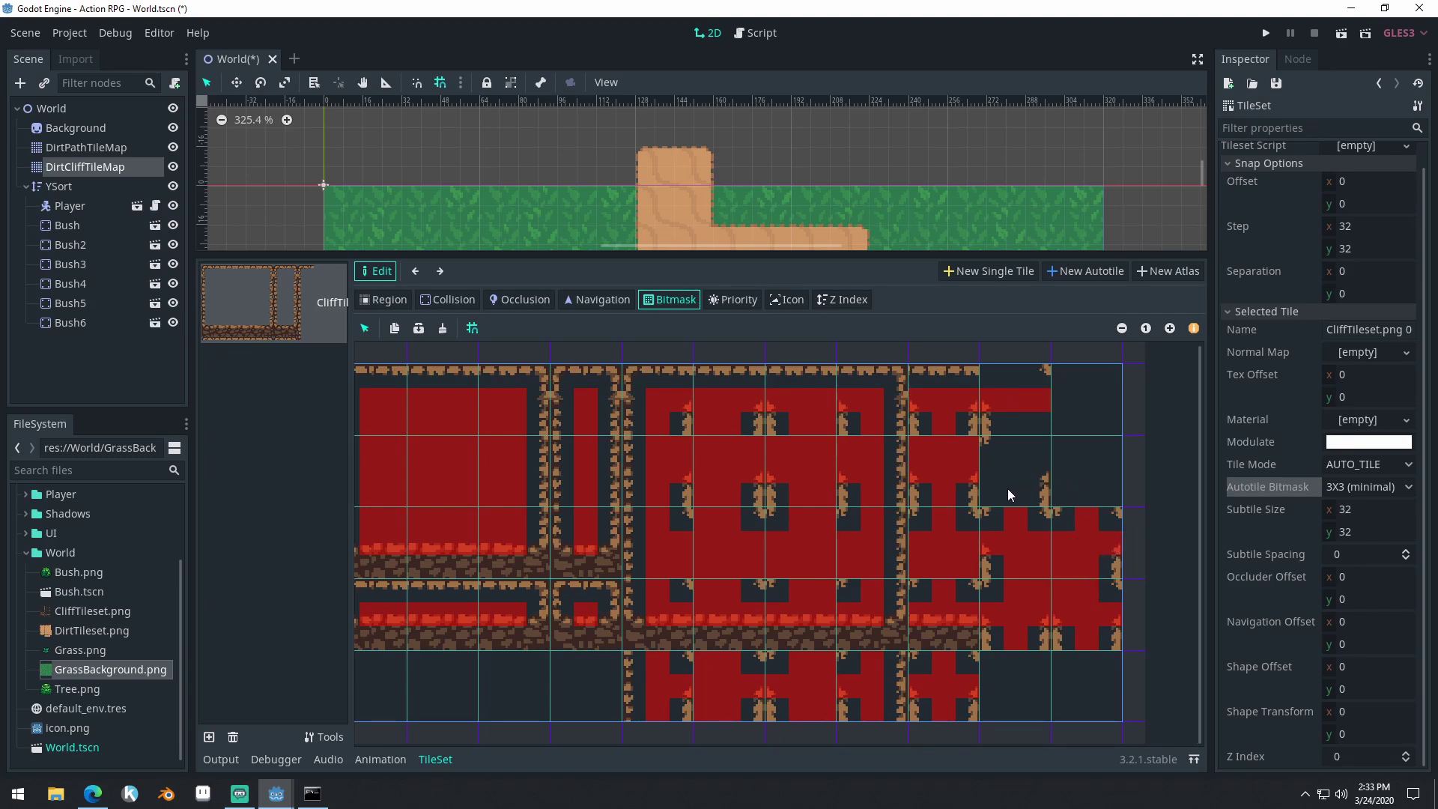
{"action": "left_click", "coordinate": [1015, 470]}
{"action": "left_click", "coordinate": [1016, 376]}
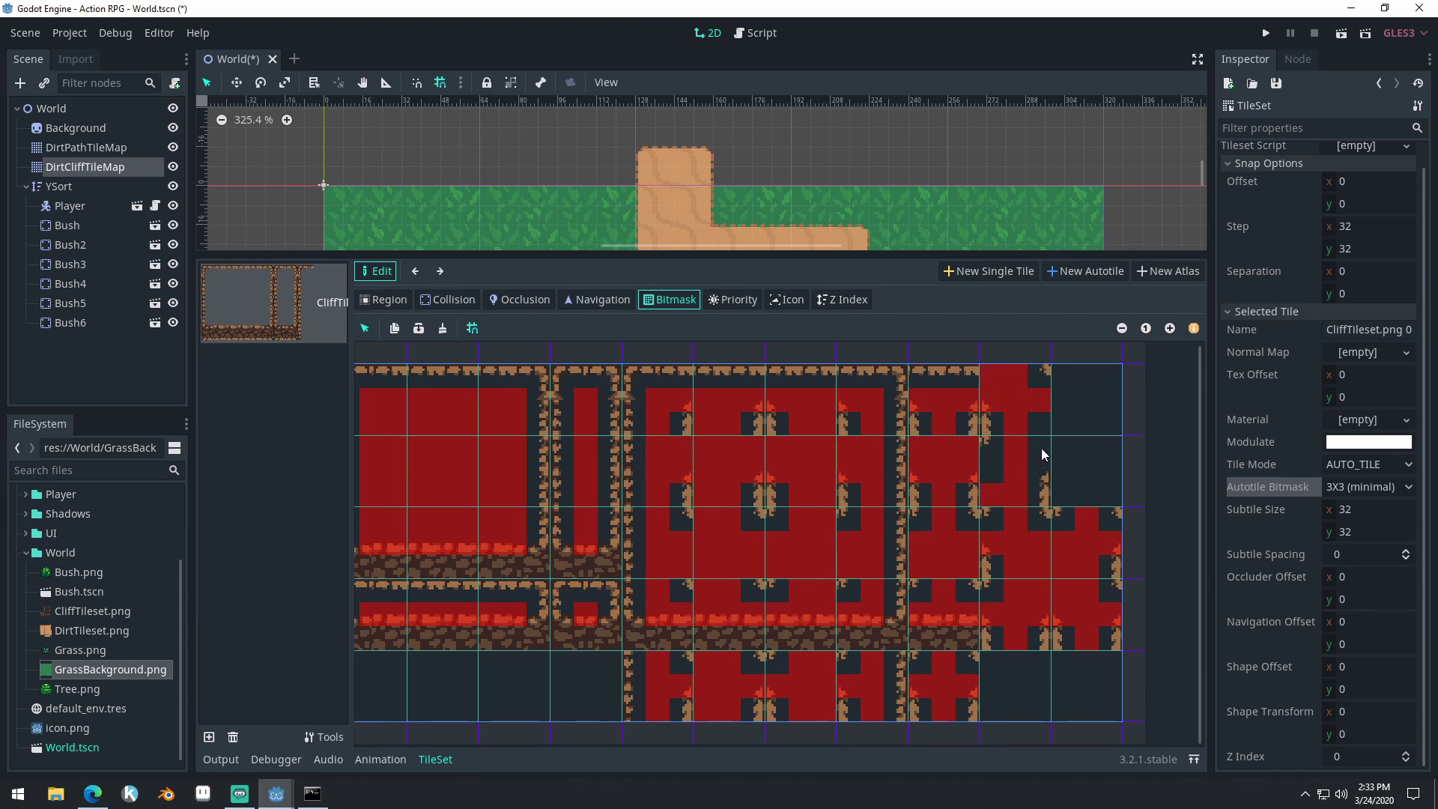
{"action": "left_click", "coordinate": [1041, 424]}
{"action": "scroll", "coordinate": [987, 528], "scroll_direction": "left", "scroll_amount": 1}
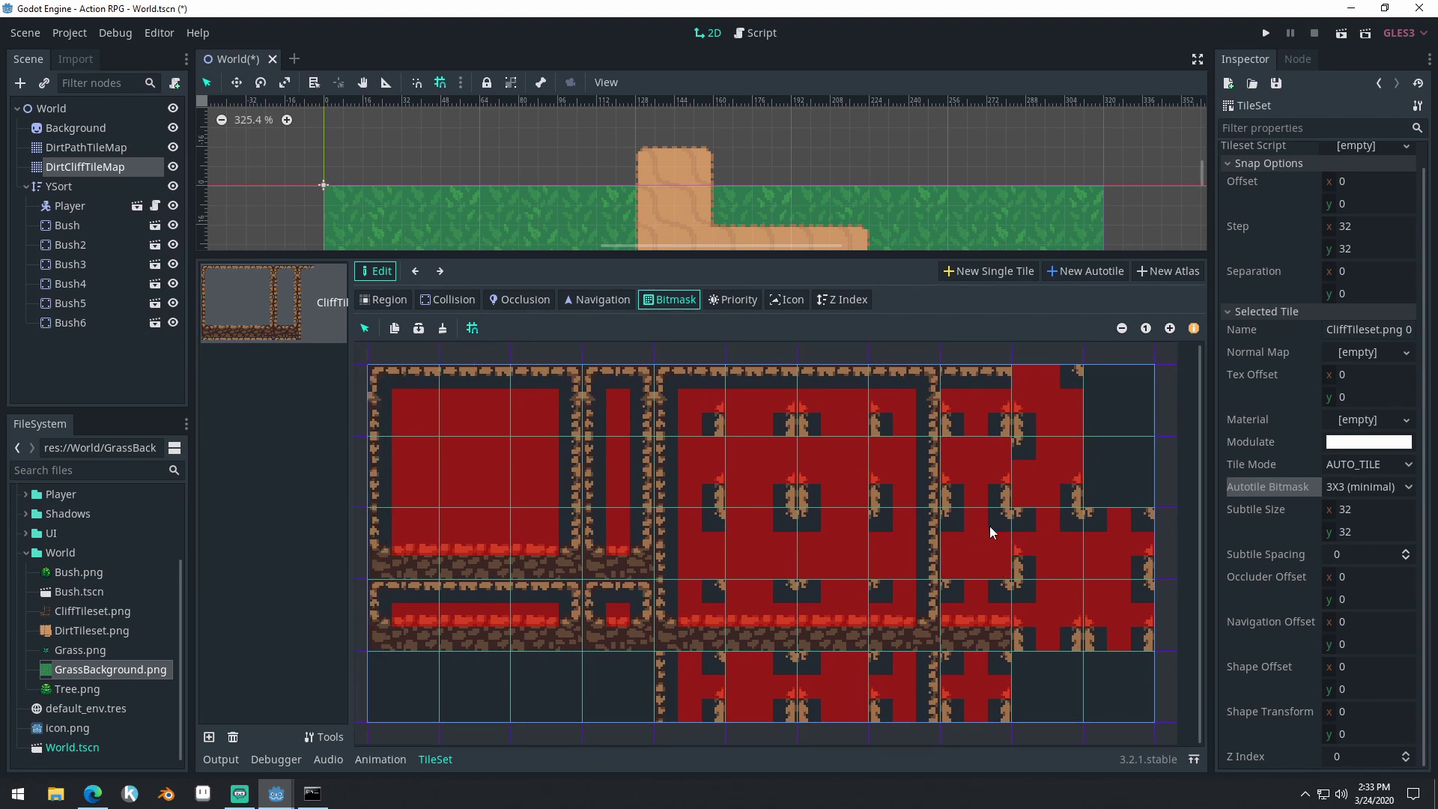
{"action": "scroll", "coordinate": [1005, 526], "scroll_direction": "right", "scroll_amount": 1}
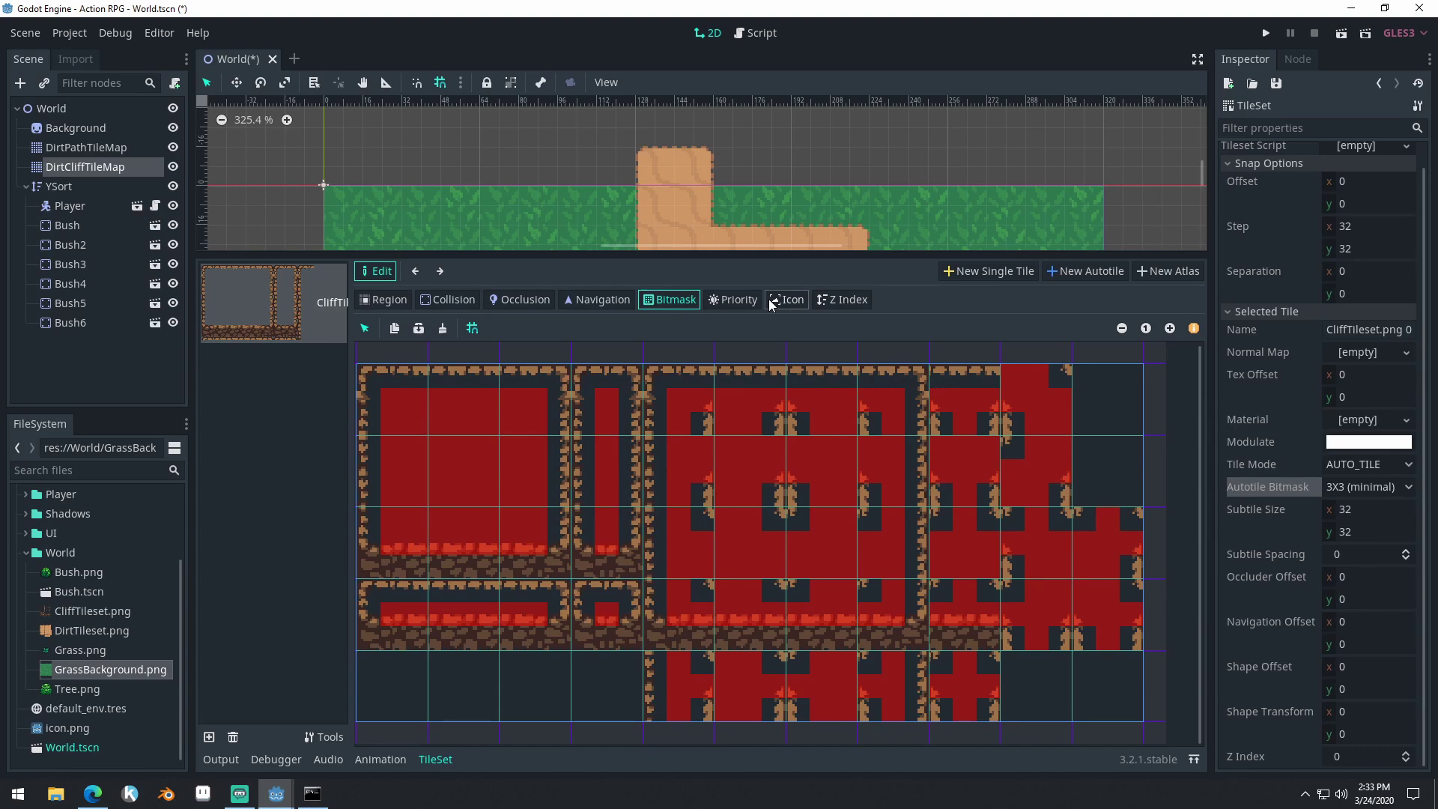
Save the scene, enlarge the map view, and select DirtCliffTileMap for painting
{"action": "key", "text": "ctrl+s"}
{"action": "scroll", "coordinate": [825, 137], "scroll_direction": "down", "scroll_amount": 2}
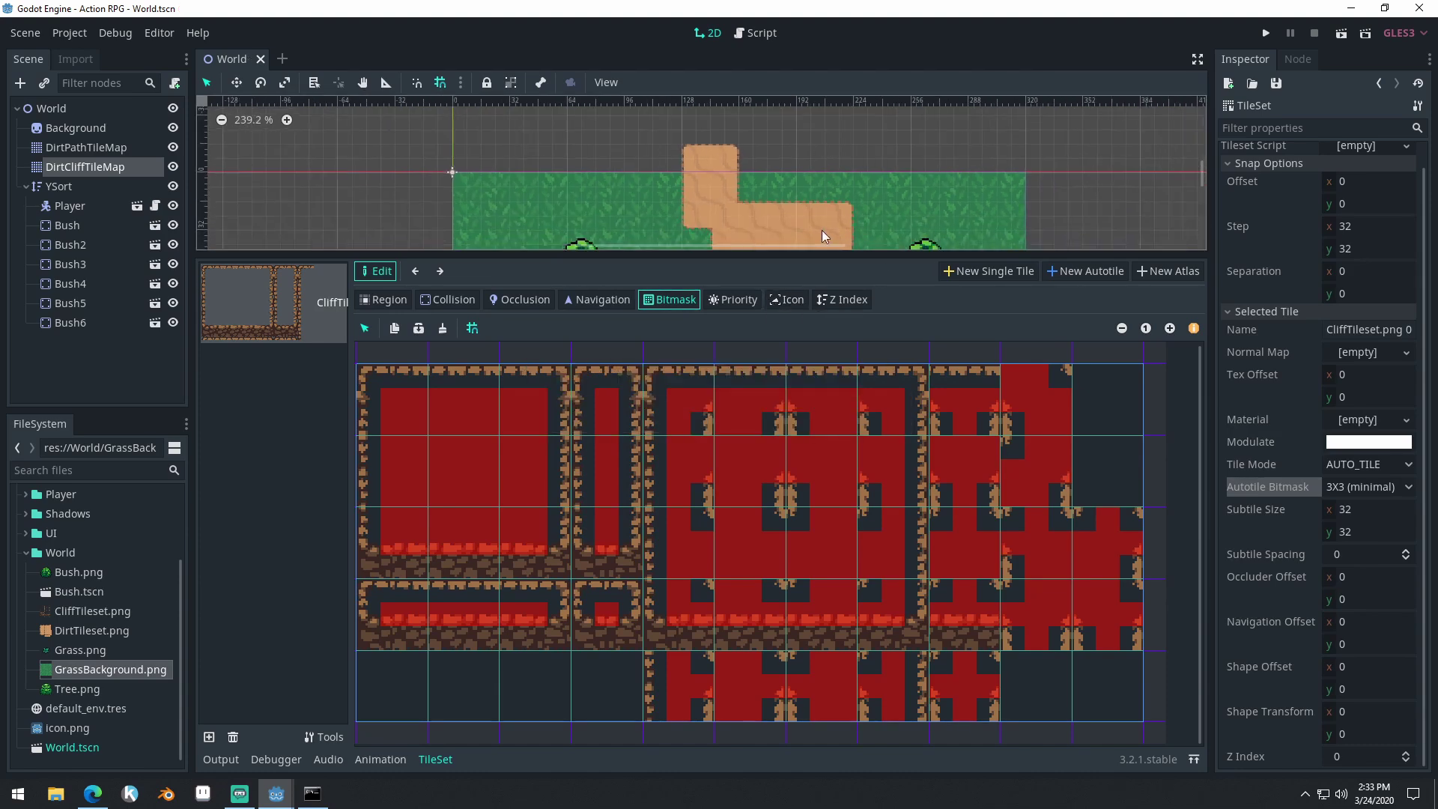
{"action": "left_click_drag", "start_coordinate": [787, 255], "coordinate": [749, 468]}
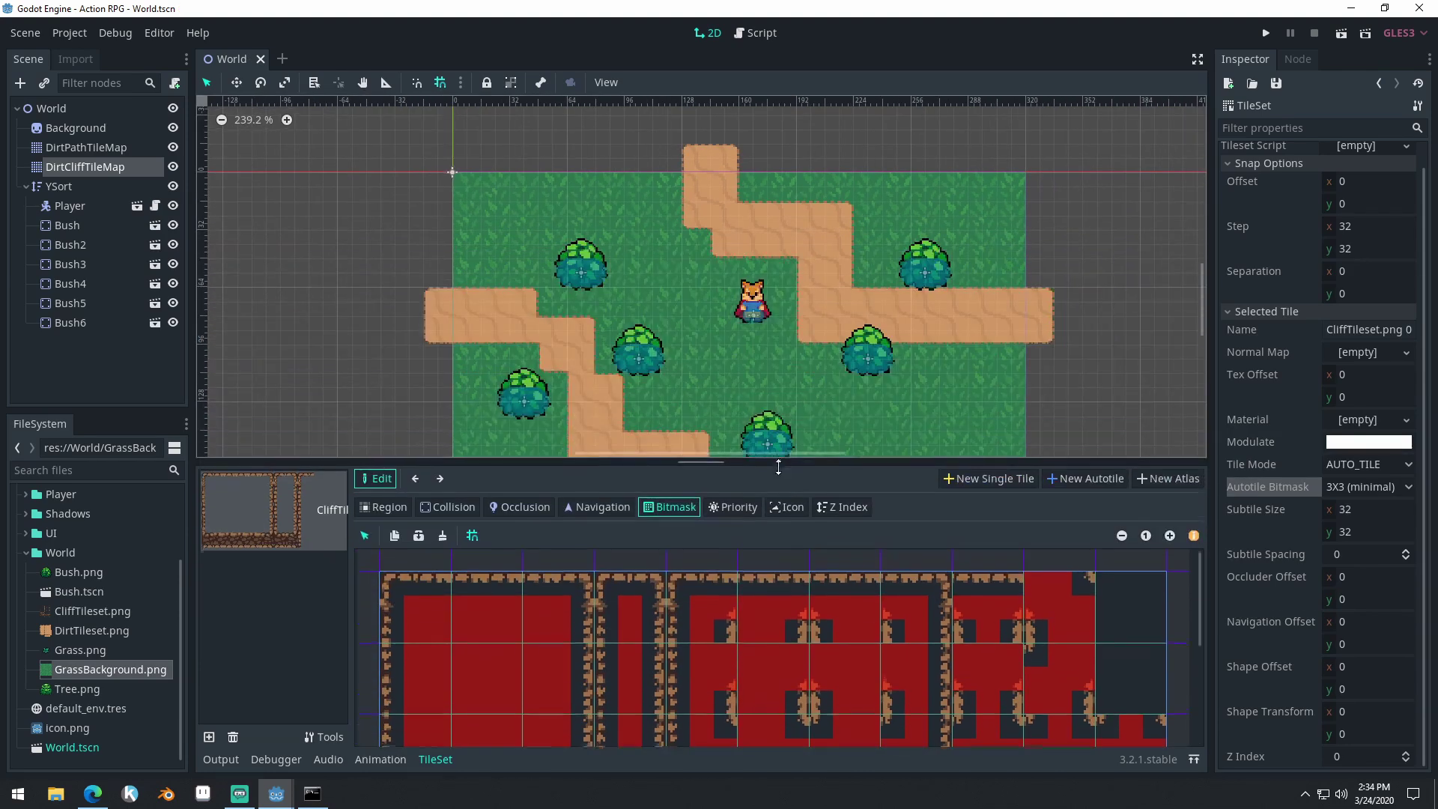
{"action": "left_click", "coordinate": [91, 167]}
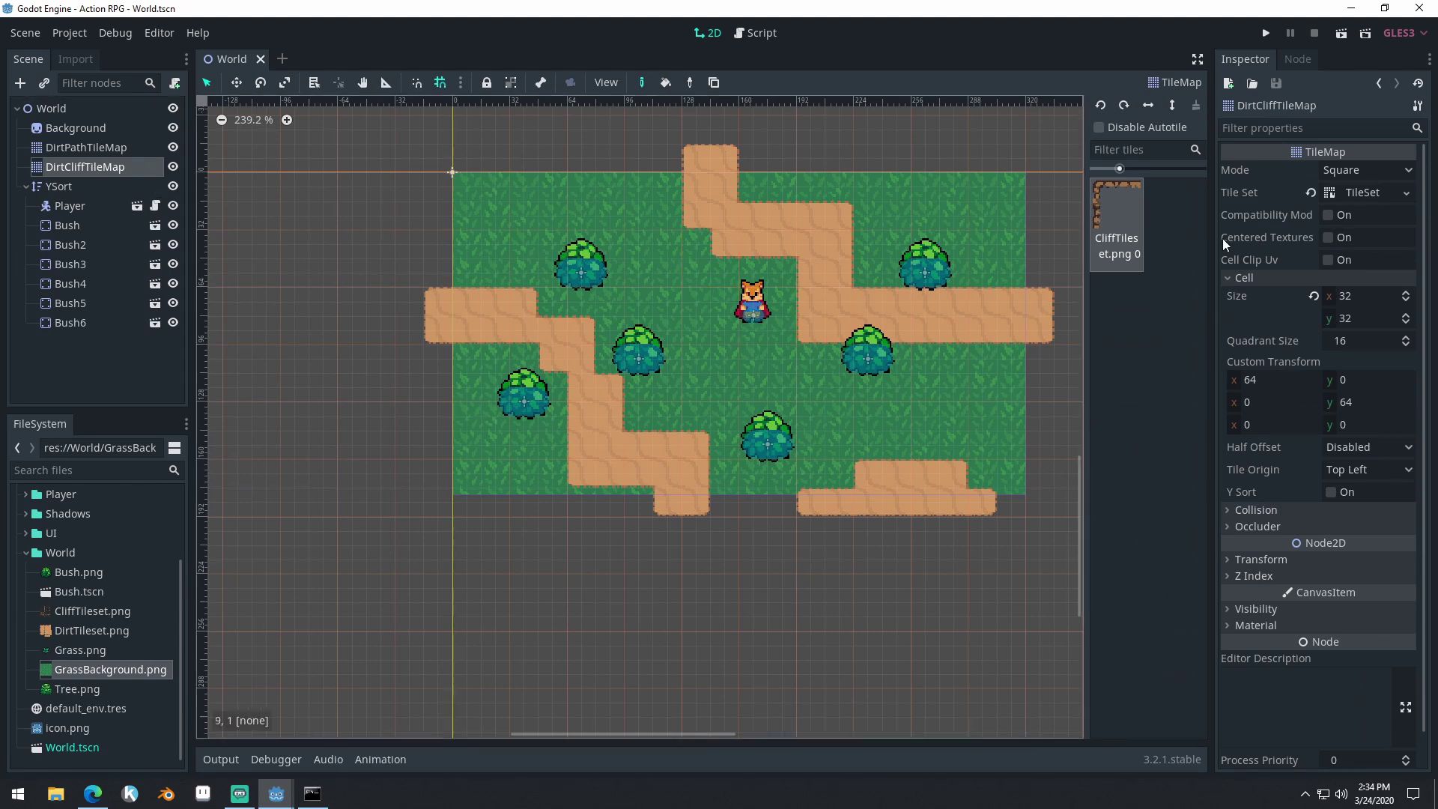
{"action": "middle_click_drag", "start_coordinate": [807, 344], "coordinate": [675, 336]}
Paint cliffs across the top left, a top-right plateau, and a lower-right ledge
{"action": "middle_click_drag", "start_coordinate": [526, 242], "coordinate": [612, 252]}
{"action": "mouse_move", "coordinate": [440, 201]}
{"action": "left_mouse_down"}
{"action": "mouse_move", "coordinate": [612, 197]}
{"action": "mouse_move", "coordinate": [609, 174]}
{"action": "mouse_move", "coordinate": [428, 166]}
{"action": "mouse_move", "coordinate": [378, 167]}
{"action": "mouse_move", "coordinate": [379, 199]}
{"action": "left_mouse_up"}
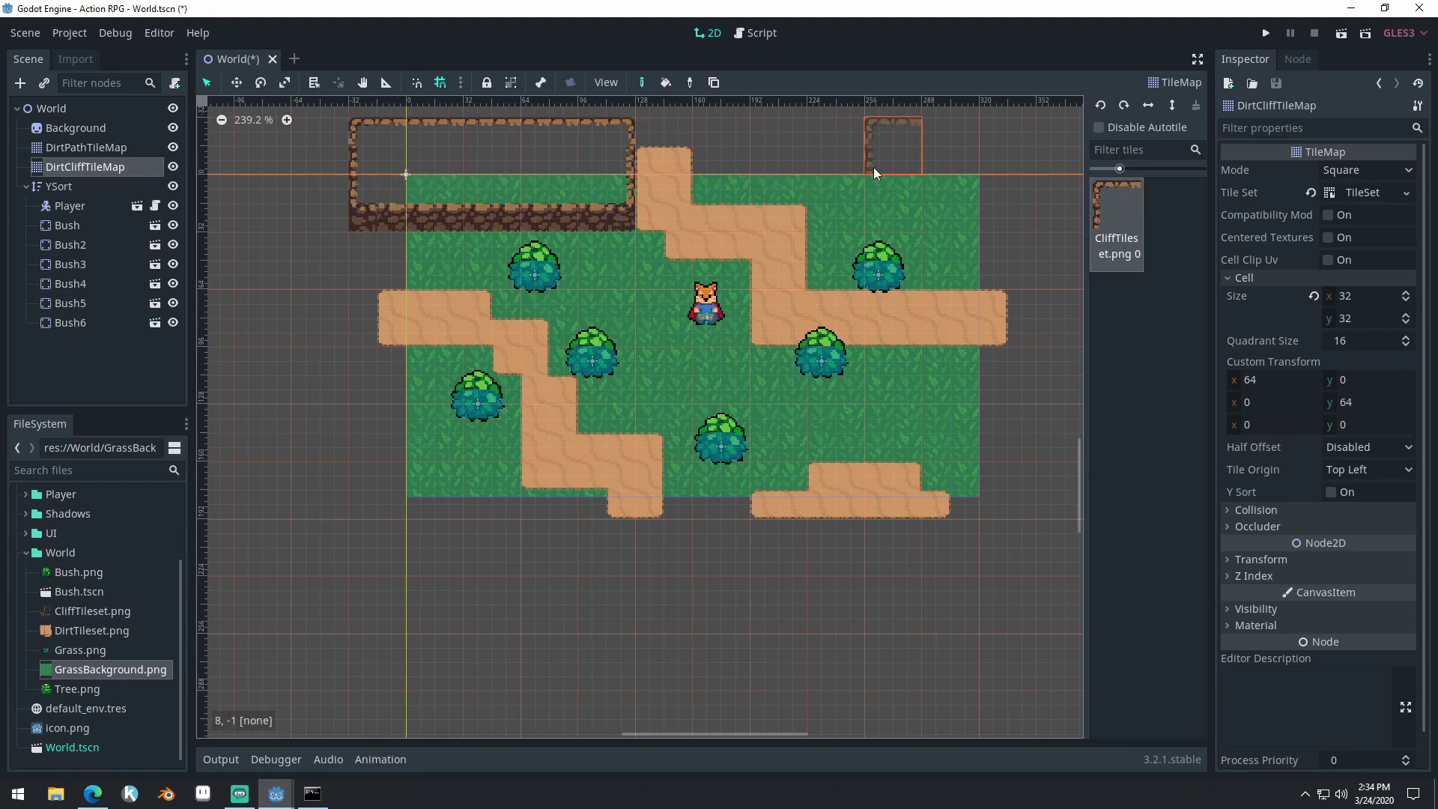
{"action": "mouse_move", "coordinate": [882, 193]}
{"action": "left_mouse_down"}
{"action": "mouse_move", "coordinate": [963, 210]}
{"action": "mouse_move", "coordinate": [970, 168]}
{"action": "mouse_move", "coordinate": [1013, 197]}
{"action": "mouse_move", "coordinate": [906, 154]}
{"action": "left_mouse_up"}
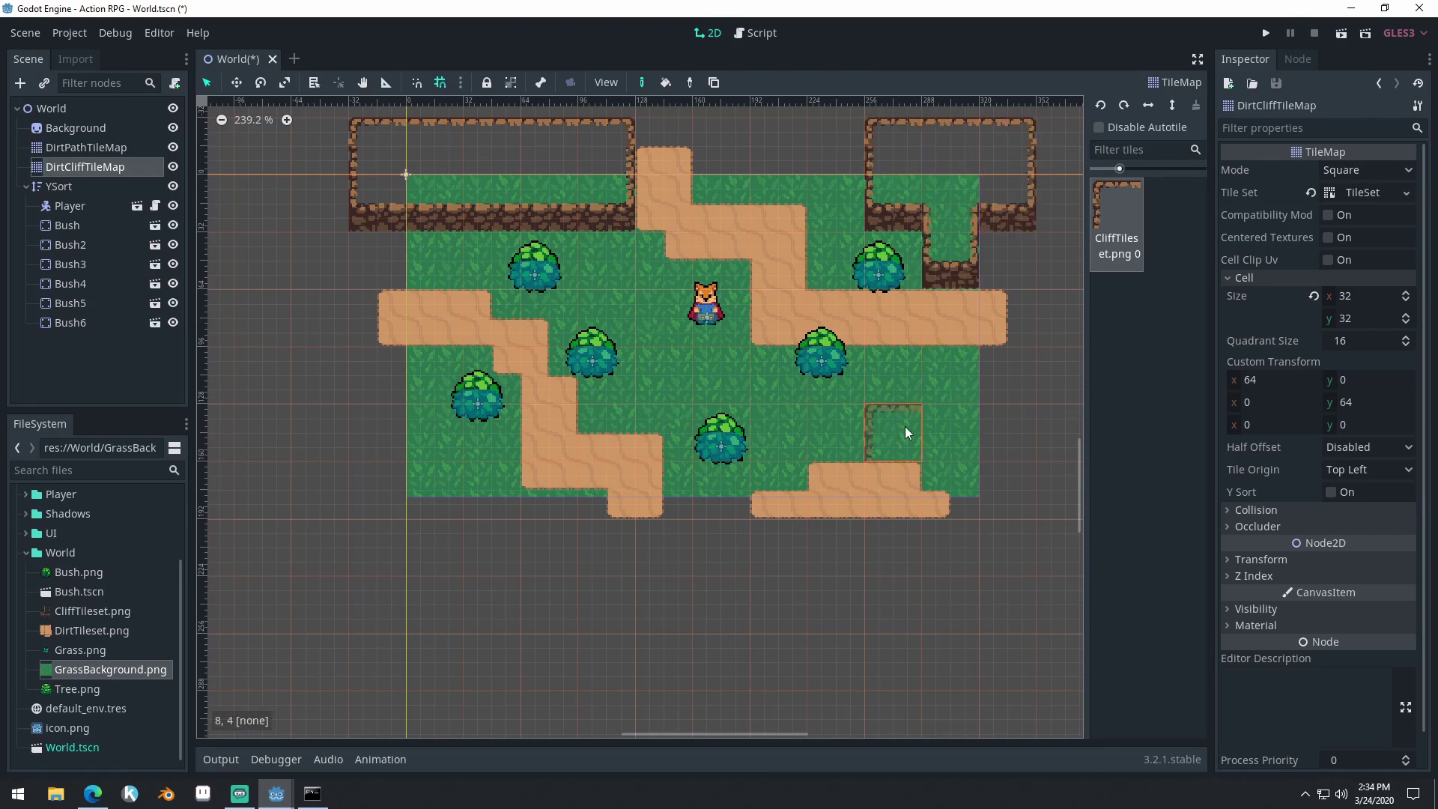
{"action": "left_click_drag", "start_coordinate": [906, 426], "coordinate": [997, 427]}
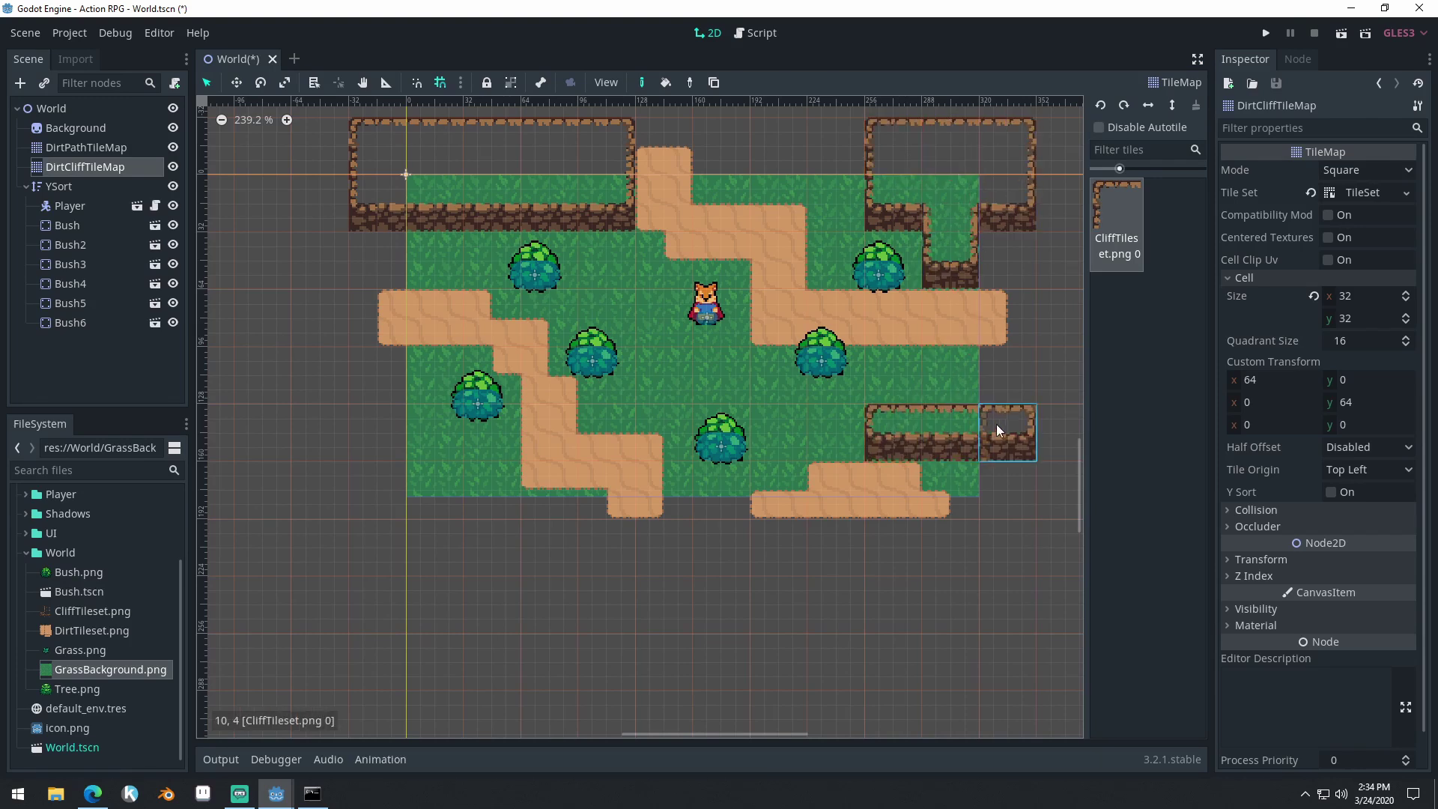
{"action": "left_click", "coordinate": [973, 469]}
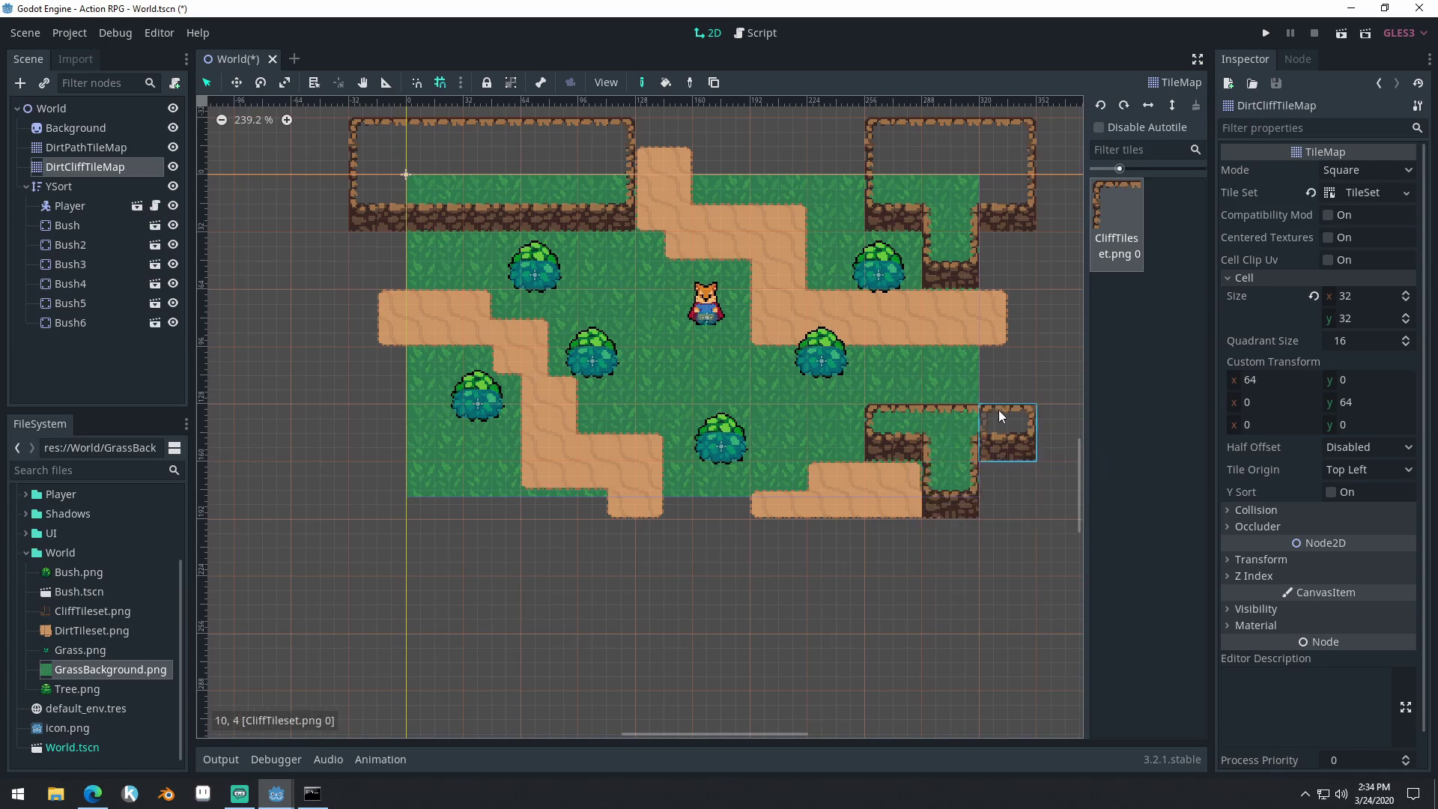
{"action": "mouse_move", "coordinate": [997, 409]}
{"action": "left_mouse_down"}
{"action": "mouse_move", "coordinate": [957, 400]}
{"action": "mouse_move", "coordinate": [1045, 389]}
{"action": "left_mouse_up"}
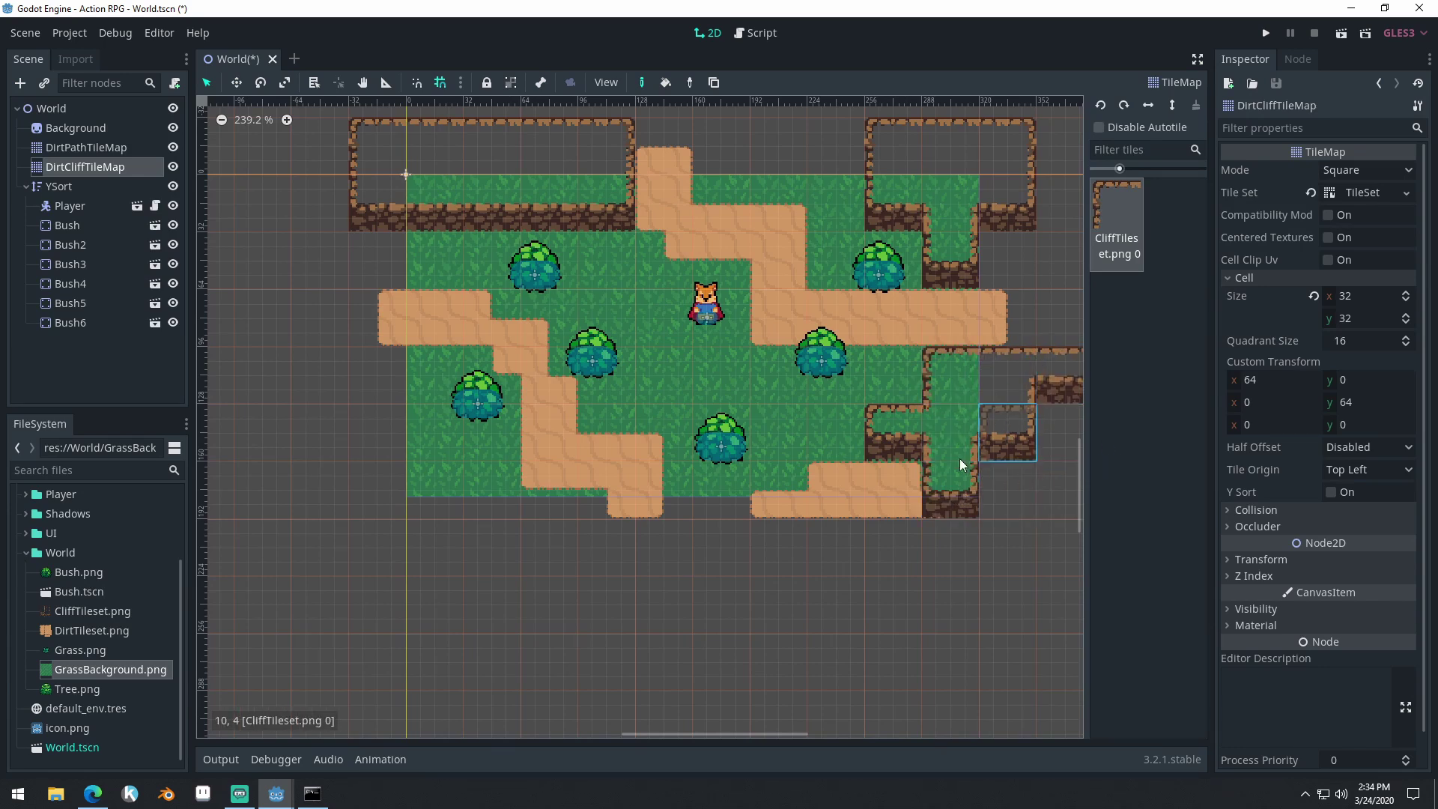
Build a closed cliff enclosure at lower left and extend the top-left cliff down a row
{"action": "mouse_move", "coordinate": [661, 376]}
{"action": "left_mouse_down"}
{"action": "mouse_move", "coordinate": [657, 475]}
{"action": "mouse_move", "coordinate": [625, 433]}
{"action": "mouse_move", "coordinate": [622, 511]}
{"action": "mouse_move", "coordinate": [523, 500]}
{"action": "mouse_move", "coordinate": [550, 430]}
{"action": "mouse_move", "coordinate": [449, 433]}
{"action": "left_mouse_up"}
{"action": "left_click_drag", "start_coordinate": [433, 486], "coordinate": [525, 490]}
{"action": "scroll", "coordinate": [726, 484], "scroll_direction": "down", "scroll_amount": 2}
{"action": "scroll", "coordinate": [833, 471], "scroll_direction": "up", "scroll_amount": 3}
{"action": "scroll", "coordinate": [800, 486], "scroll_direction": "up", "scroll_amount": 2, "text": "ctrl"}
{"action": "scroll", "coordinate": [800, 486], "scroll_direction": "right", "scroll_amount": 3, "text": "ctrl+shift"}
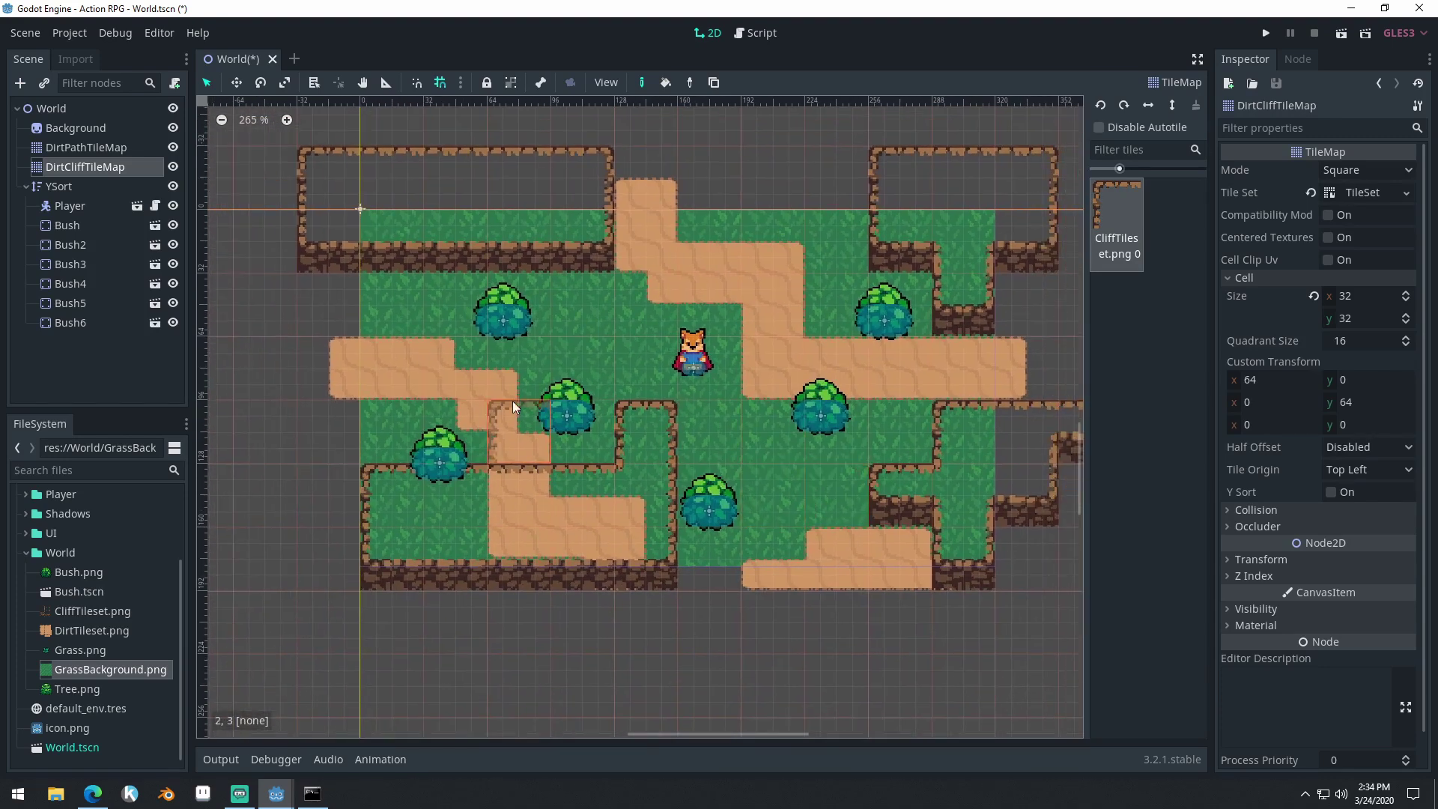
{"action": "left_click_drag", "start_coordinate": [389, 274], "coordinate": [311, 296]}
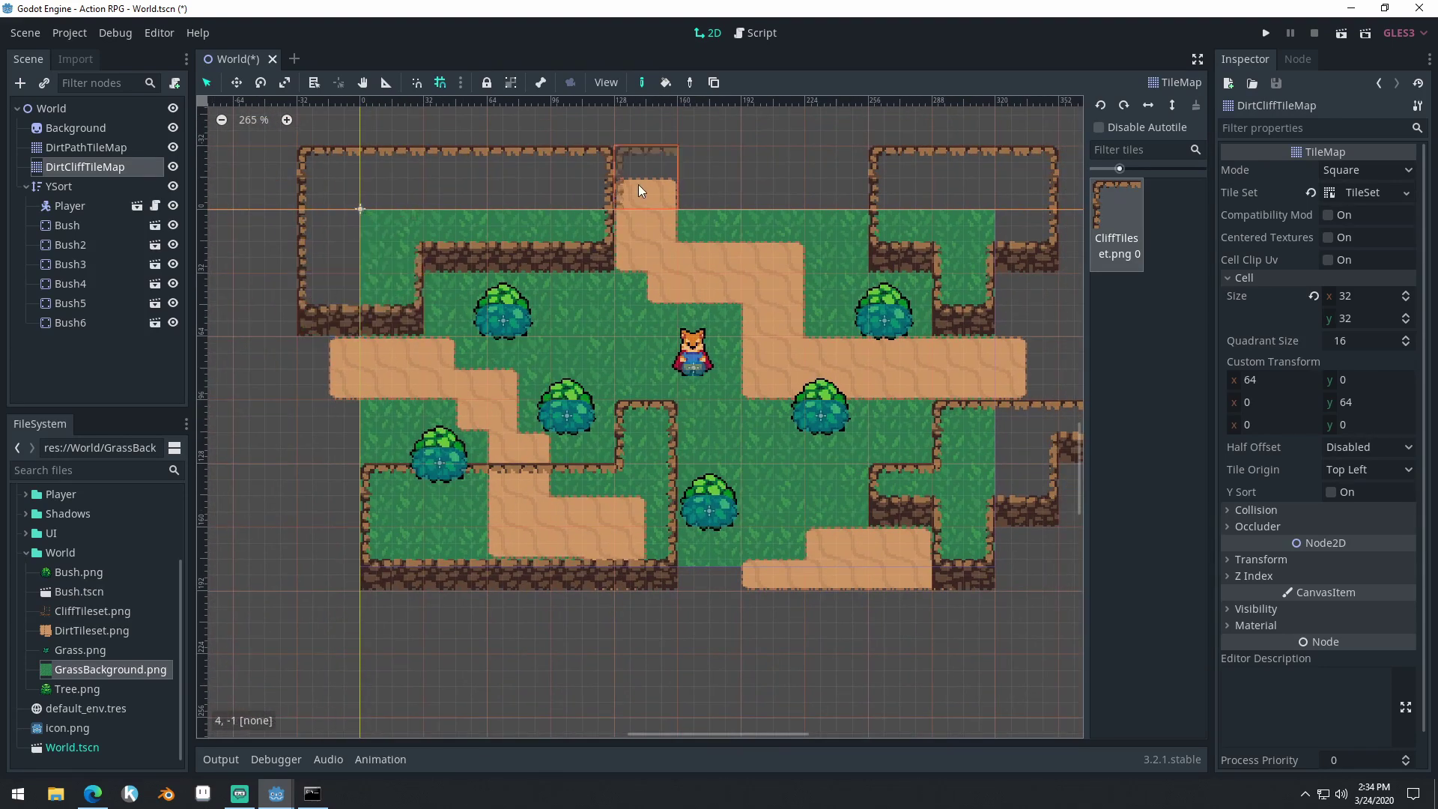
On DirtPathTileMap, erase most of the lower dirt path and square the remaining path into a rectangle
{"action": "left_click", "coordinate": [85, 149]}
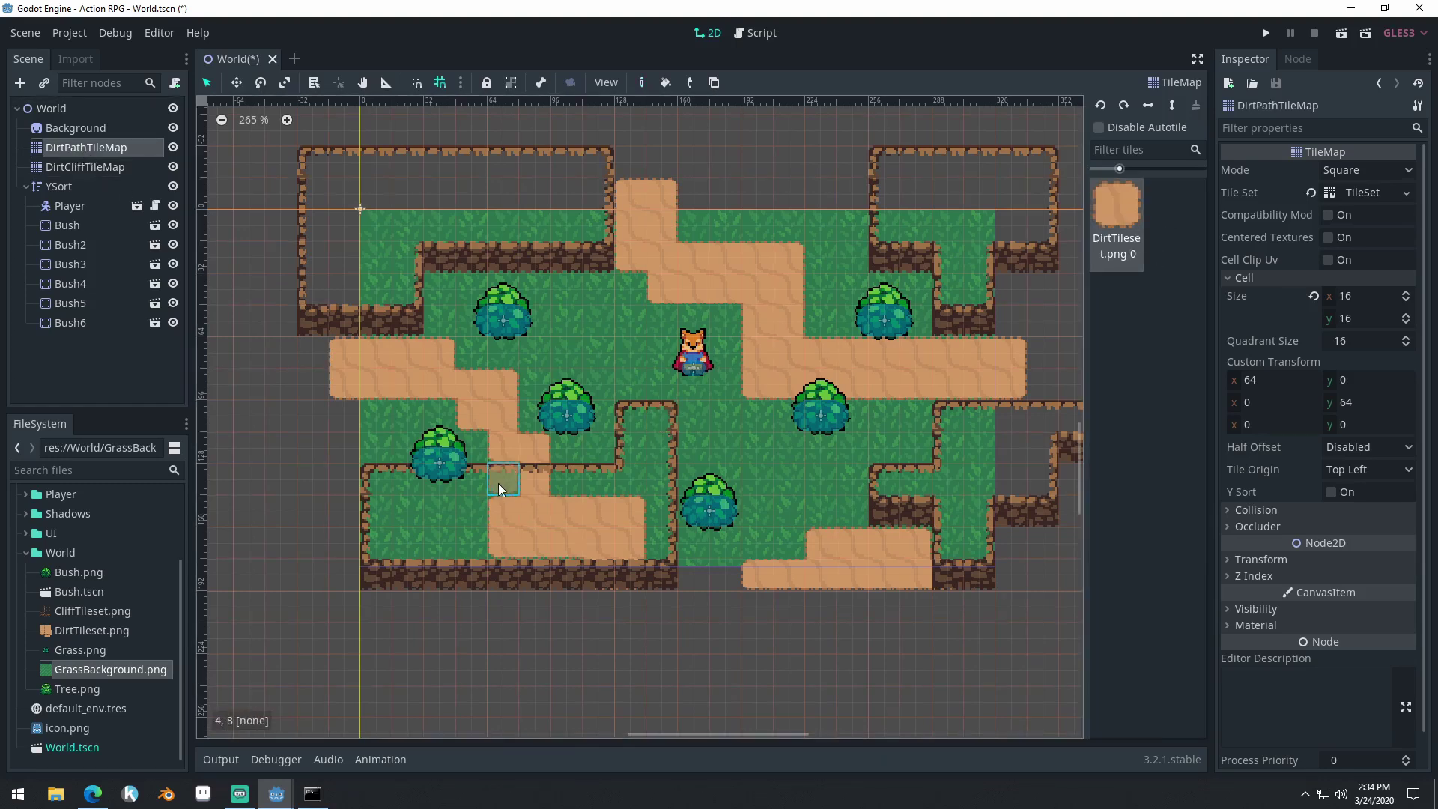
{"action": "mouse_move", "coordinate": [569, 470]}
{"action": "right_mouse_down"}
{"action": "mouse_move", "coordinate": [539, 498]}
{"action": "mouse_move", "coordinate": [549, 529]}
{"action": "mouse_move", "coordinate": [640, 532]}
{"action": "mouse_move", "coordinate": [552, 554]}
{"action": "right_mouse_up"}
{"action": "right_click_drag", "start_coordinate": [545, 455], "coordinate": [454, 431]}
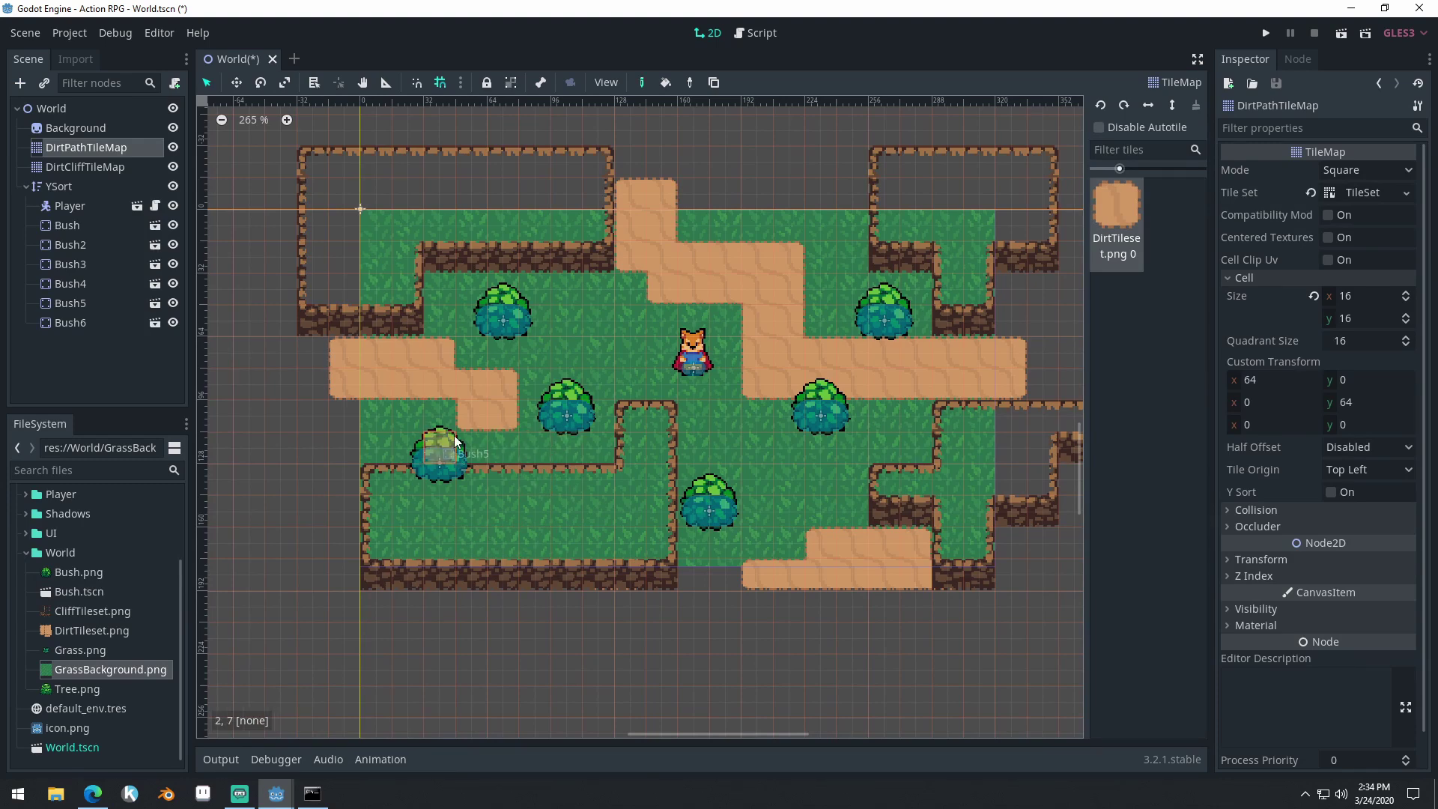
{"action": "left_click_drag", "start_coordinate": [446, 413], "coordinate": [378, 412]}
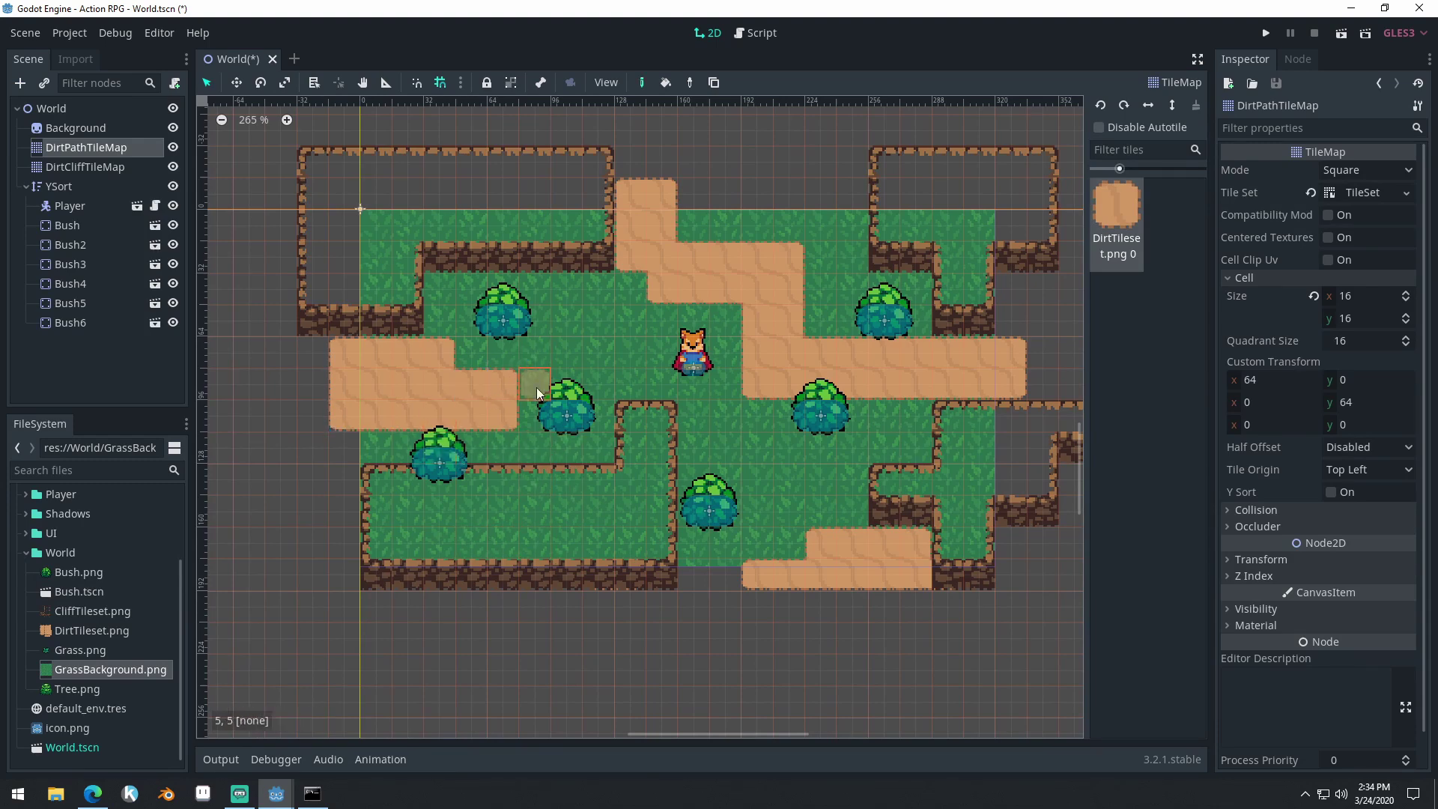
{"action": "right_click", "coordinate": [490, 412]}
Paint dirt along the top row and above the player, and turn two dirt tiles back to grass
{"action": "left_click_drag", "start_coordinate": [474, 361], "coordinate": [545, 359]}
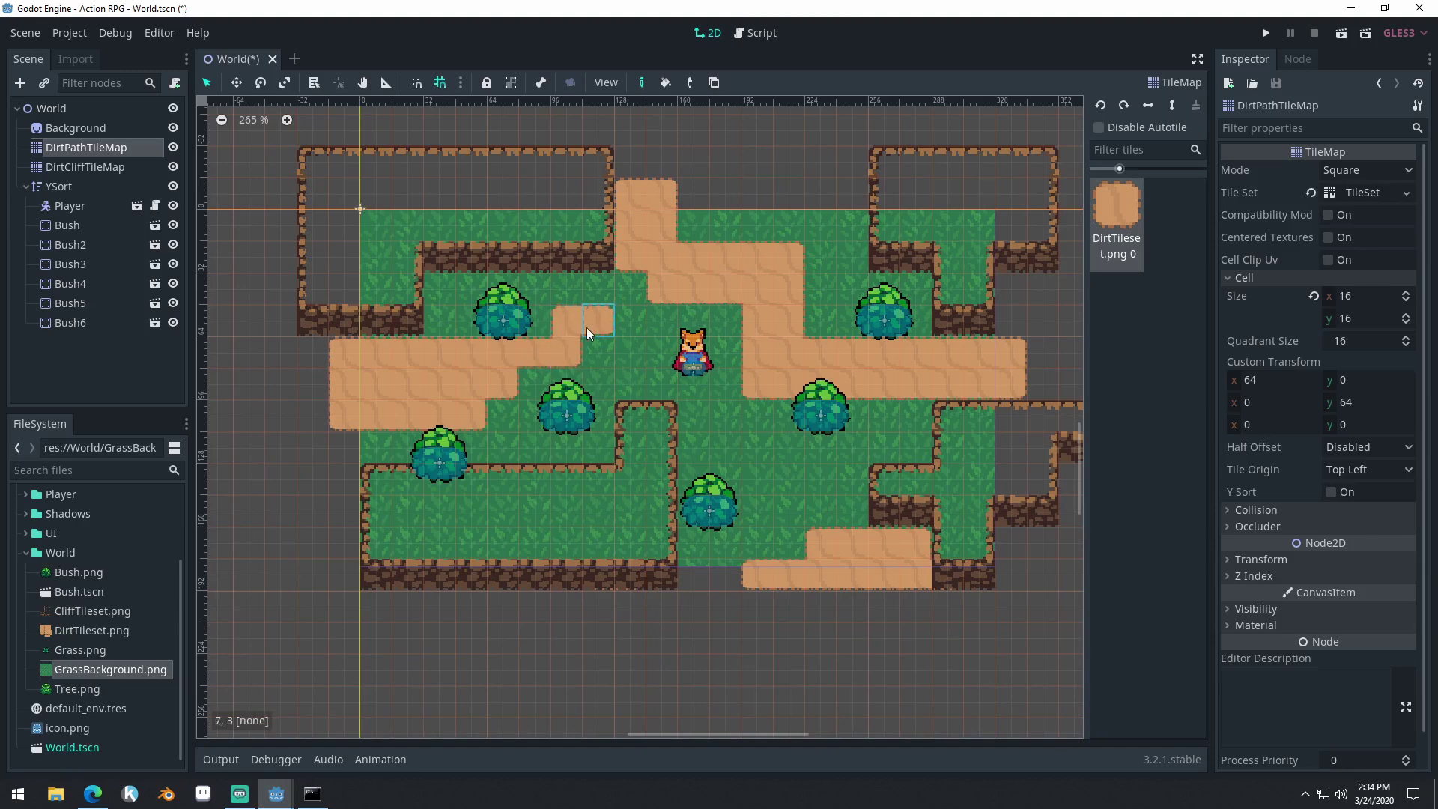
{"action": "right_click_drag", "start_coordinate": [628, 352], "coordinate": [626, 321]}
{"action": "left_click", "coordinate": [697, 317]}
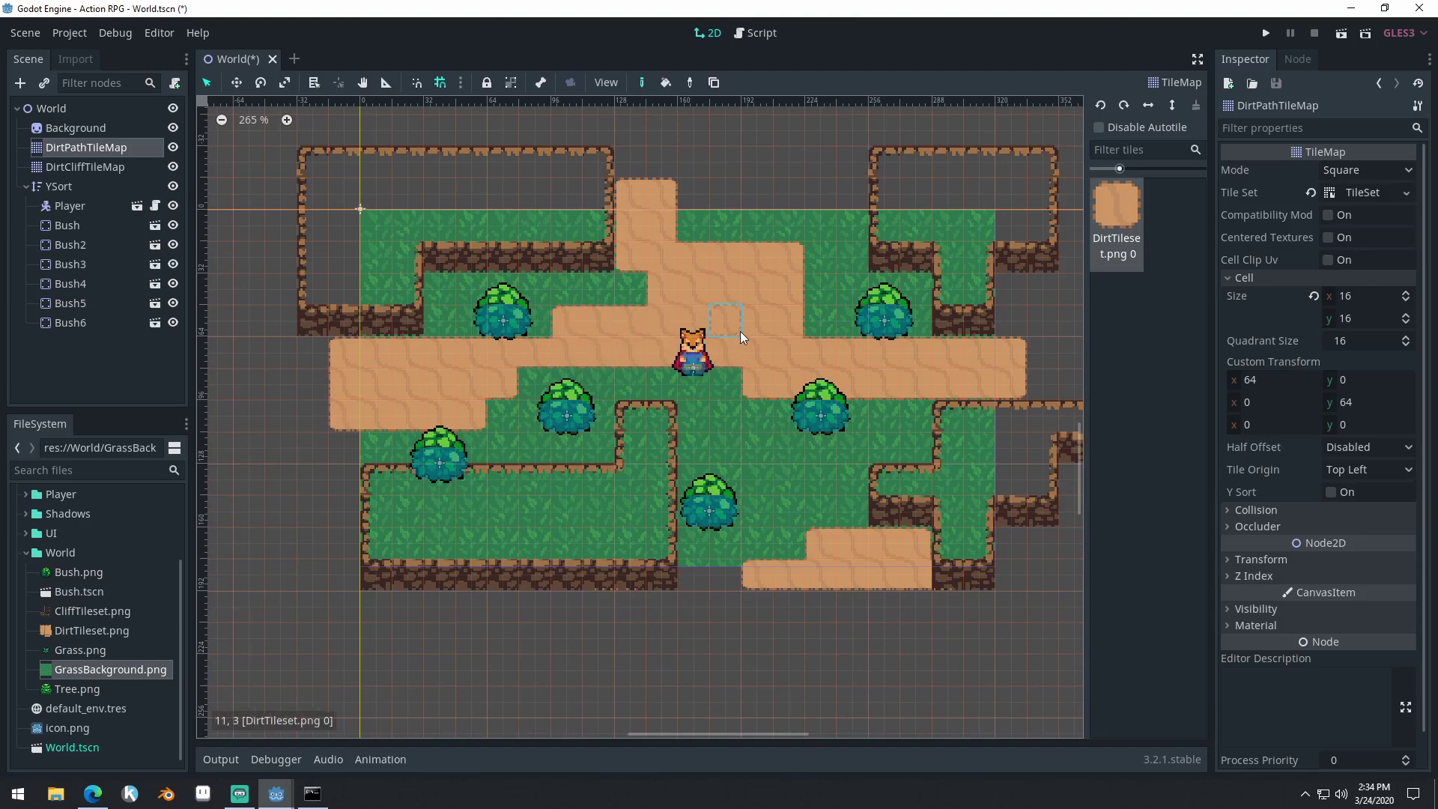
{"action": "left_click", "coordinate": [733, 378]}
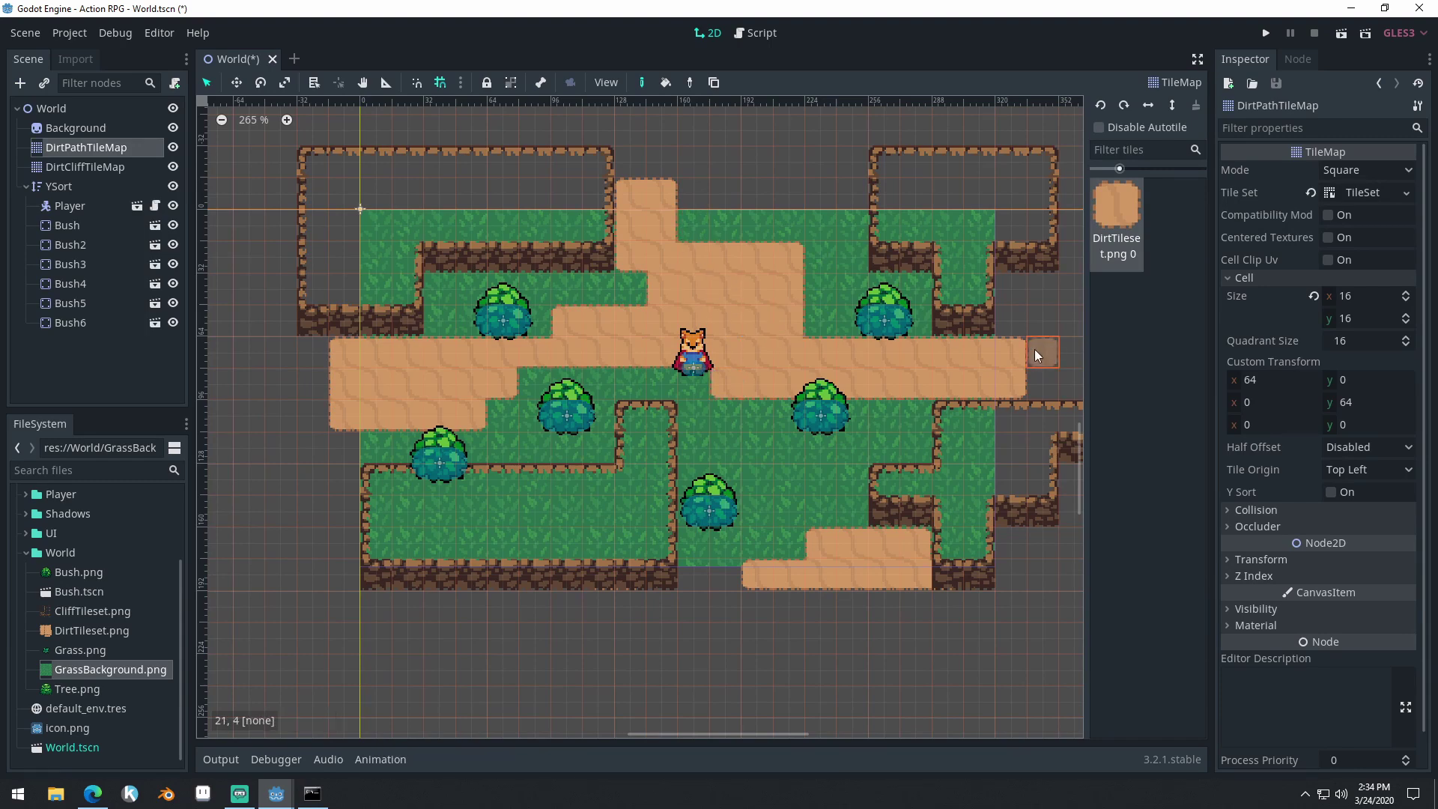
{"action": "middle_click_drag", "start_coordinate": [896, 598], "coordinate": [854, 631]}
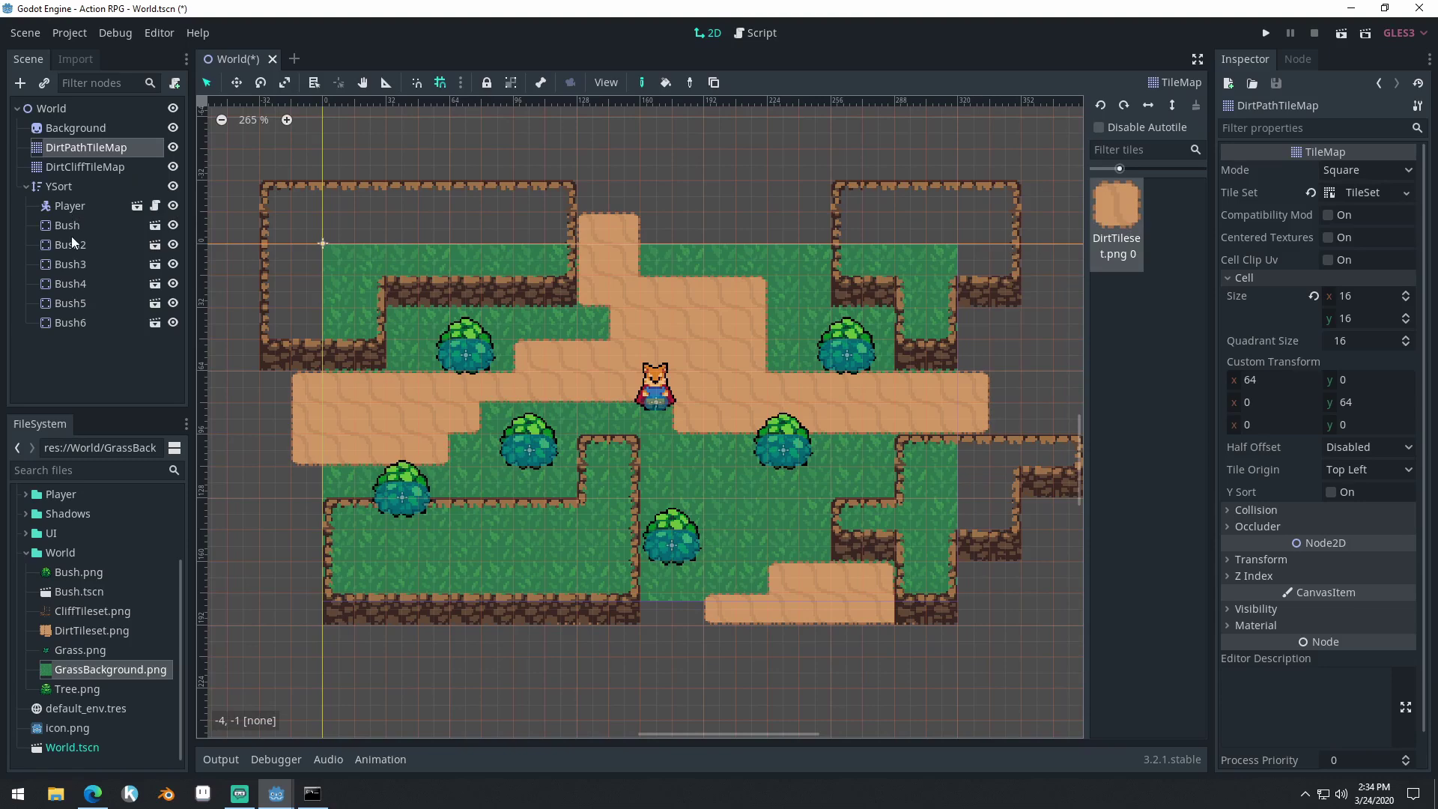
Move Bush5 down-right and Bush4 left-down, then save the World scene
{"action": "left_click", "coordinate": [67, 111]}
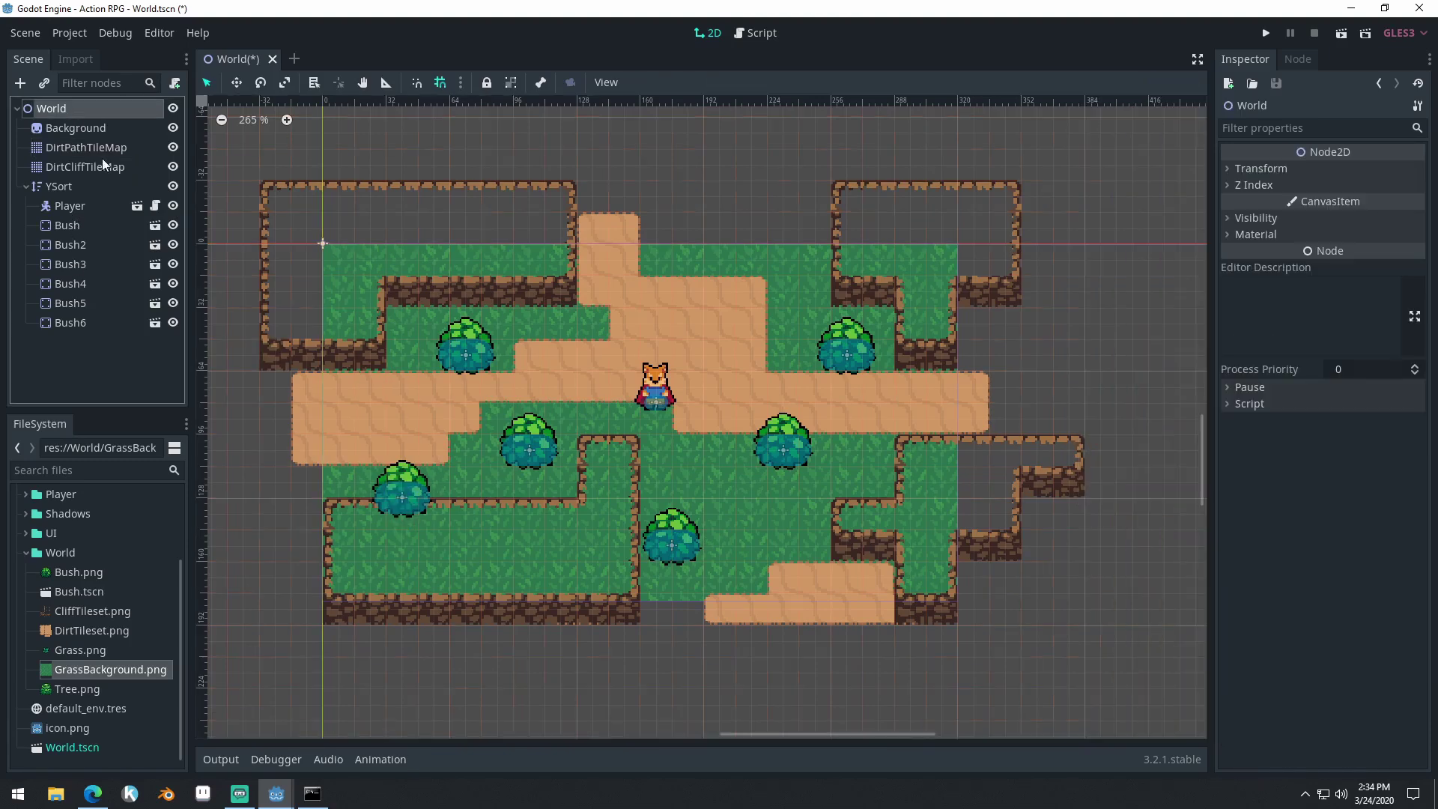
{"action": "left_click_drag", "start_coordinate": [402, 497], "coordinate": [801, 534]}
{"action": "left_click_drag", "start_coordinate": [780, 448], "coordinate": [752, 482]}
{"action": "middle_click_drag", "start_coordinate": [461, 410], "coordinate": [507, 420]}
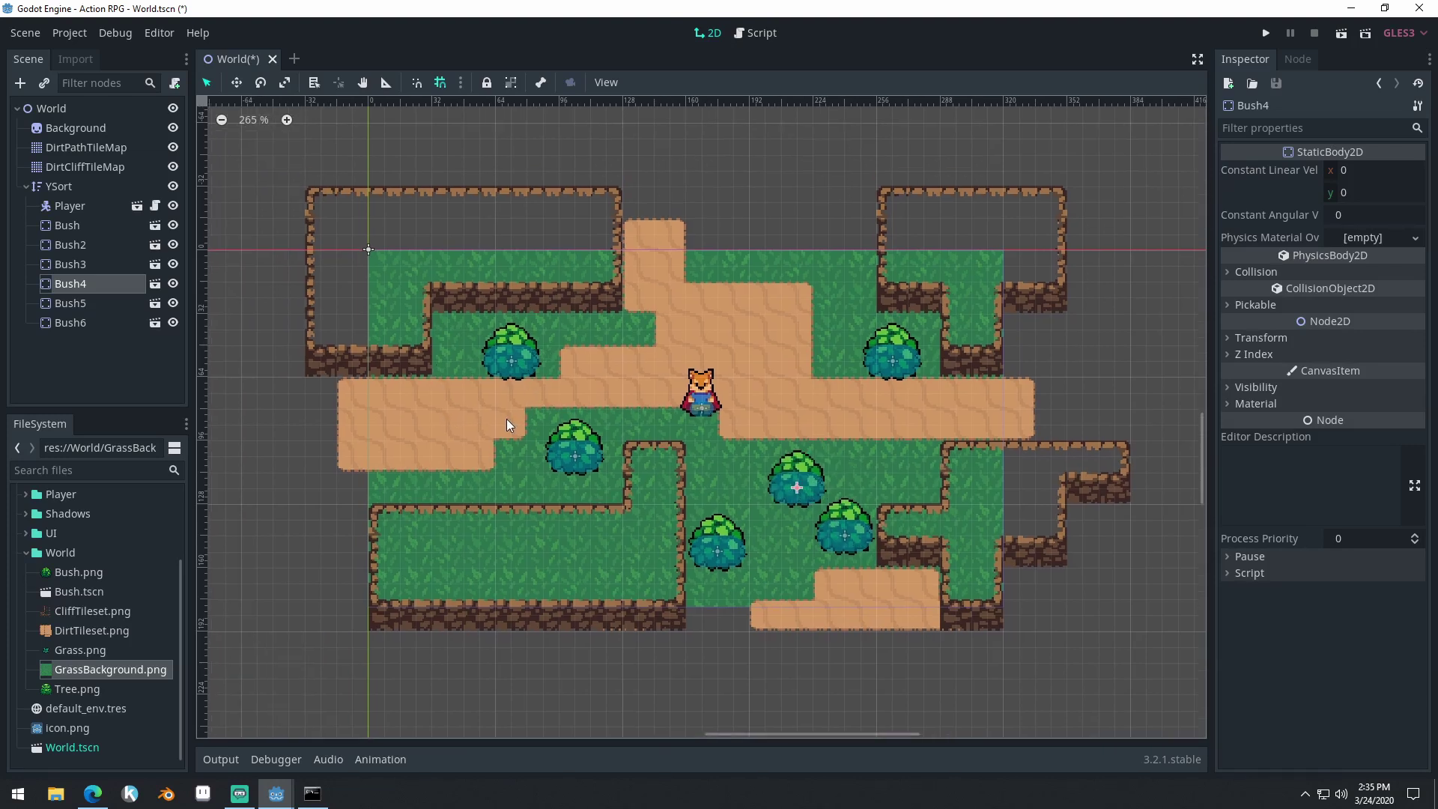
{"action": "key", "text": "ctrl+s"}
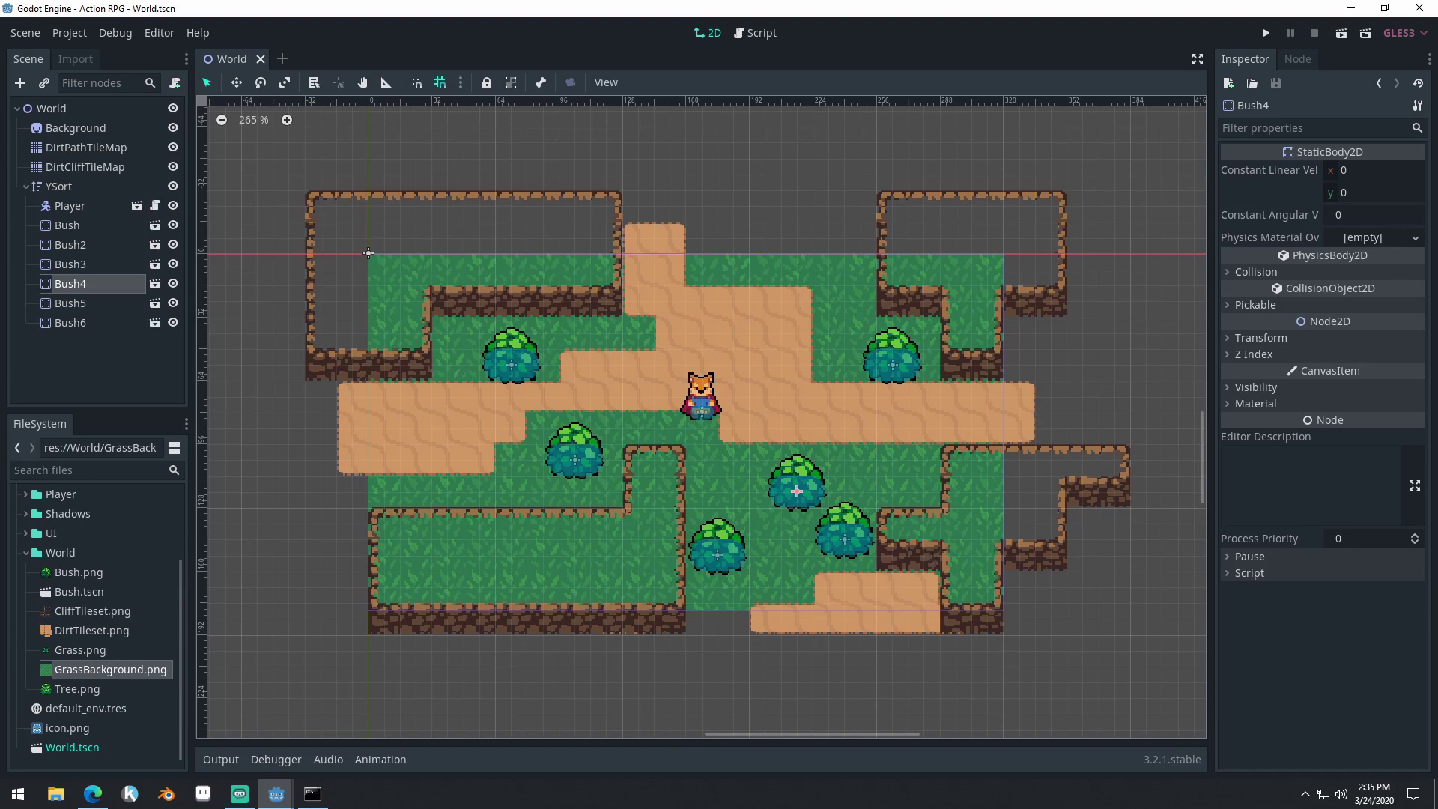
Paint and erase DirtPathTileMap tiles in the lower grass area, leaving the lower-left enclosure as grass
{"action": "left_click", "coordinate": [92, 145]}
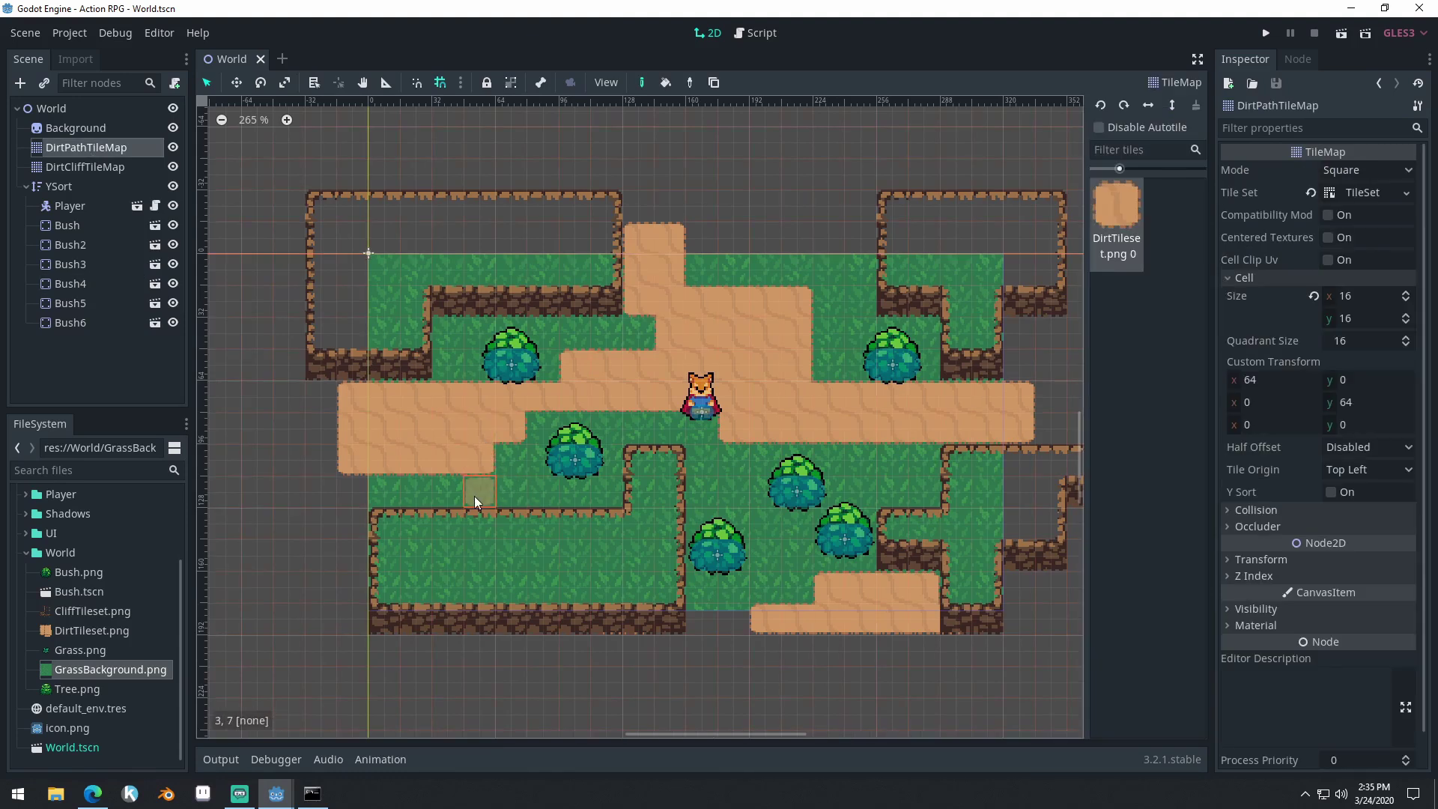
{"action": "left_click_drag", "start_coordinate": [474, 496], "coordinate": [456, 565]}
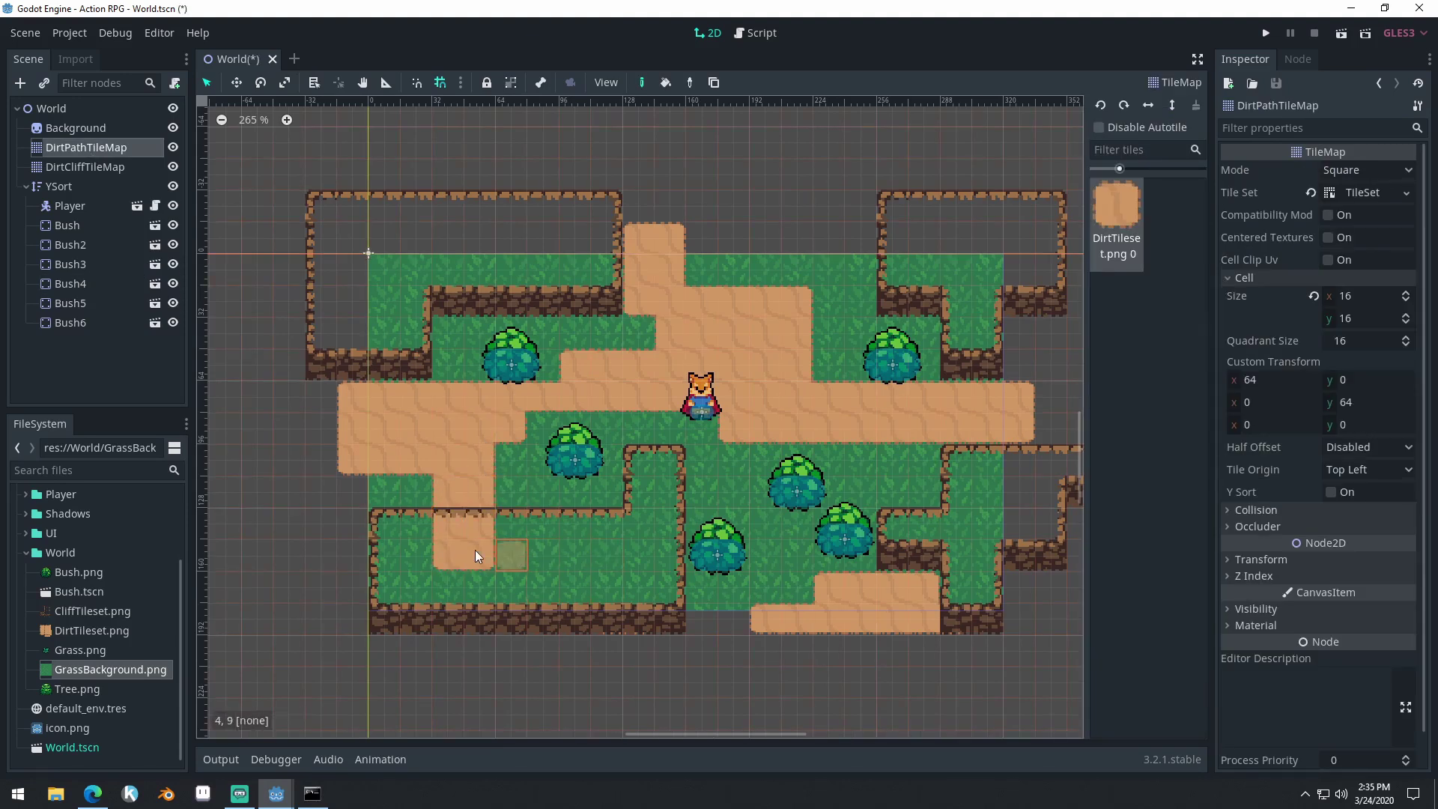
{"action": "mouse_move", "coordinate": [439, 564]}
{"action": "right_mouse_down"}
{"action": "mouse_move", "coordinate": [470, 529]}
{"action": "mouse_move", "coordinate": [430, 529]}
{"action": "mouse_move", "coordinate": [458, 559]}
{"action": "right_mouse_up"}
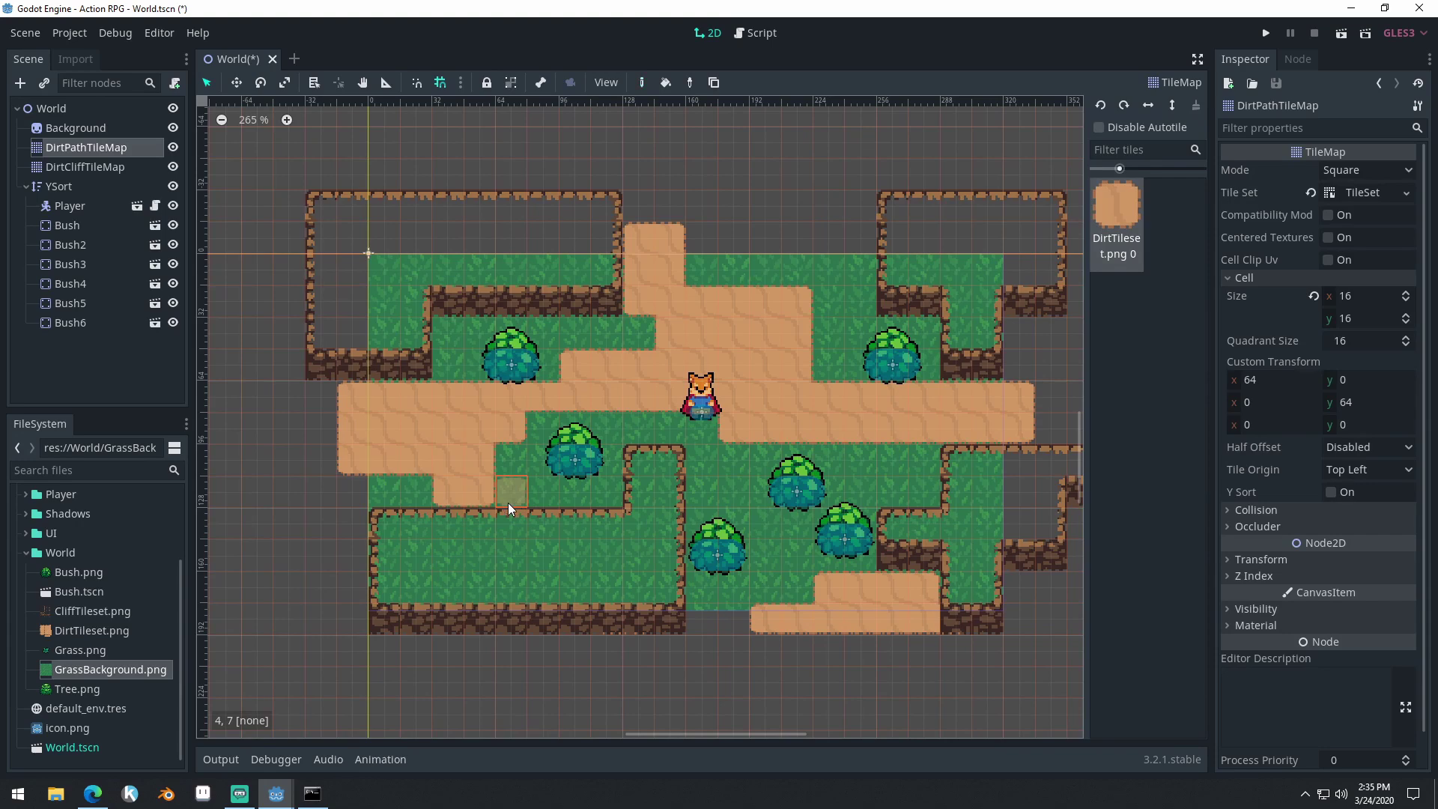
{"action": "mouse_move", "coordinate": [403, 537]}
{"action": "left_mouse_down"}
{"action": "mouse_move", "coordinate": [617, 541]}
{"action": "mouse_move", "coordinate": [423, 549]}
{"action": "mouse_move", "coordinate": [394, 568]}
{"action": "mouse_move", "coordinate": [409, 587]}
{"action": "mouse_move", "coordinate": [635, 589]}
{"action": "mouse_move", "coordinate": [646, 560]}
{"action": "mouse_move", "coordinate": [593, 539]}
{"action": "mouse_move", "coordinate": [668, 537]}
{"action": "mouse_move", "coordinate": [647, 484]}
{"action": "mouse_move", "coordinate": [649, 548]}
{"action": "left_mouse_up"}
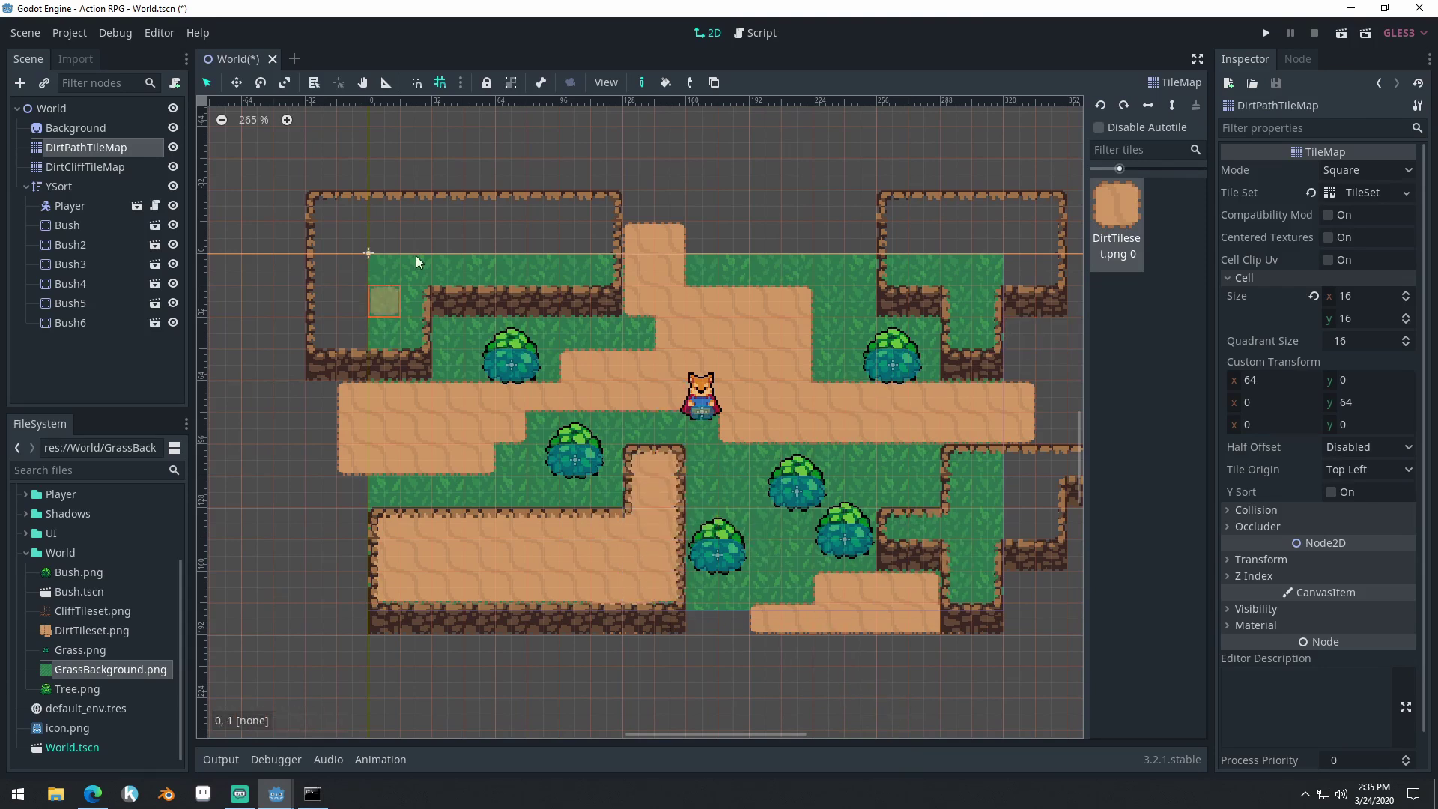
{"action": "mouse_move", "coordinate": [645, 478]}
{"action": "right_mouse_down"}
{"action": "mouse_move", "coordinate": [643, 592]}
{"action": "mouse_move", "coordinate": [668, 590]}
{"action": "mouse_move", "coordinate": [511, 546]}
{"action": "mouse_move", "coordinate": [379, 536]}
{"action": "mouse_move", "coordinate": [604, 588]}
{"action": "mouse_move", "coordinate": [511, 586]}
{"action": "right_mouse_up"}
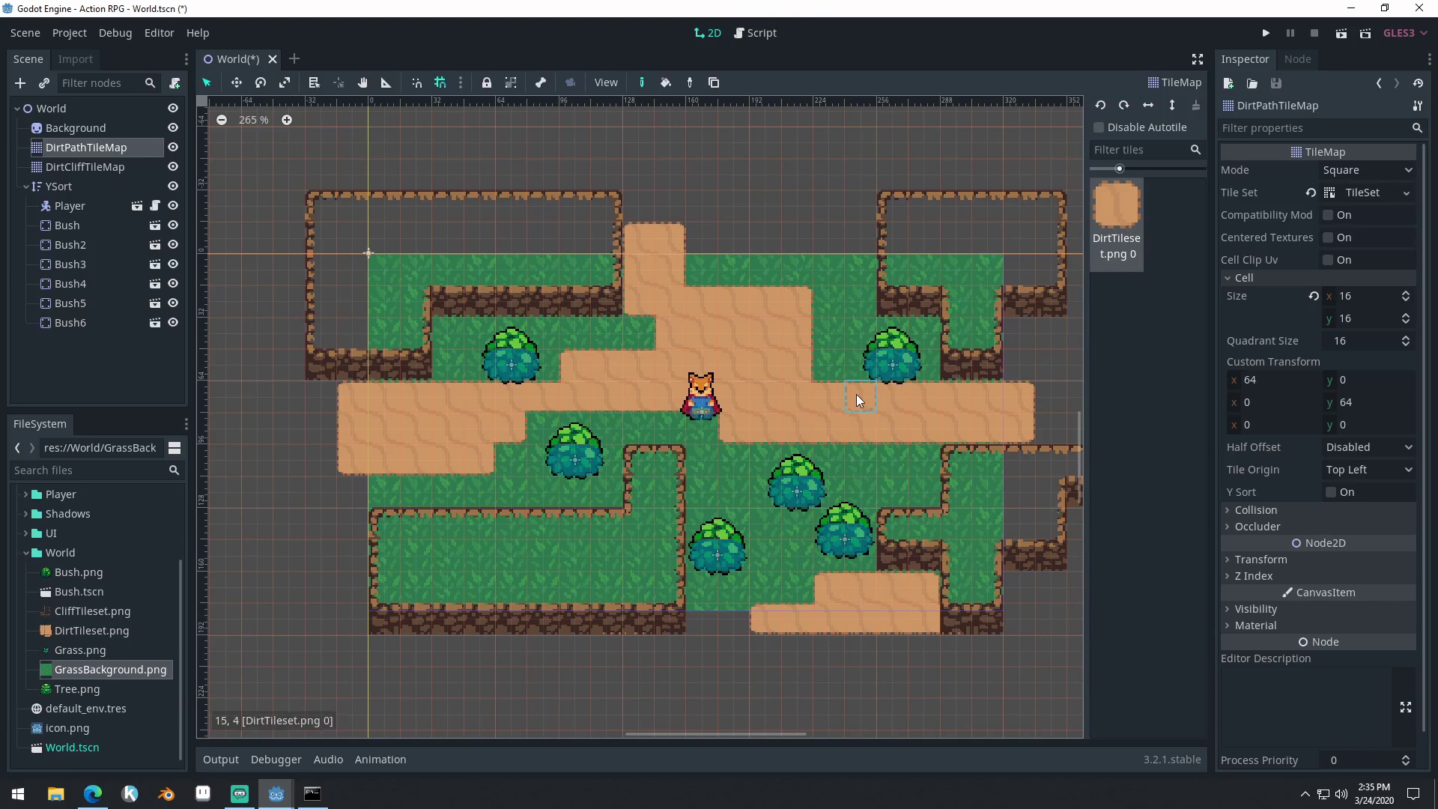
Play the game and walk the player with arrow keys along the paths, cliff edge and lower ledge
{"action": "left_click", "coordinate": [1266, 34]}
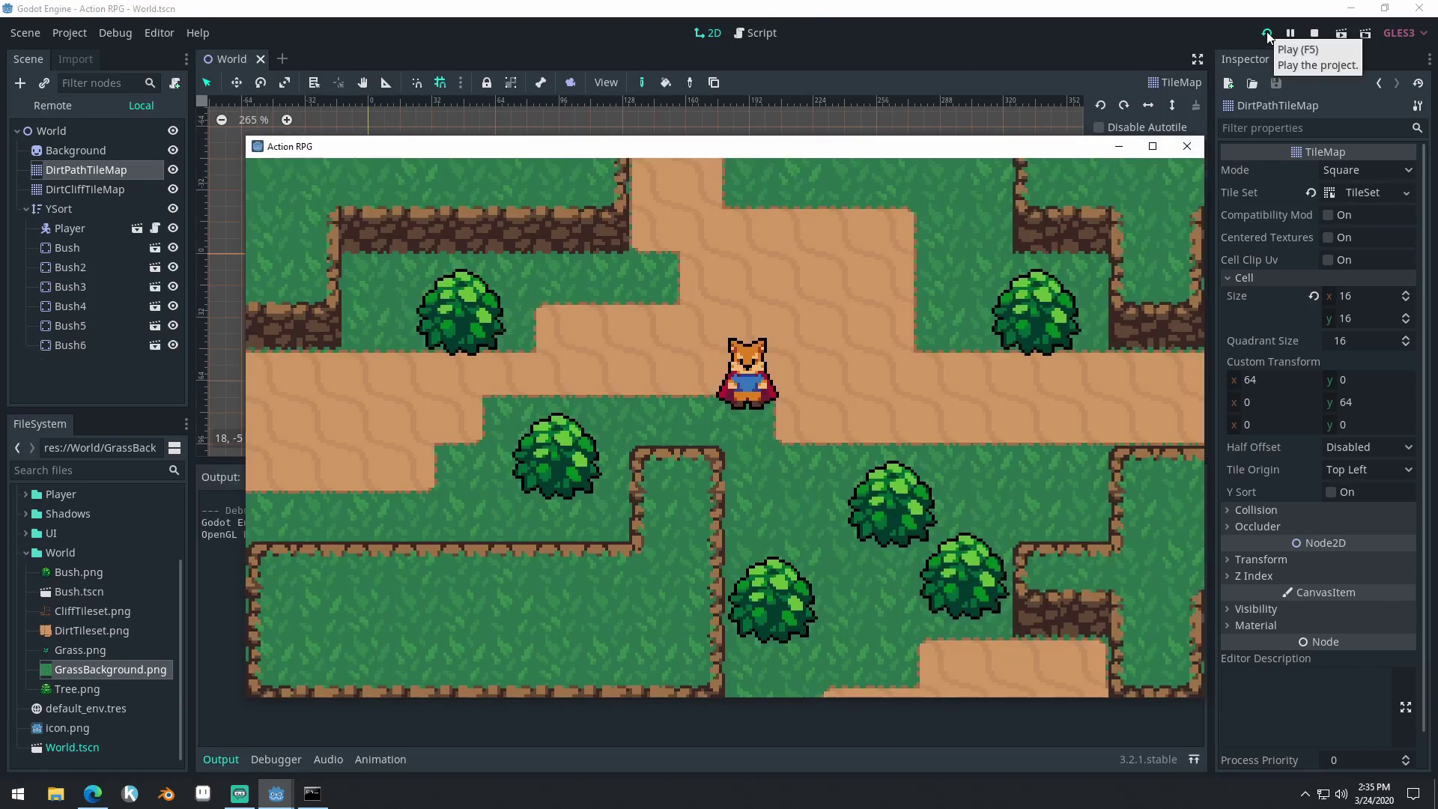
{"action": "key", "text": "Left"}
{"action": "key", "text": "Up"}
{"action": "key", "text": "Left"}
{"action": "key", "text": "Left"}
{"action": "key", "text": "Up"}
{"action": "key", "text": "Down"}
{"action": "key", "text": "Up"}
{"action": "key", "text": "Down"}
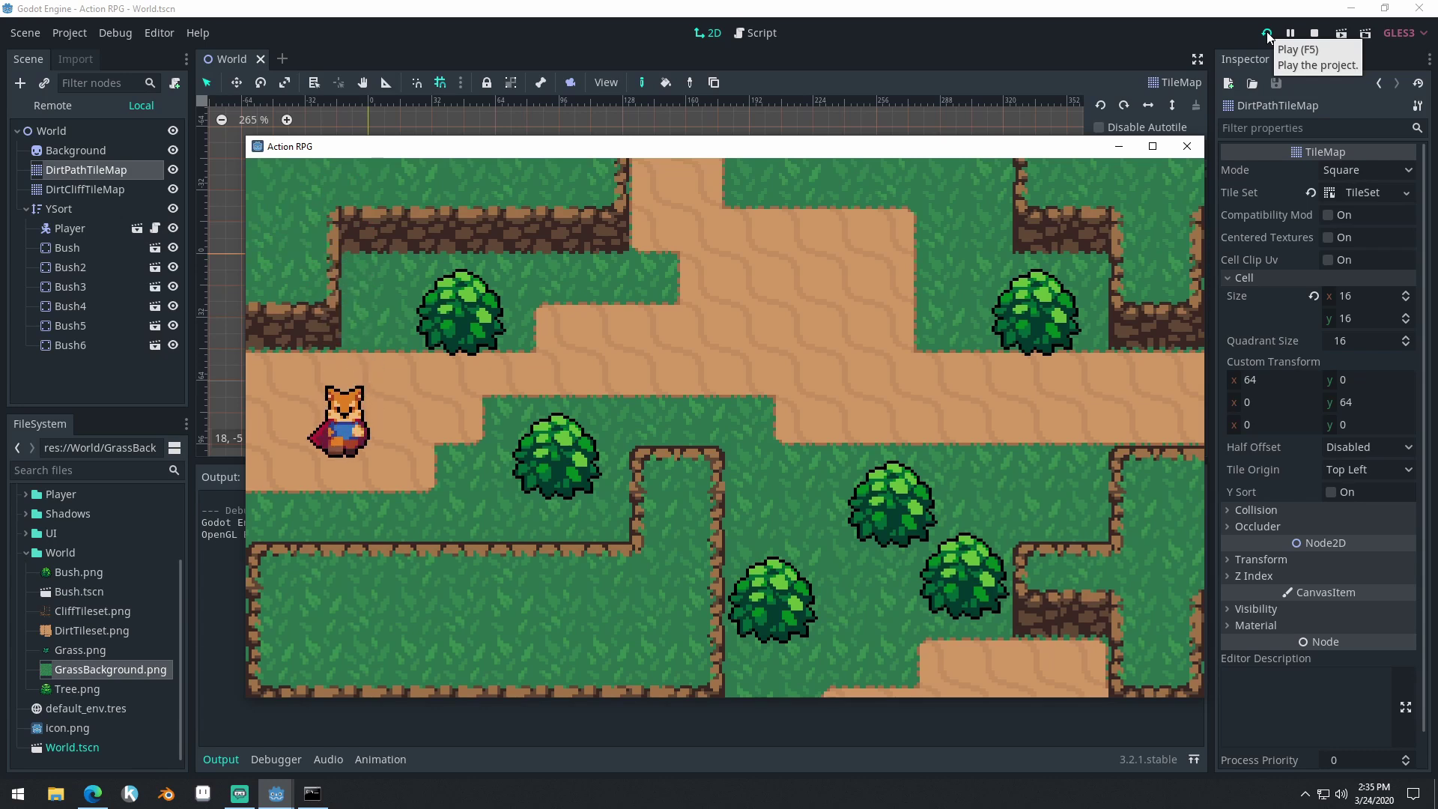
{"action": "key", "text": "Right"}
{"action": "key", "text": "Right"}
{"action": "key", "text": "Down"}
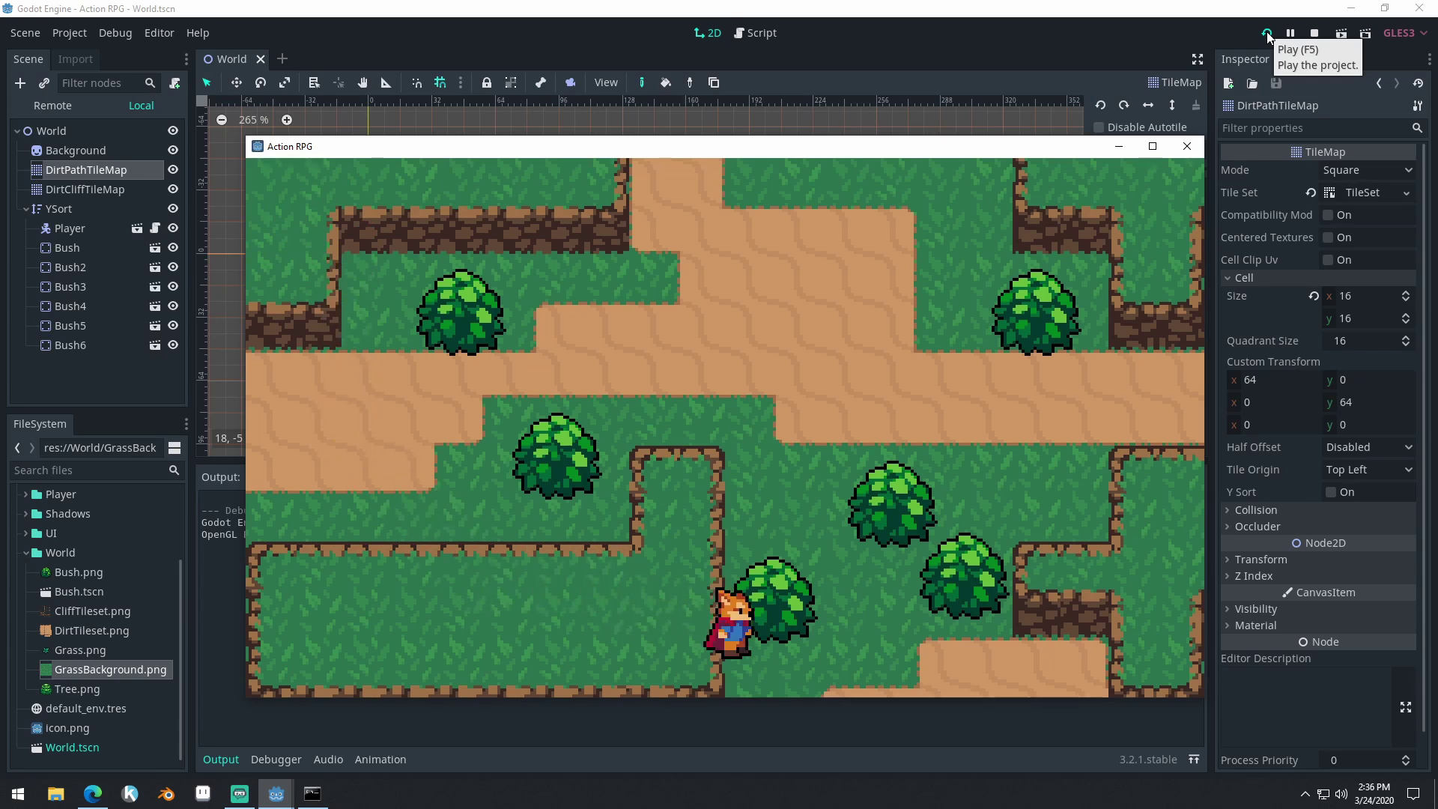
{"action": "key", "text": "Left"}
{"action": "key", "text": "Up"}
{"action": "key", "text": "Right"}
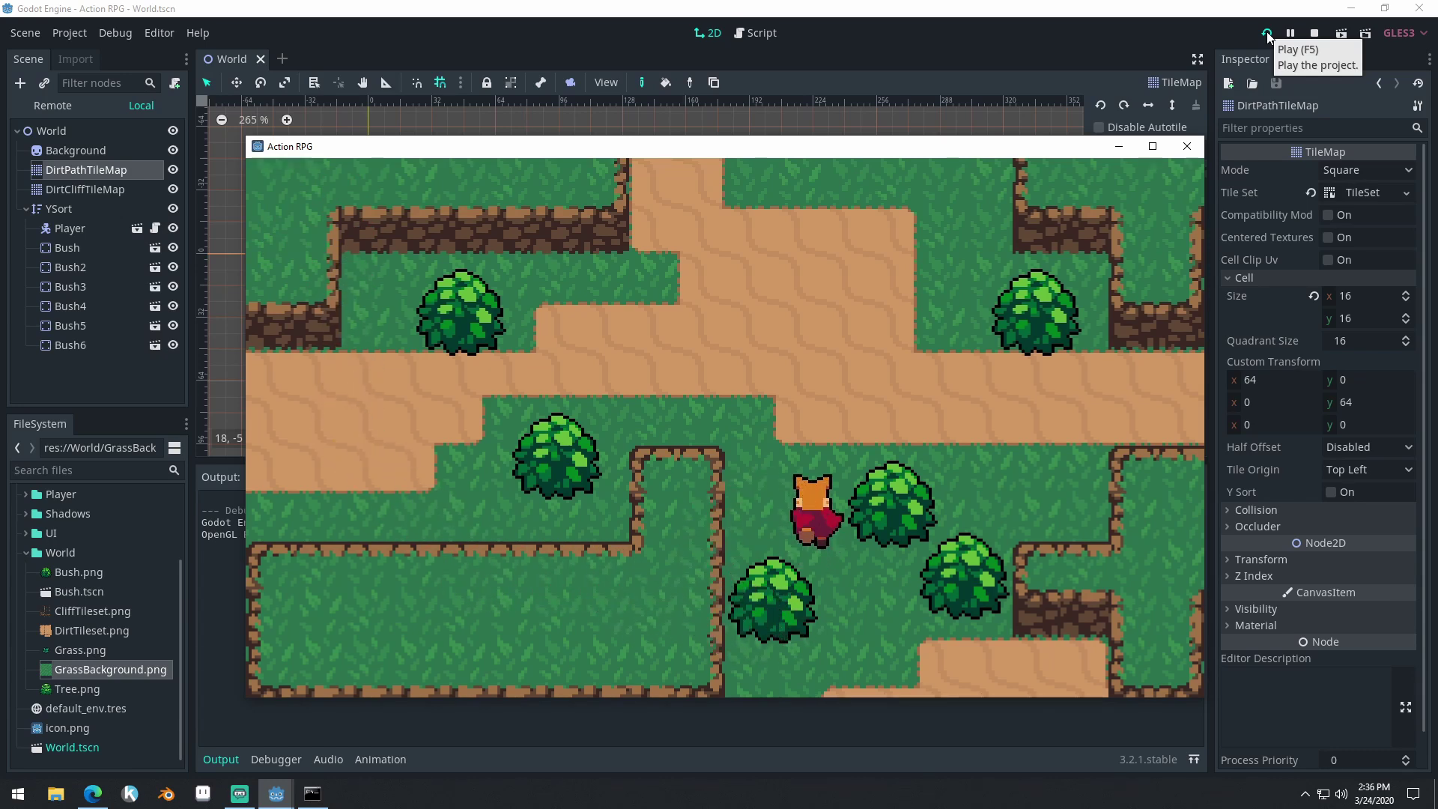
{"action": "key", "text": "Up"}
Stop the game, open DirtCliffTileMap's TileSet in the Inspector and select the cliff autotile
{"action": "left_click", "coordinate": [1187, 146]}
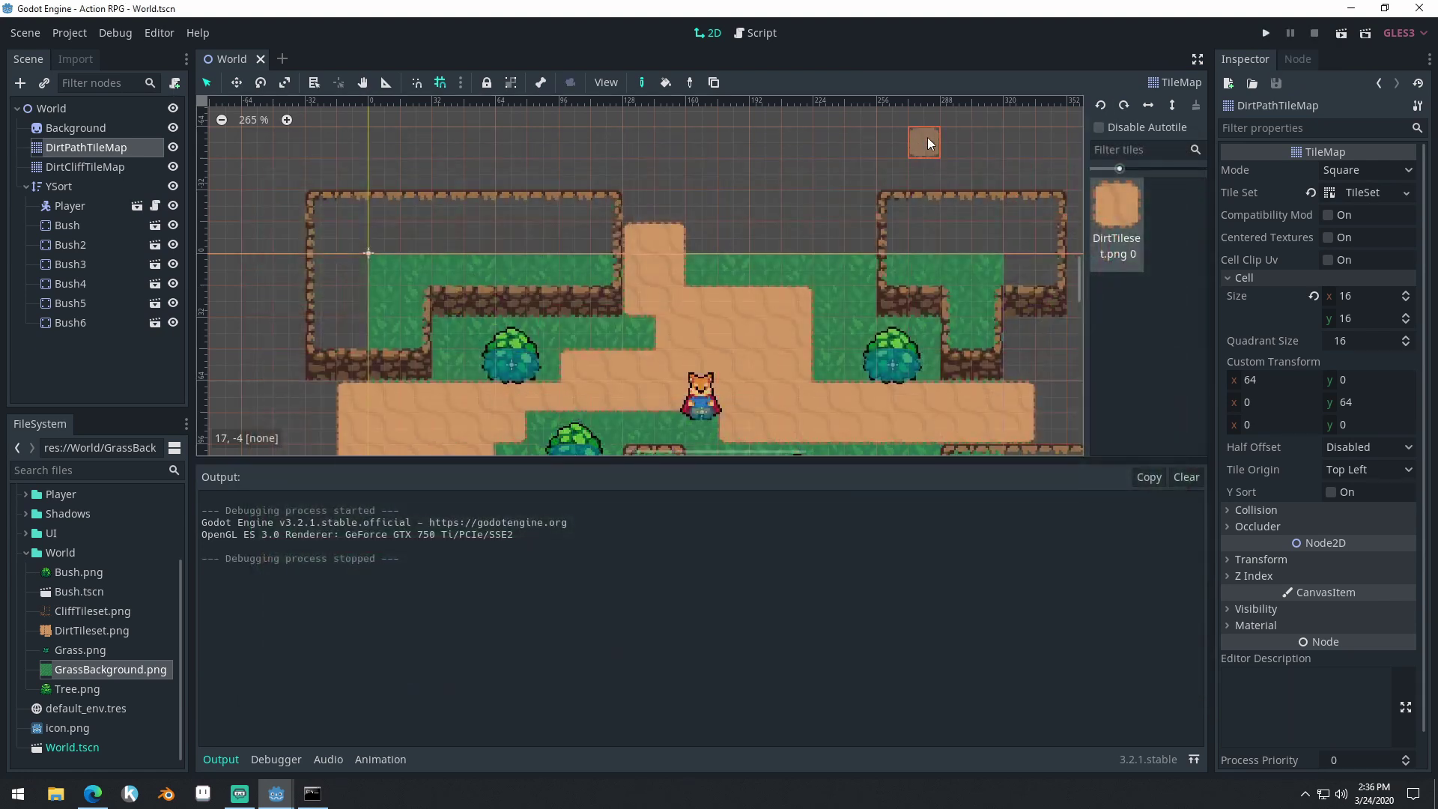
{"action": "left_click", "coordinate": [104, 167]}
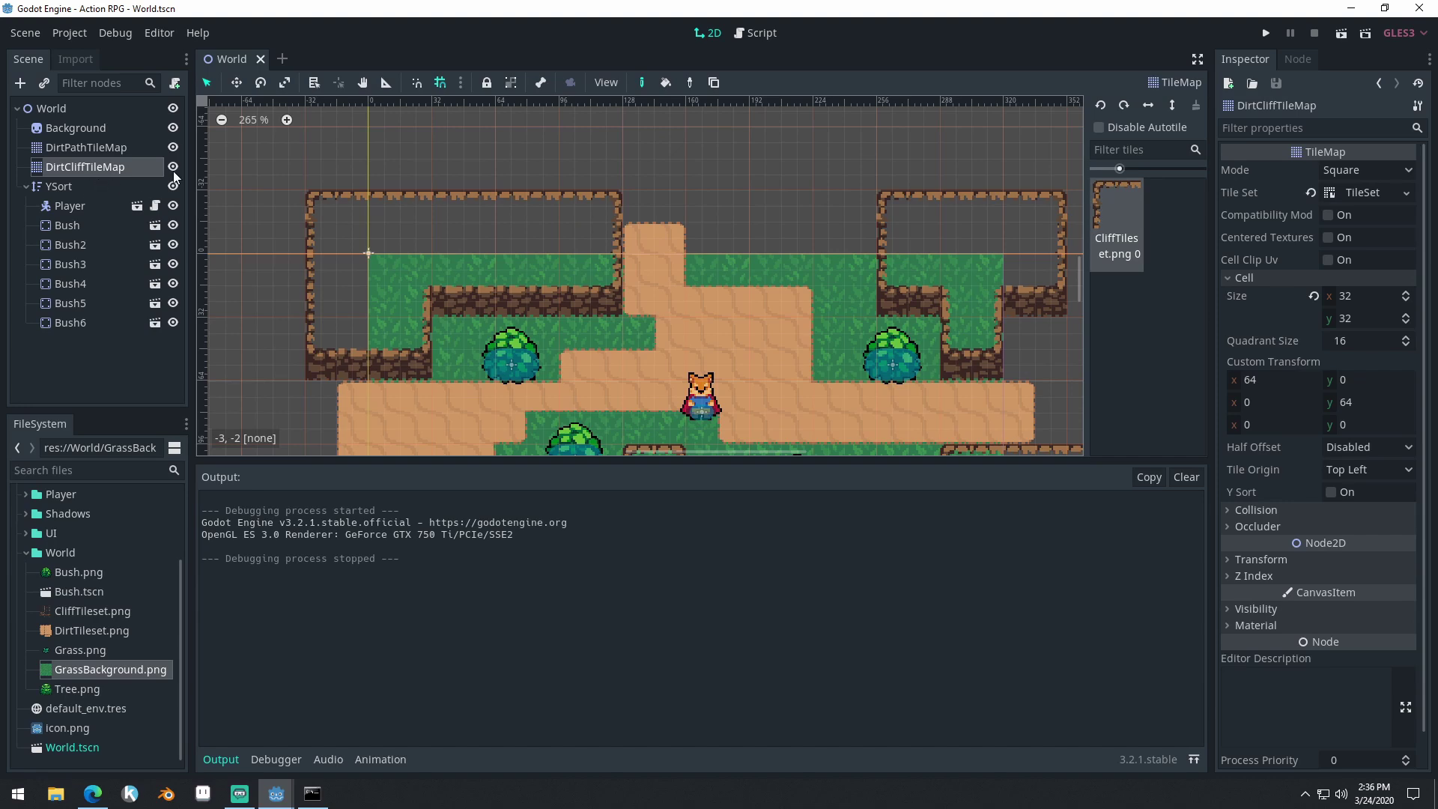
{"action": "left_click", "coordinate": [1355, 192]}
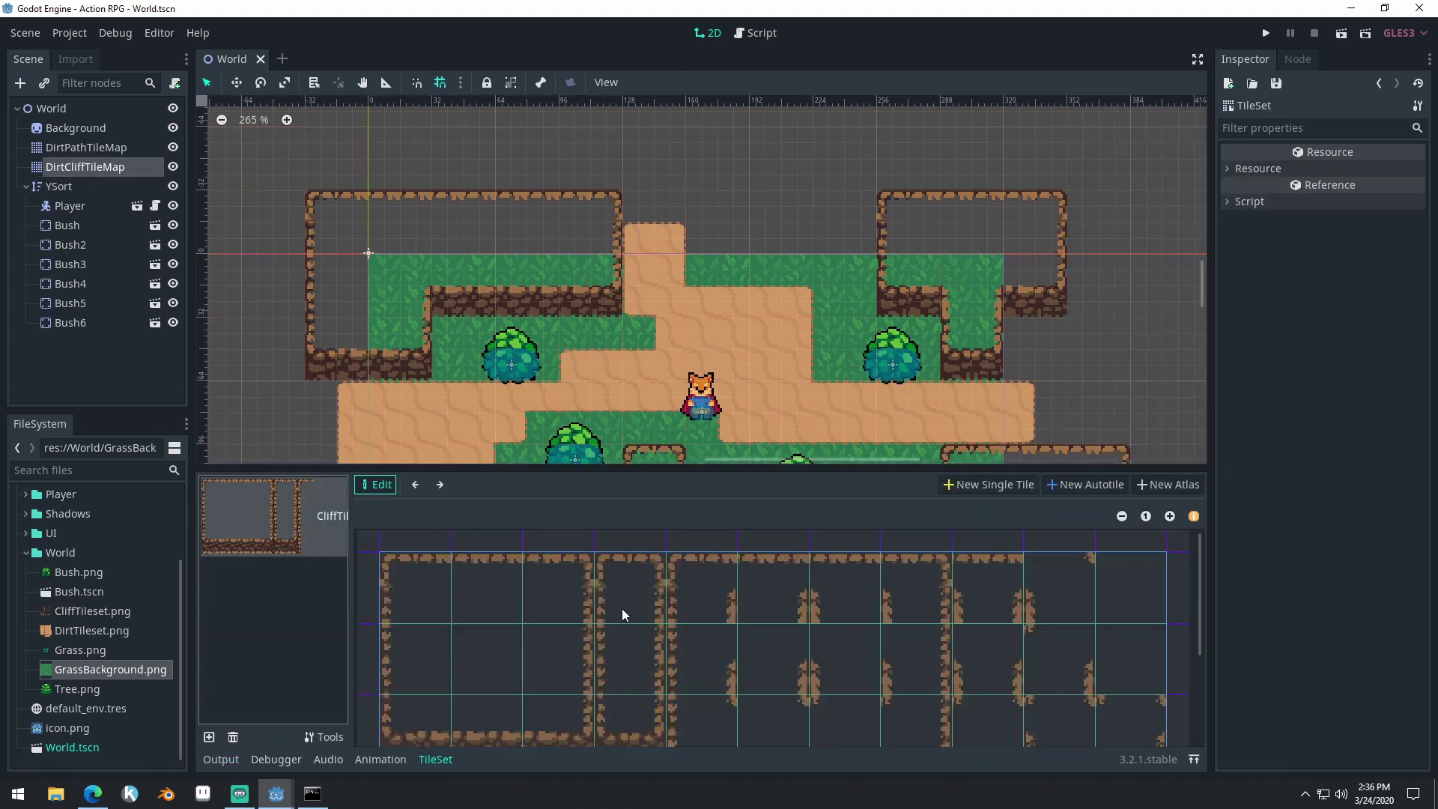
{"action": "left_click", "coordinate": [625, 616]}
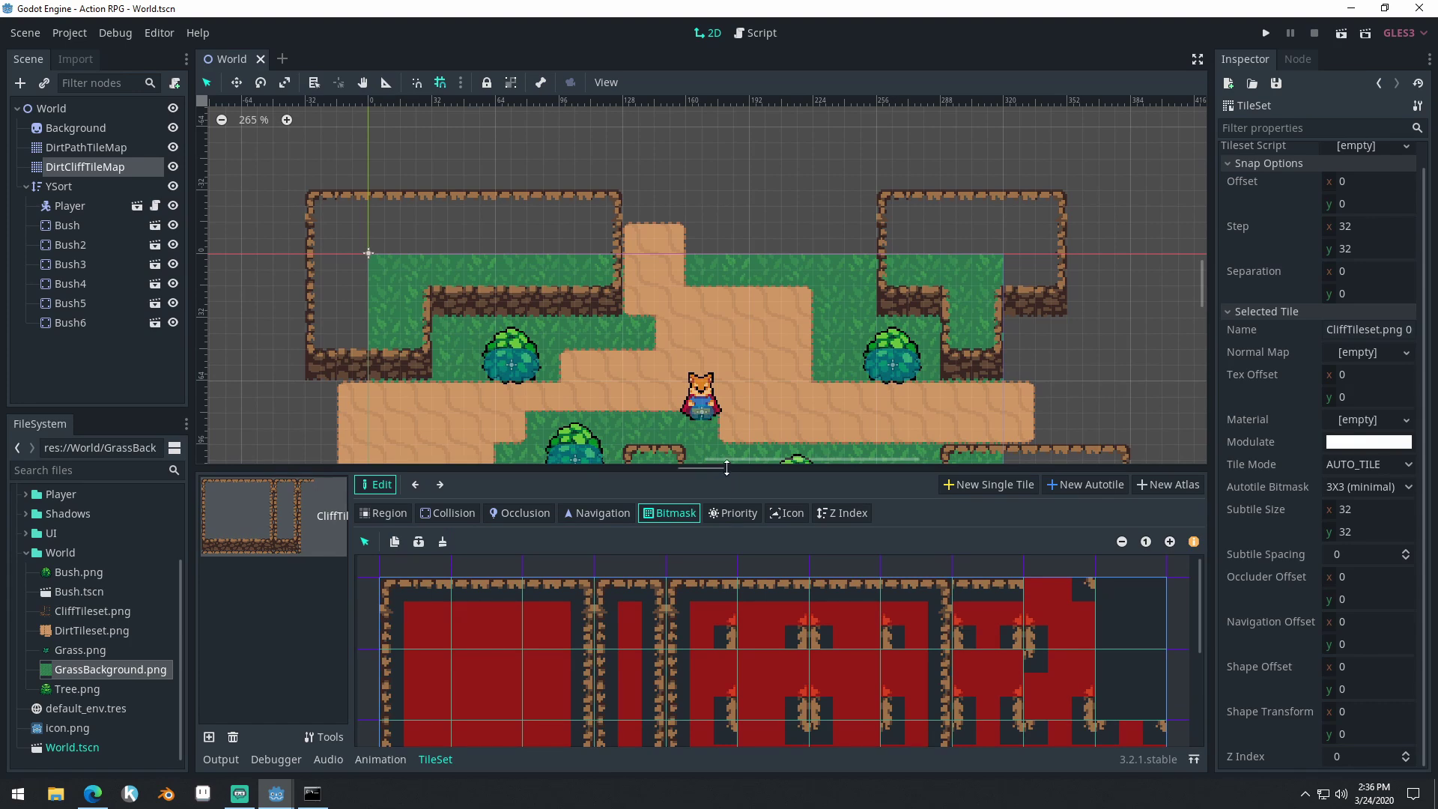
Enlarge the tileset editing panel and switch to the Collision tab
{"action": "left_click_drag", "start_coordinate": [726, 472], "coordinate": [724, 408]}
{"action": "middle_click_drag", "start_coordinate": [723, 352], "coordinate": [771, 194]}
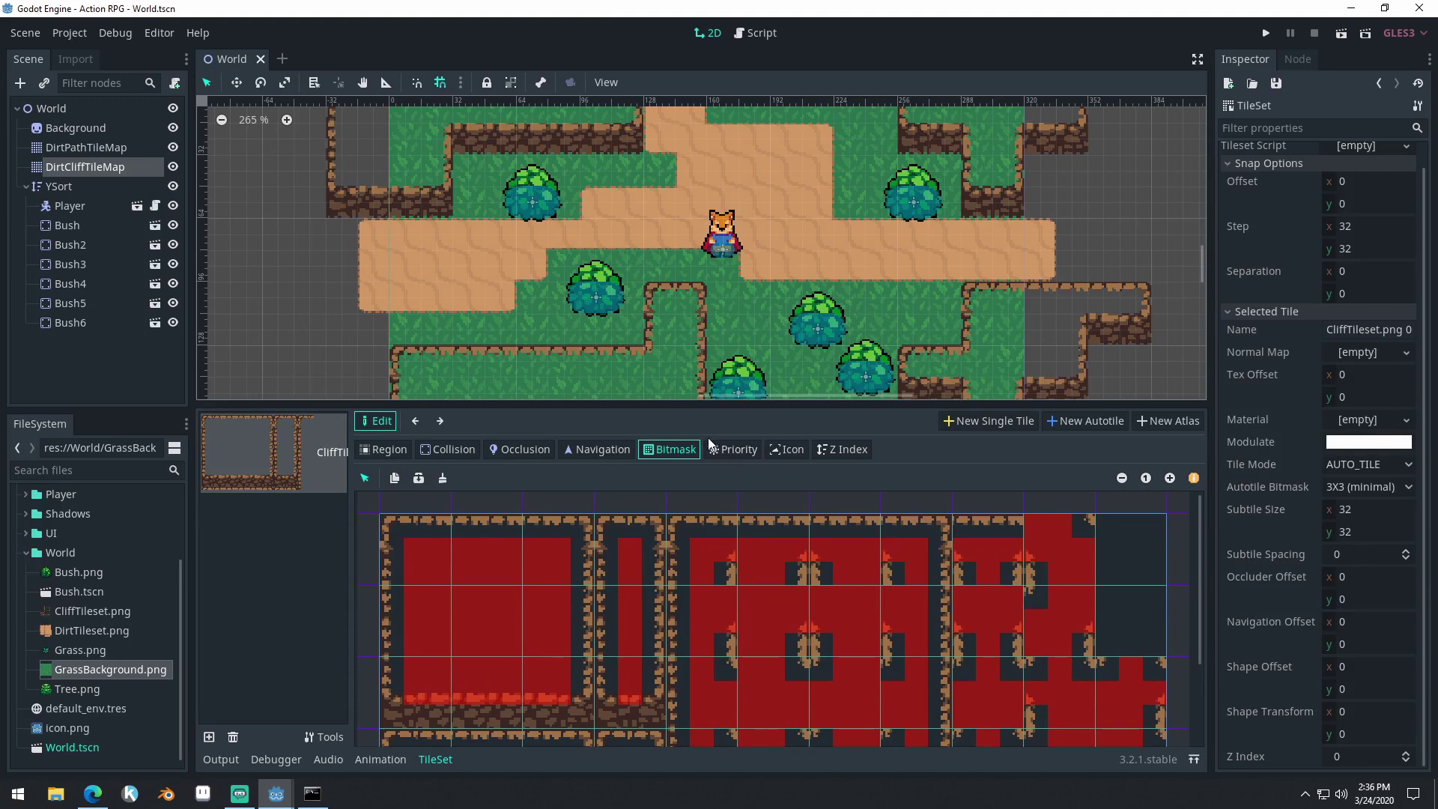
{"action": "left_click", "coordinate": [447, 454]}
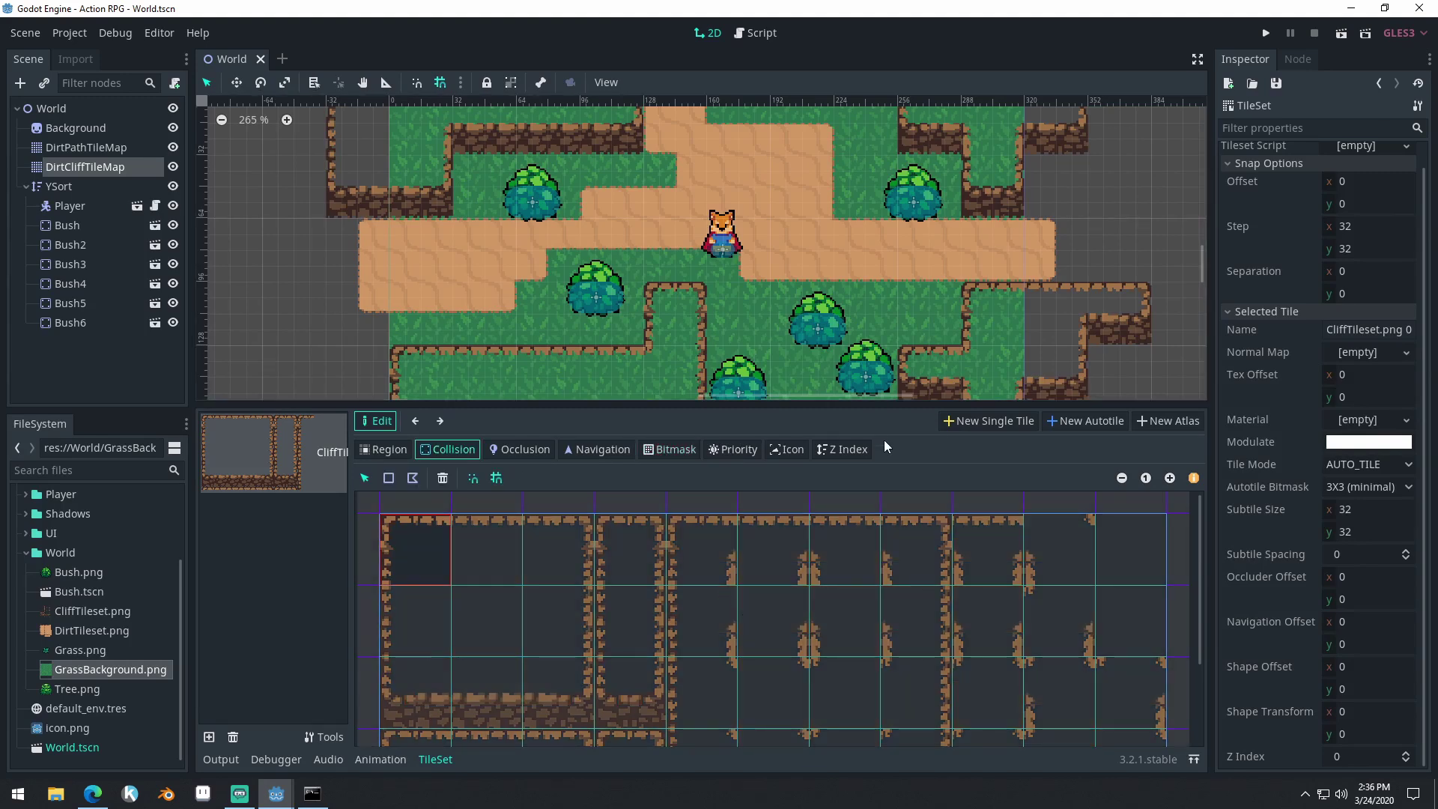
{"action": "left_click_drag", "start_coordinate": [856, 405], "coordinate": [832, 228]}
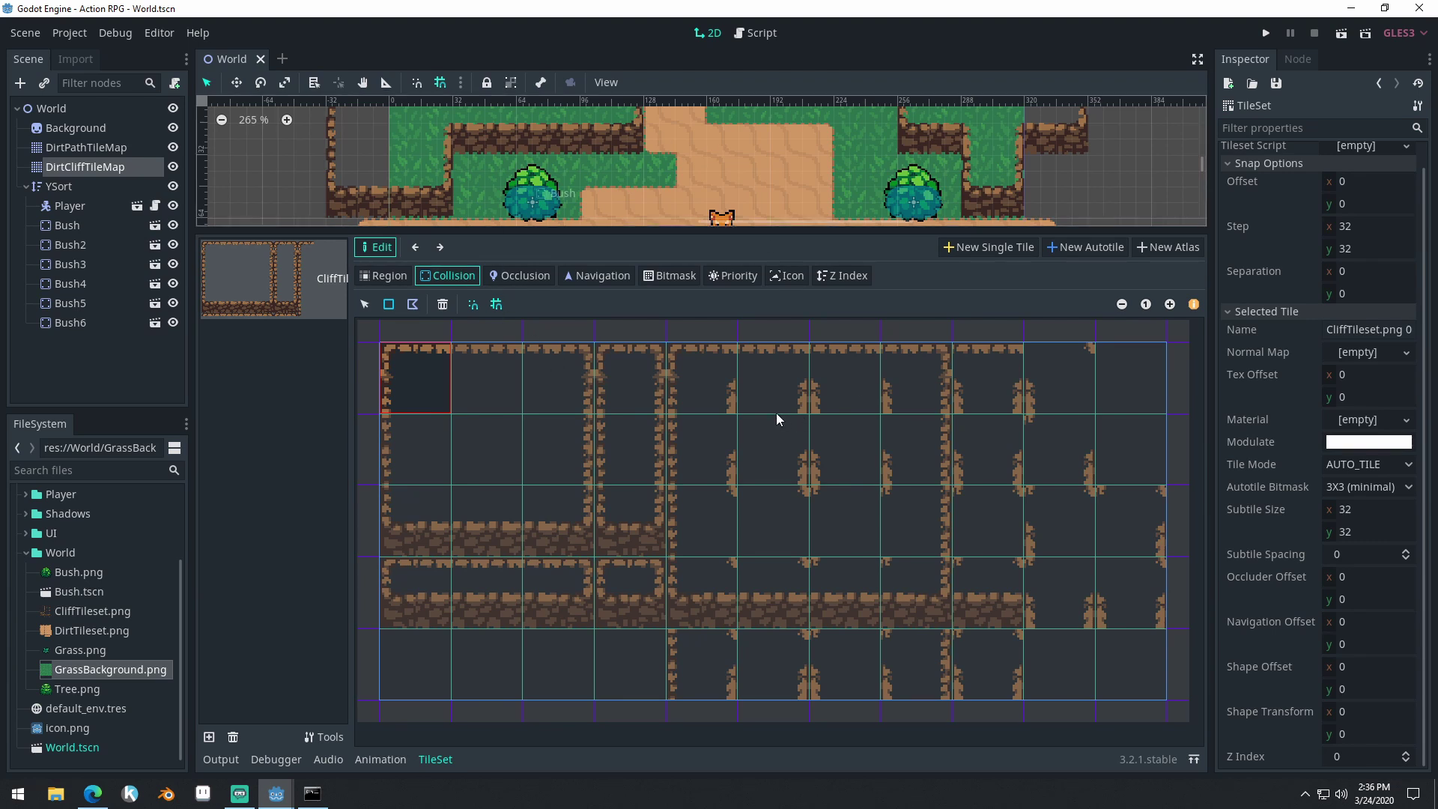
Add full collision rectangles to the first two cliff subtiles in the top row
{"action": "left_click", "coordinate": [390, 304]}
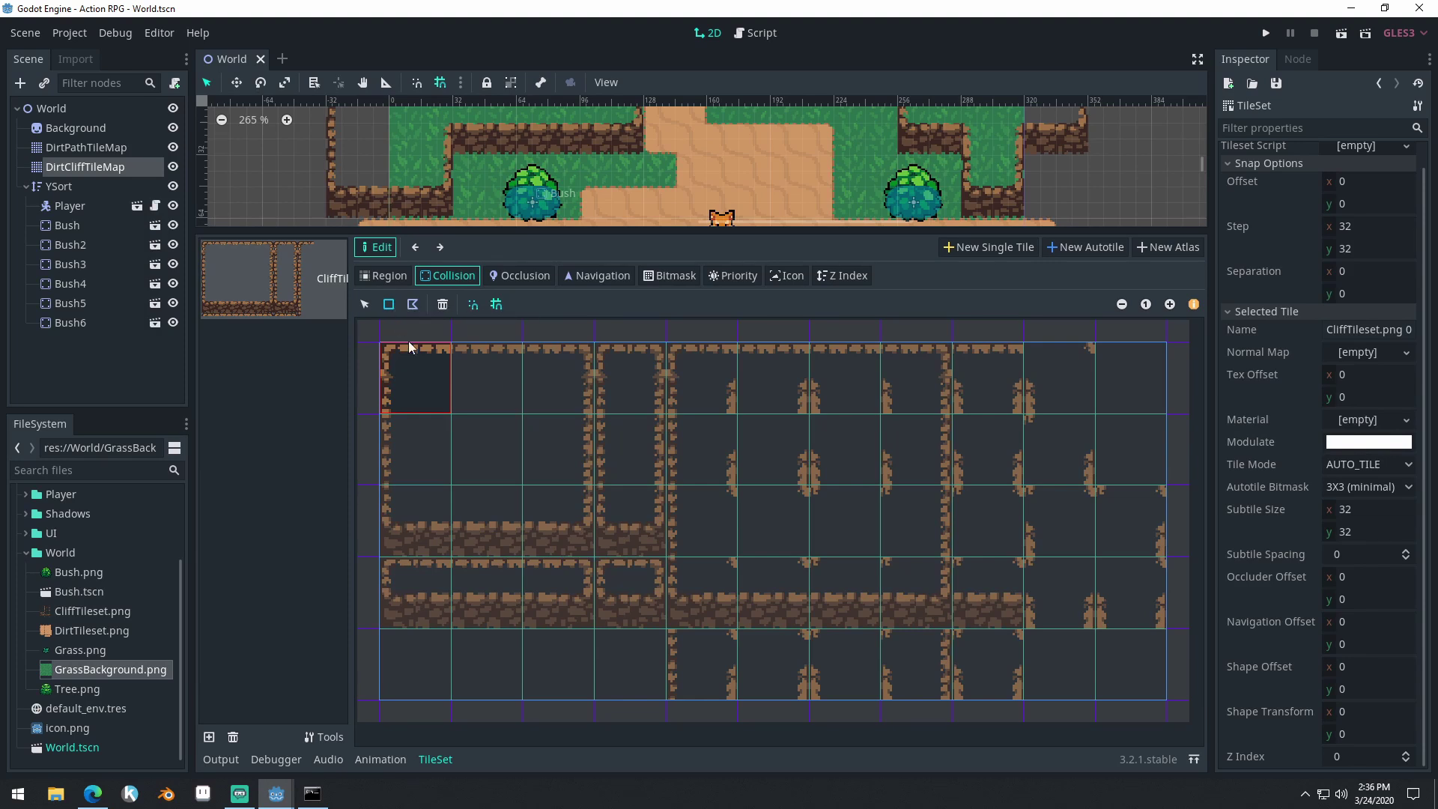
{"action": "left_click", "coordinate": [427, 388]}
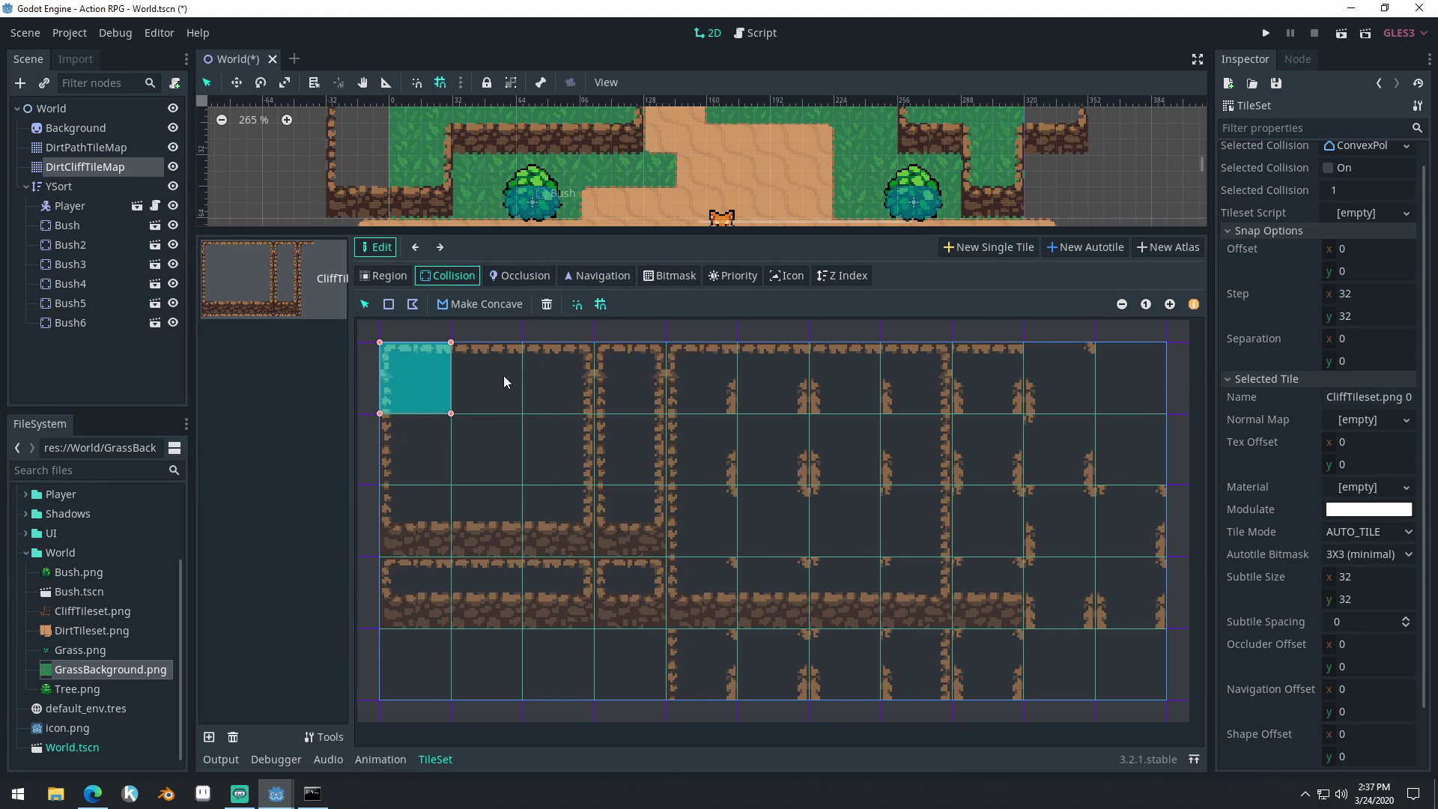
{"action": "left_click", "coordinate": [488, 390]}
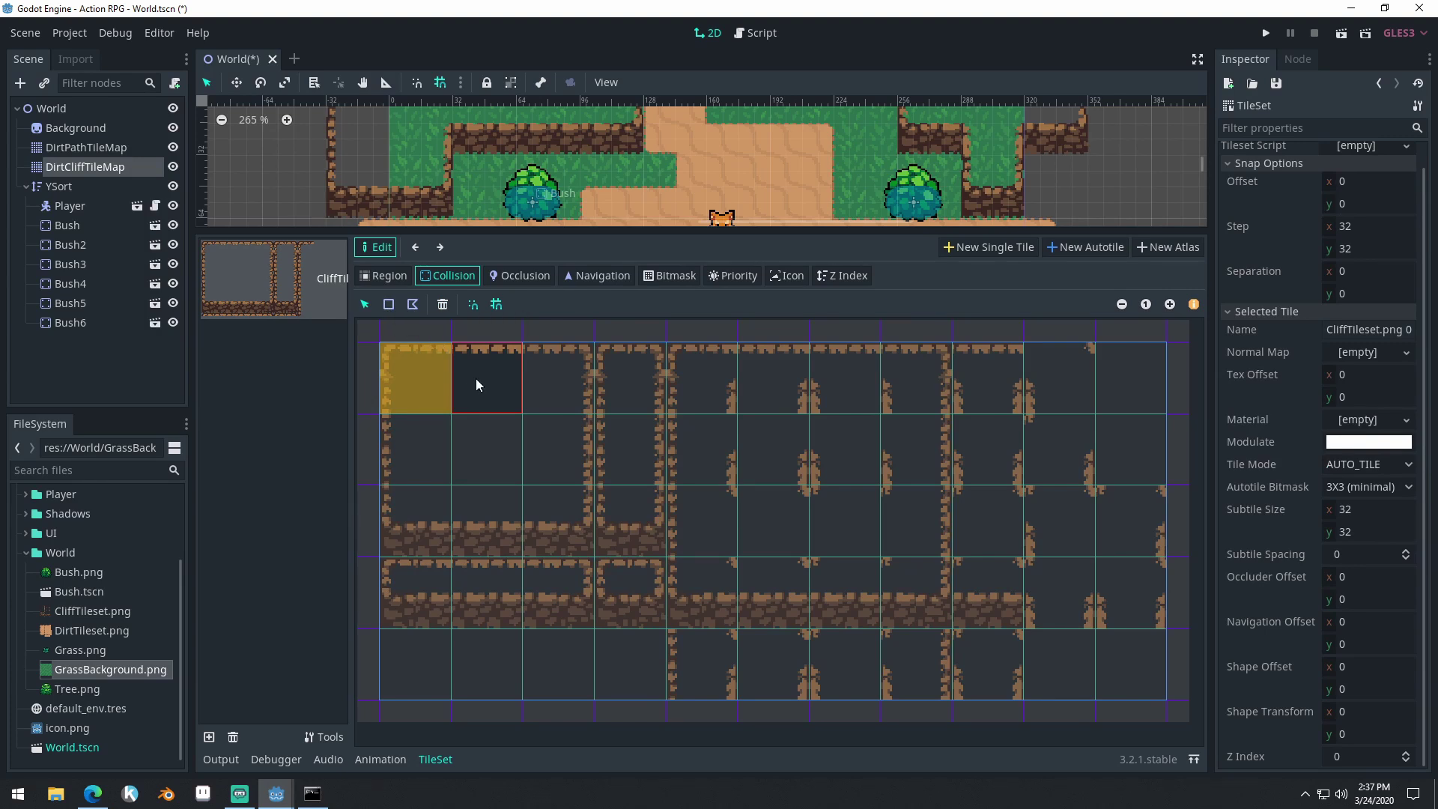
{"action": "left_click", "coordinate": [390, 305]}
{"action": "left_click", "coordinate": [492, 371]}
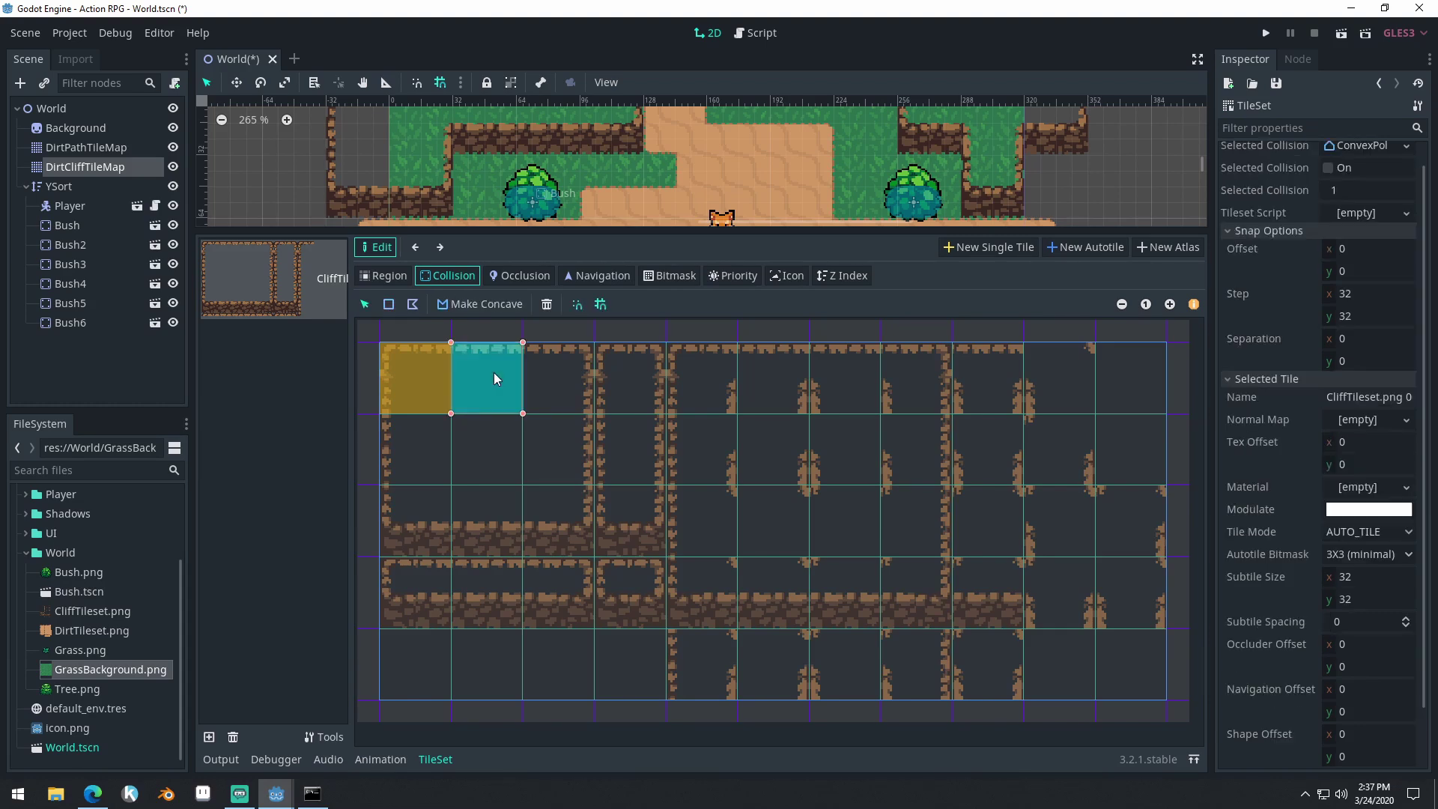
Add collision rectangles to the third top-row subtile and the subtile below the top-left one
{"action": "left_click", "coordinate": [573, 368]}
{"action": "left_click", "coordinate": [389, 304]}
{"action": "left_click", "coordinate": [557, 374]}
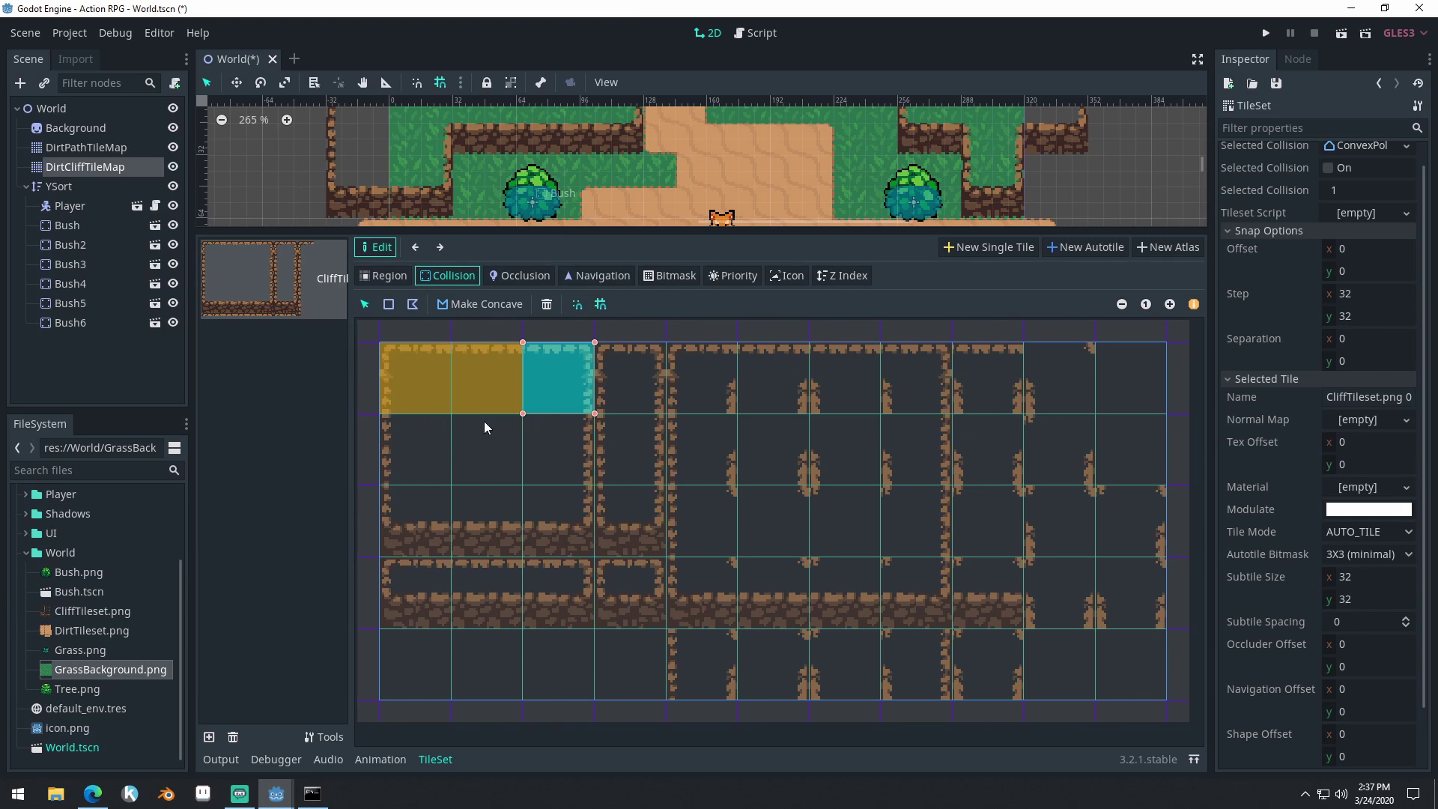
{"action": "left_click", "coordinate": [418, 460]}
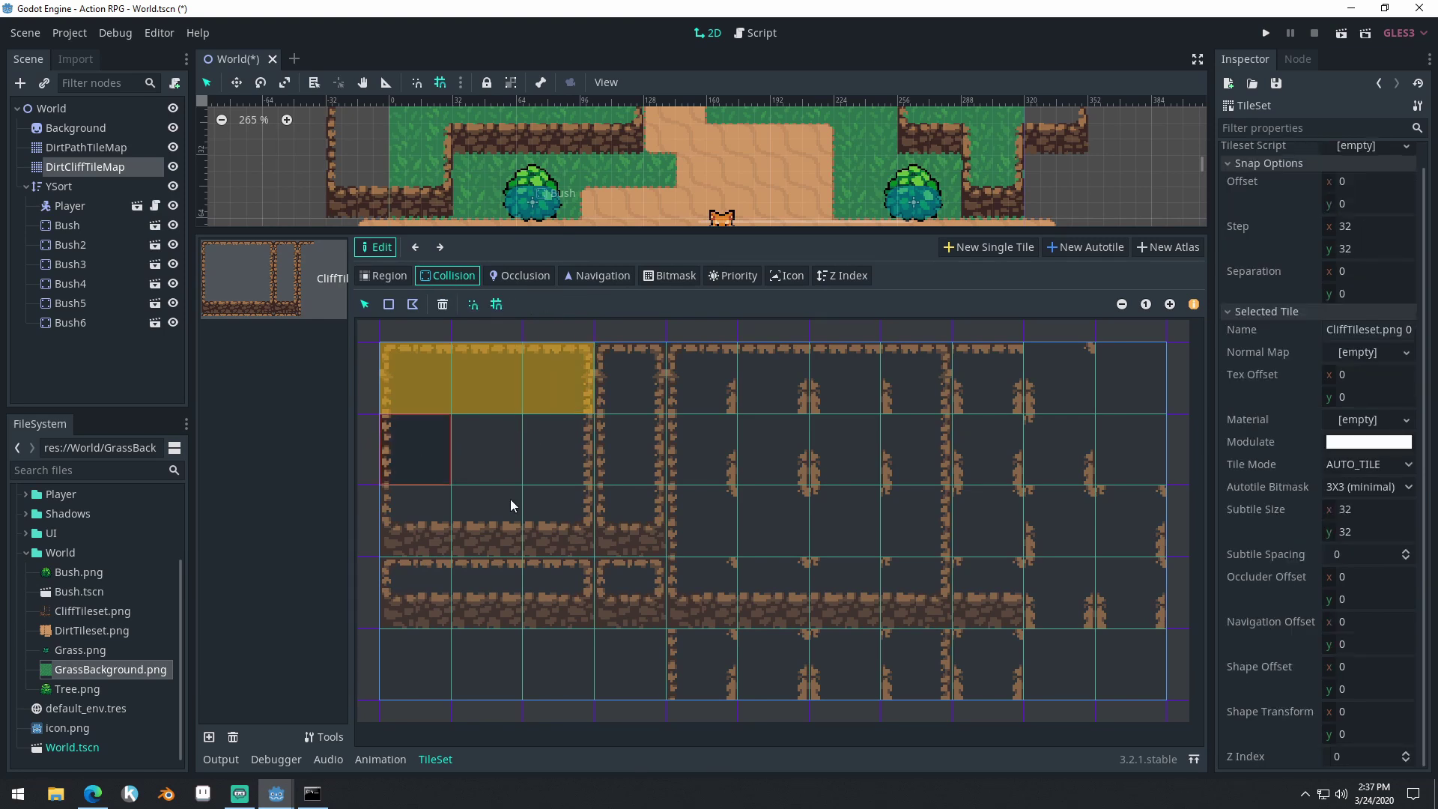
{"action": "left_click", "coordinate": [389, 305]}
{"action": "left_click", "coordinate": [416, 449]}
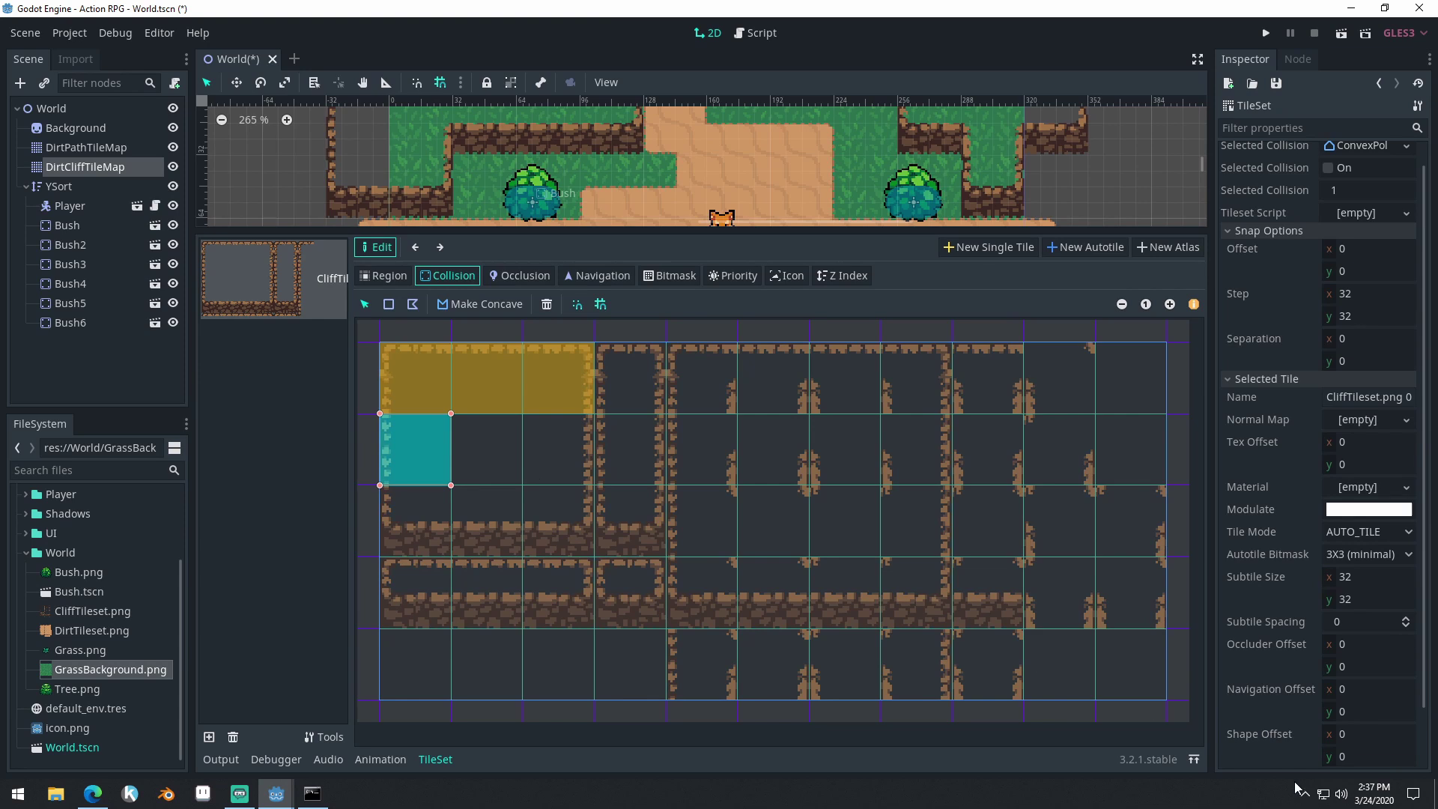
Give the right-edge cliff subtiles full-square collision shapes with the rectangle tool
{"action": "left_click", "coordinate": [1139, 514]}
{"action": "left_click", "coordinate": [388, 304]}
{"action": "left_click", "coordinate": [1133, 594]}
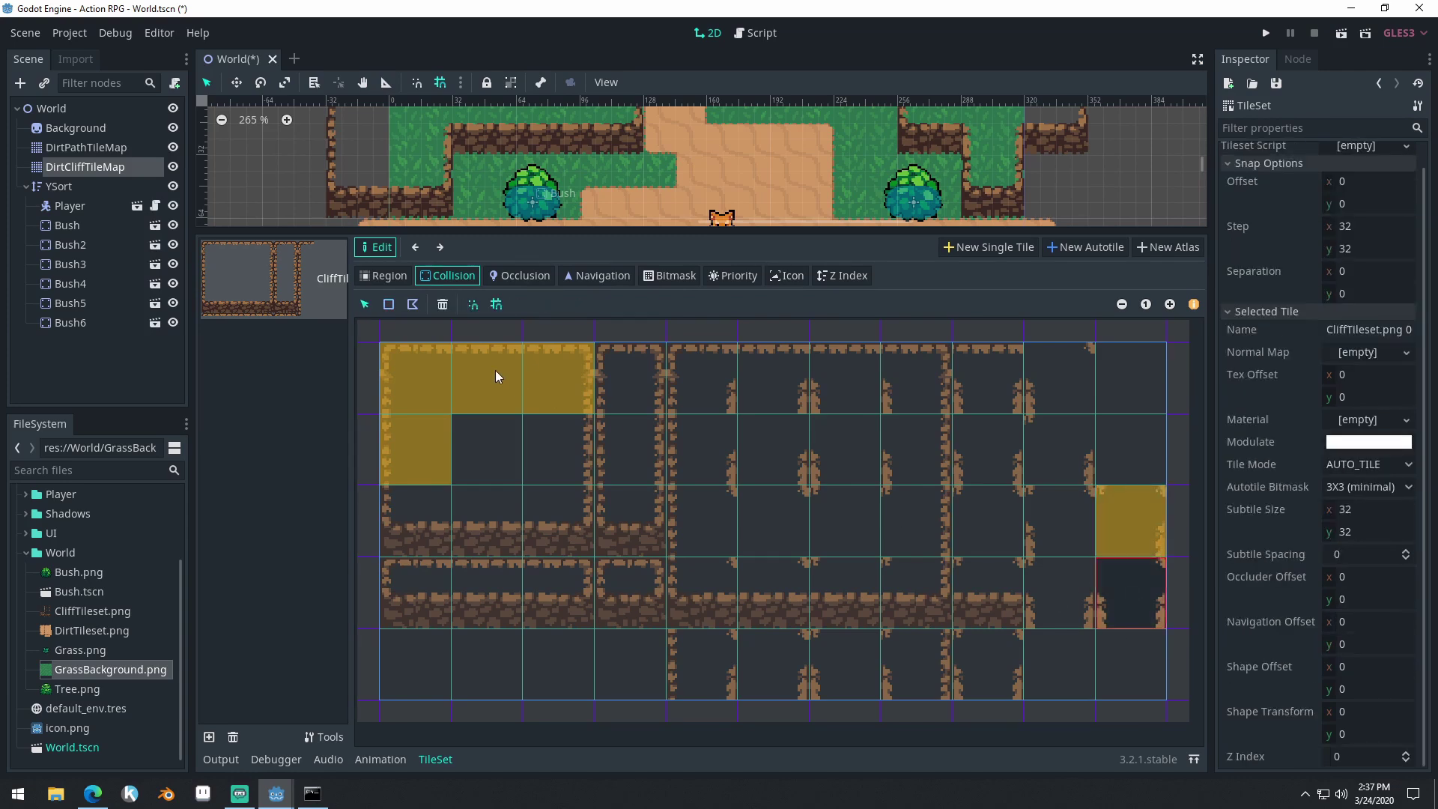
{"action": "left_click", "coordinate": [1066, 385]}
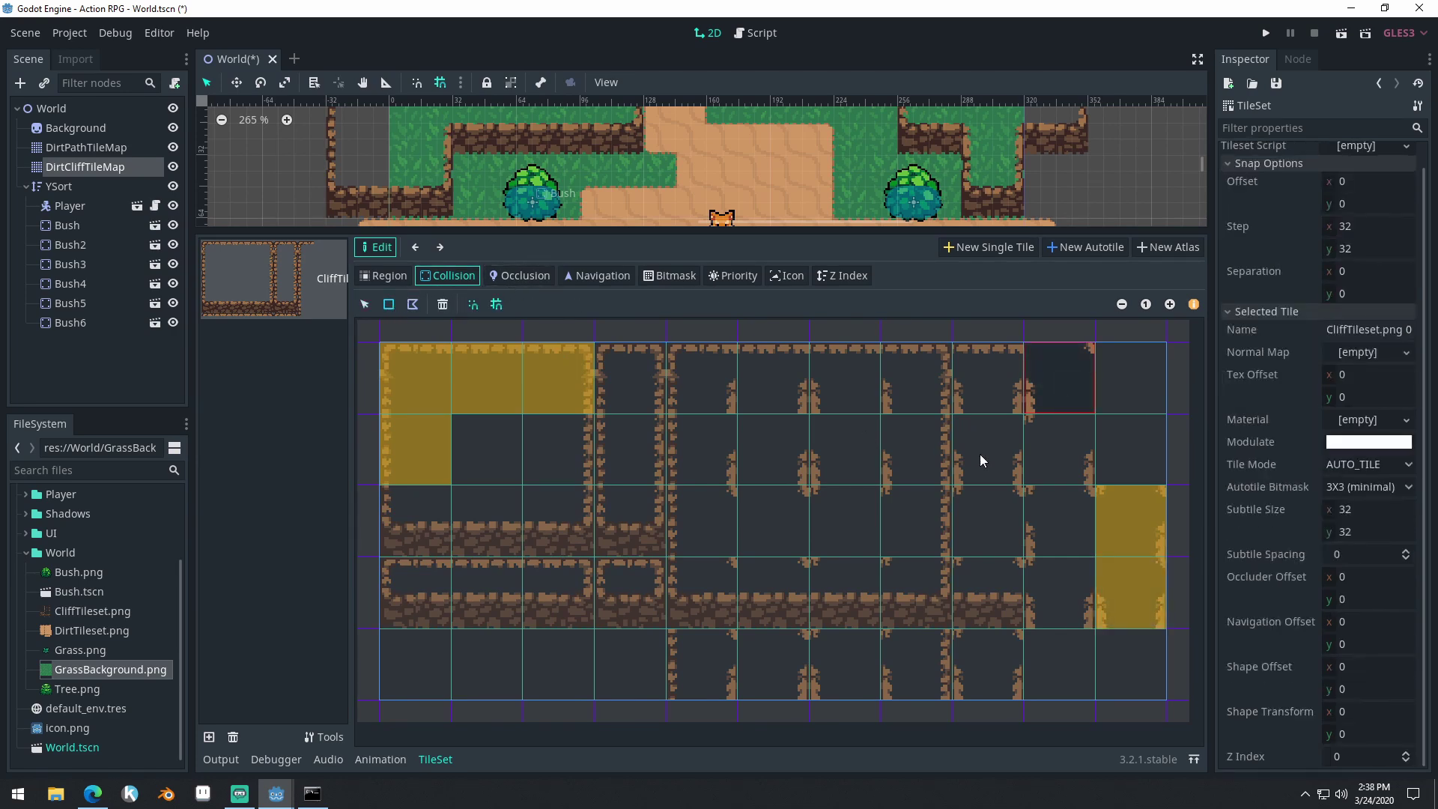
{"action": "left_click", "coordinate": [1086, 453]}
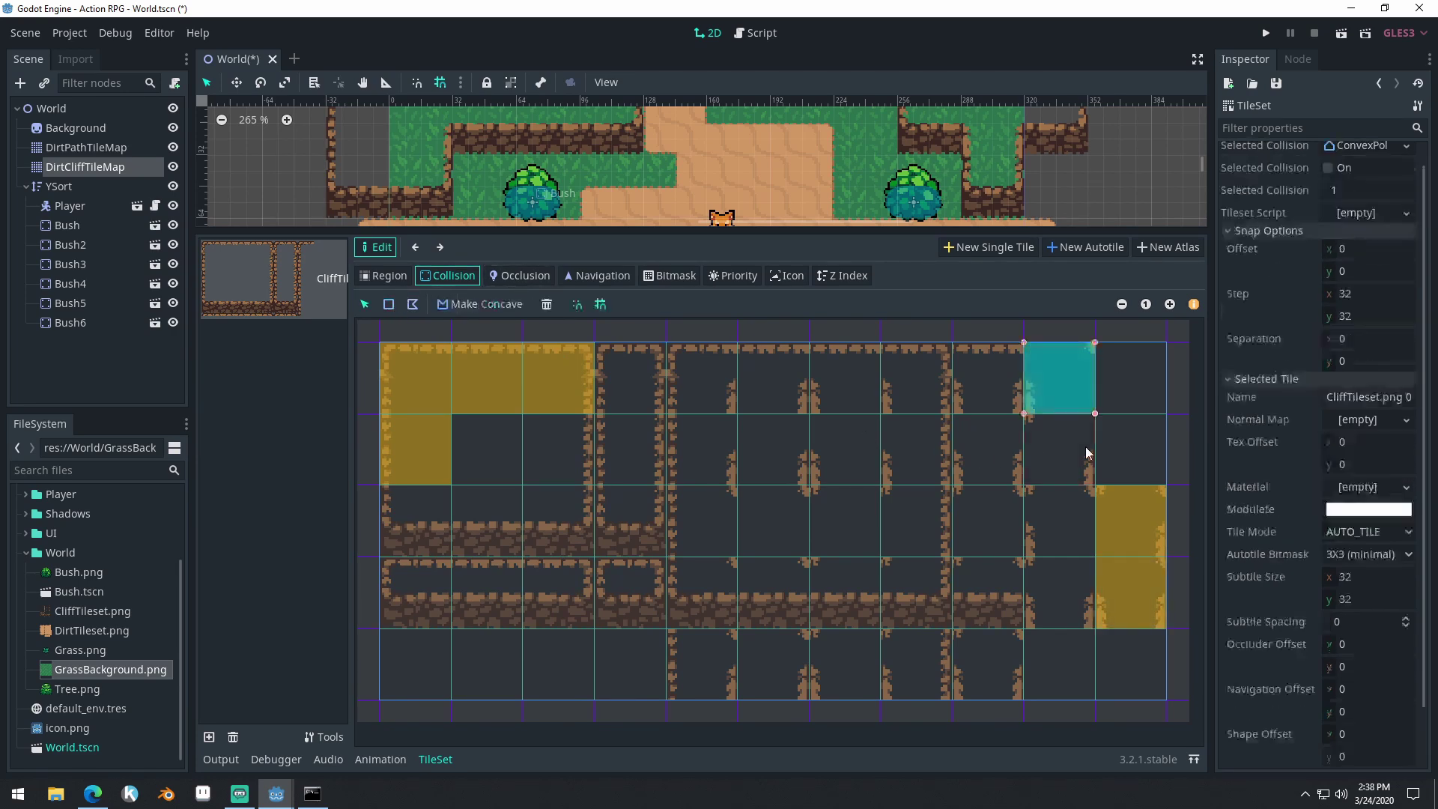
{"action": "left_click", "coordinate": [1074, 535]}
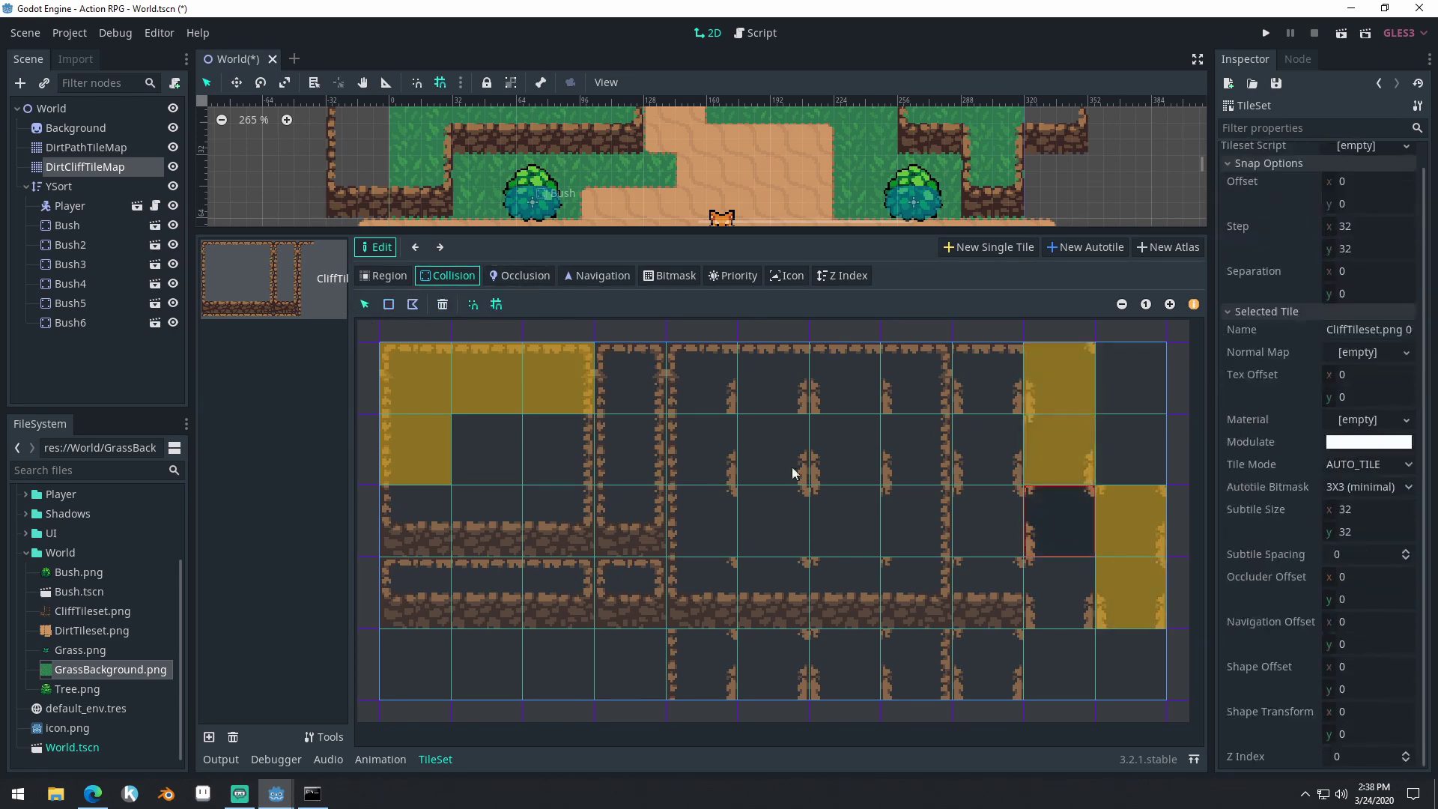
{"action": "left_click", "coordinate": [1066, 601]}
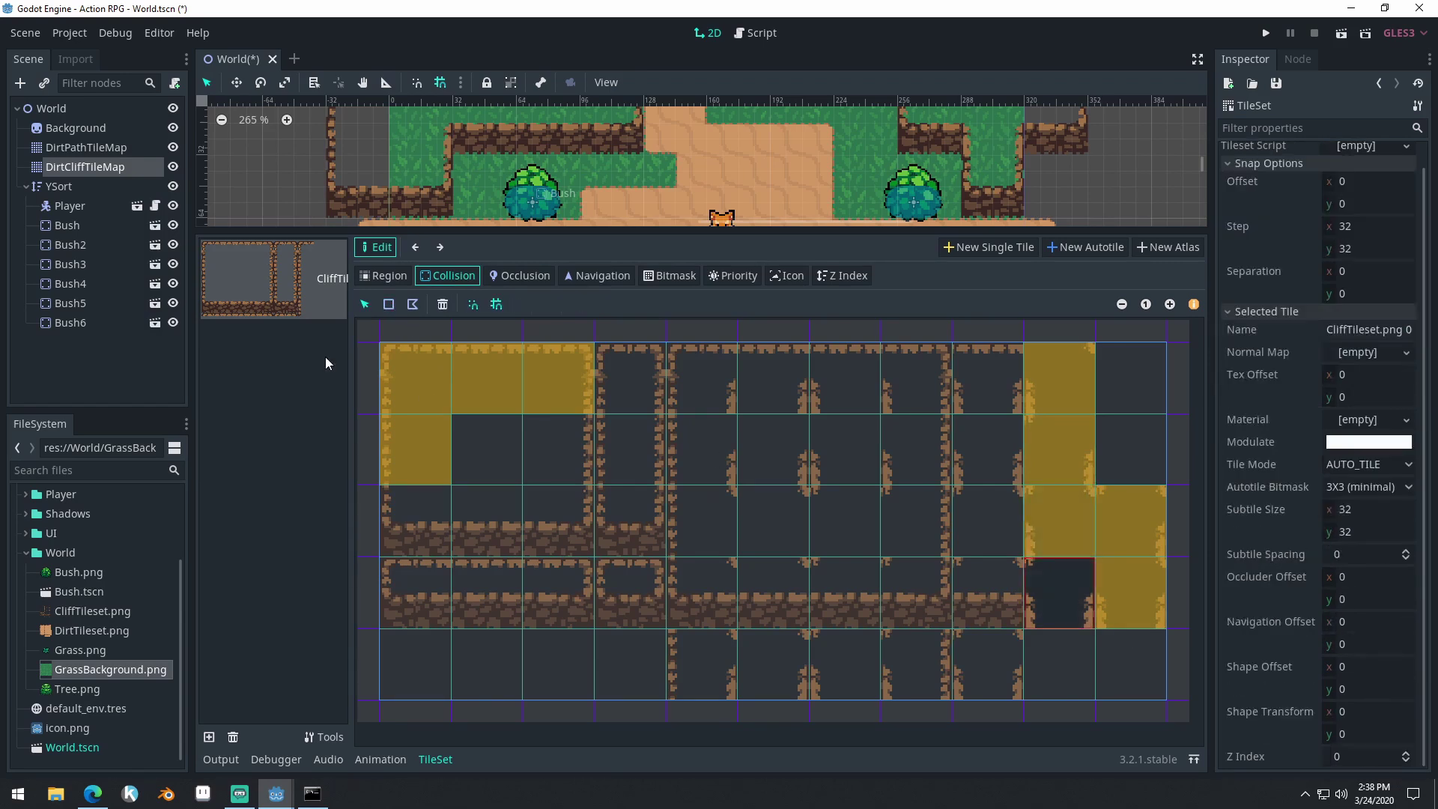
{"action": "left_click", "coordinate": [990, 401]}
{"action": "left_click", "coordinate": [977, 401]}
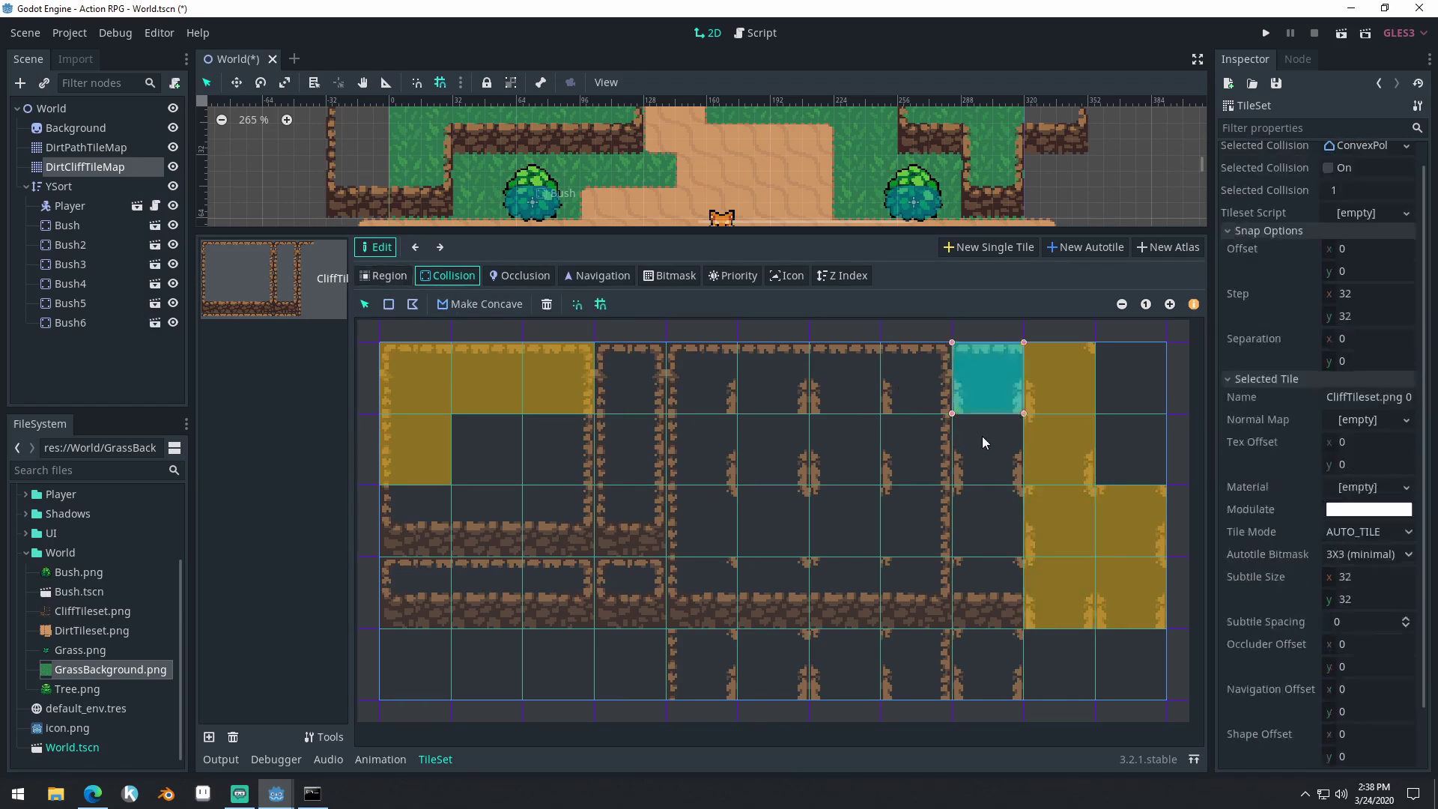
{"action": "left_click", "coordinate": [975, 522]}
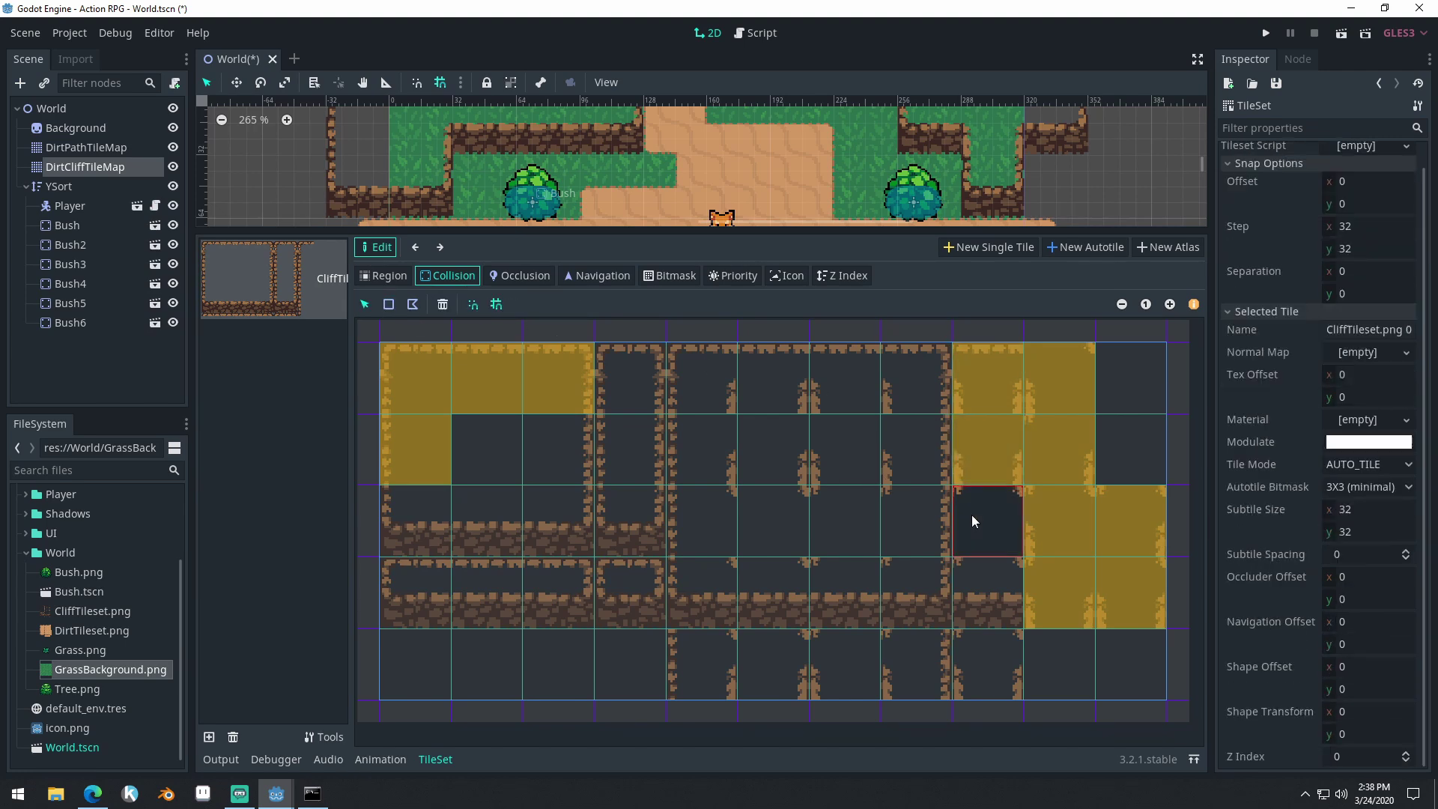
Add collision squares to more right-hand subtiles along the bottom of the autotile
{"action": "left_click", "coordinate": [989, 597]}
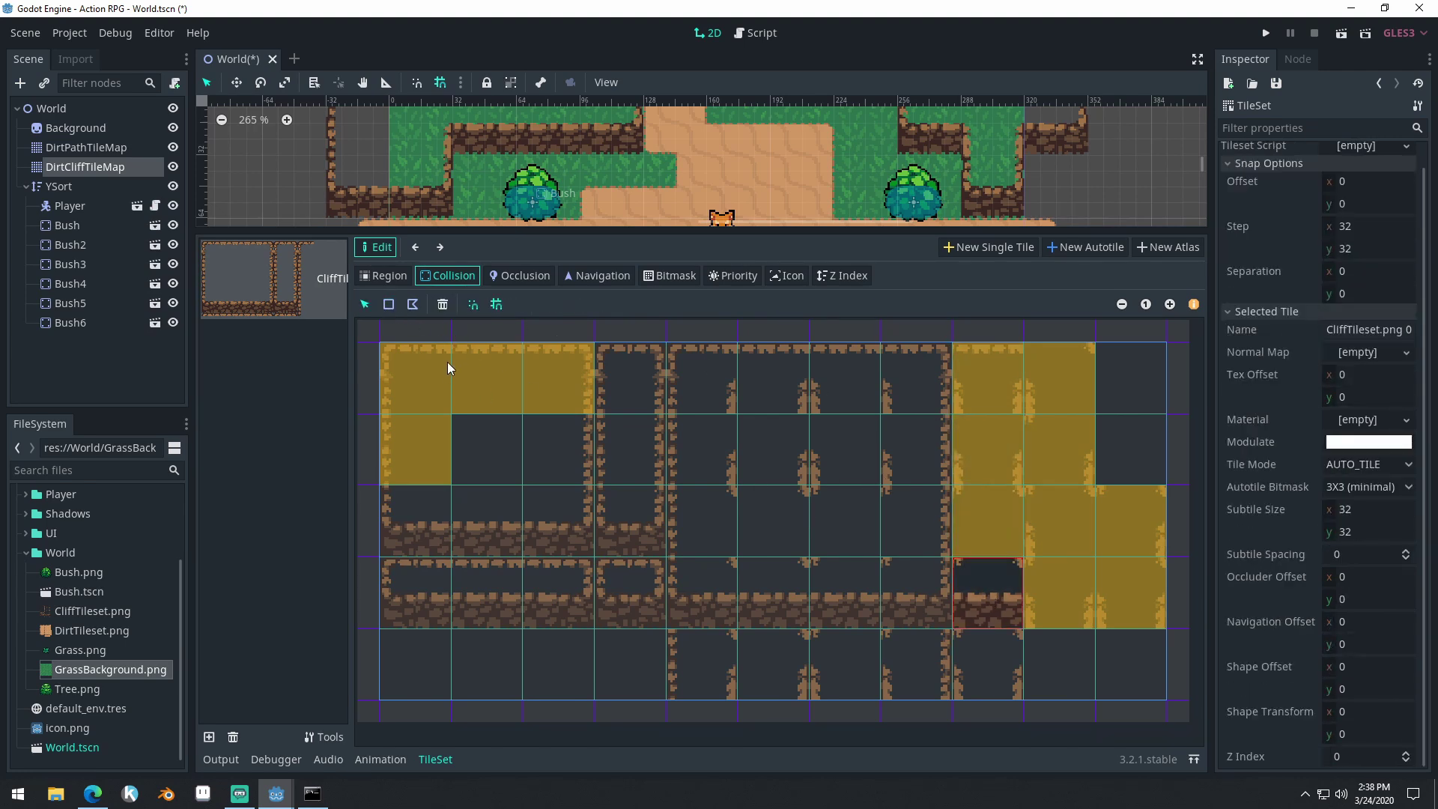
{"action": "left_click", "coordinate": [988, 592]}
{"action": "left_click", "coordinate": [988, 666]}
{"action": "left_click", "coordinate": [917, 665]}
{"action": "left_click", "coordinate": [845, 665]}
Fill the middle-column cliff subtiles with collision squares
{"action": "left_click", "coordinate": [773, 665]}
{"action": "left_click", "coordinate": [701, 665]}
{"action": "left_click", "coordinate": [917, 593]}
{"action": "left_click", "coordinate": [917, 522]}
{"action": "left_click", "coordinate": [916, 413]}
{"action": "left_click", "coordinate": [844, 593]}
{"action": "left_click", "coordinate": [845, 449]}
{"action": "left_click", "coordinate": [773, 593]}
Add collision squares along the bottom cliff row and nearby left subtiles
{"action": "left_click", "coordinate": [772, 521]}
{"action": "left_click", "coordinate": [773, 450]}
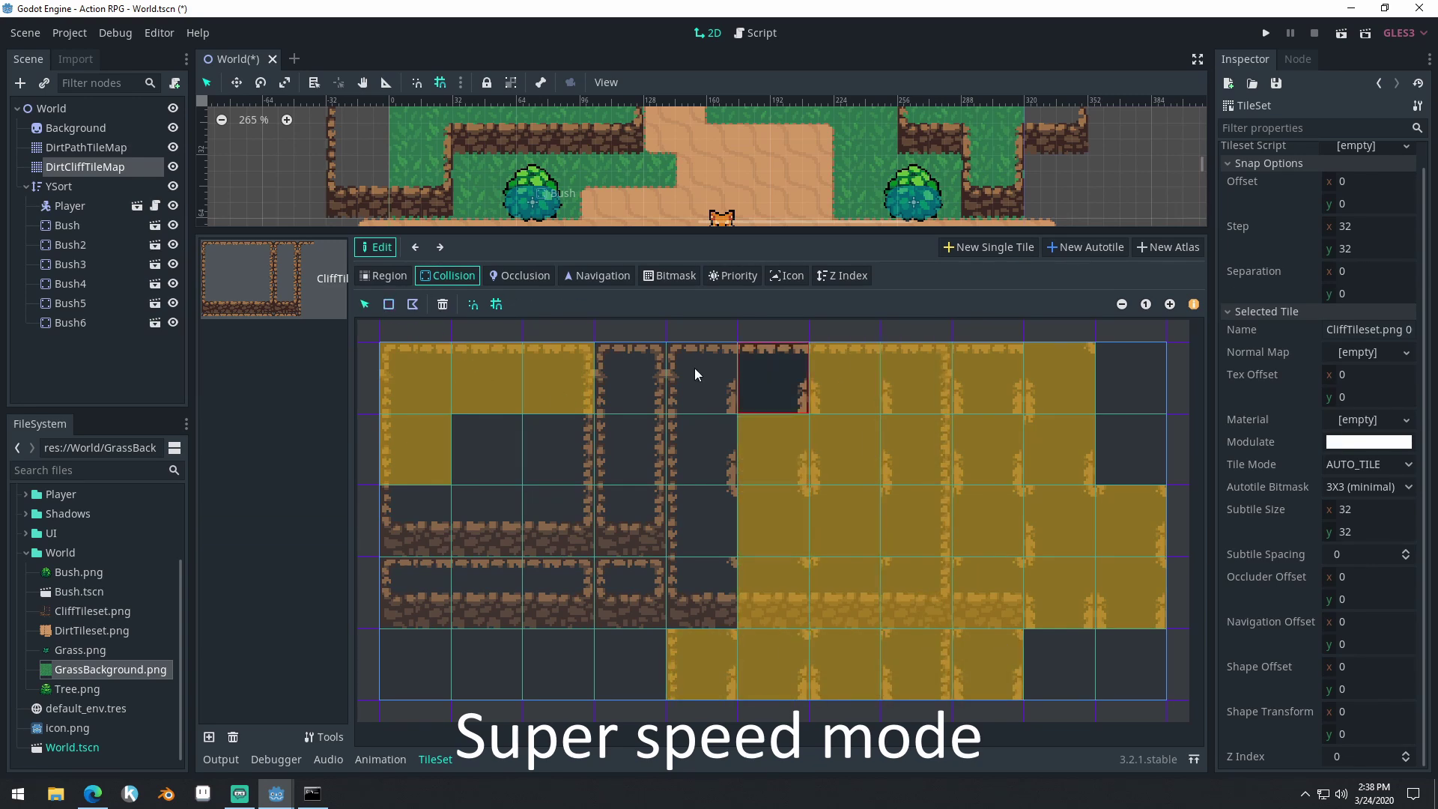
{"action": "left_click", "coordinate": [773, 377]}
{"action": "left_click", "coordinate": [701, 593]}
{"action": "left_click", "coordinate": [557, 593]}
{"action": "left_click", "coordinate": [414, 593]}
{"action": "left_click", "coordinate": [413, 521]}
{"action": "left_click", "coordinate": [485, 450]}
Cover the remaining central cliff subtiles with full-square collision shapes
{"action": "left_click", "coordinate": [701, 377]}
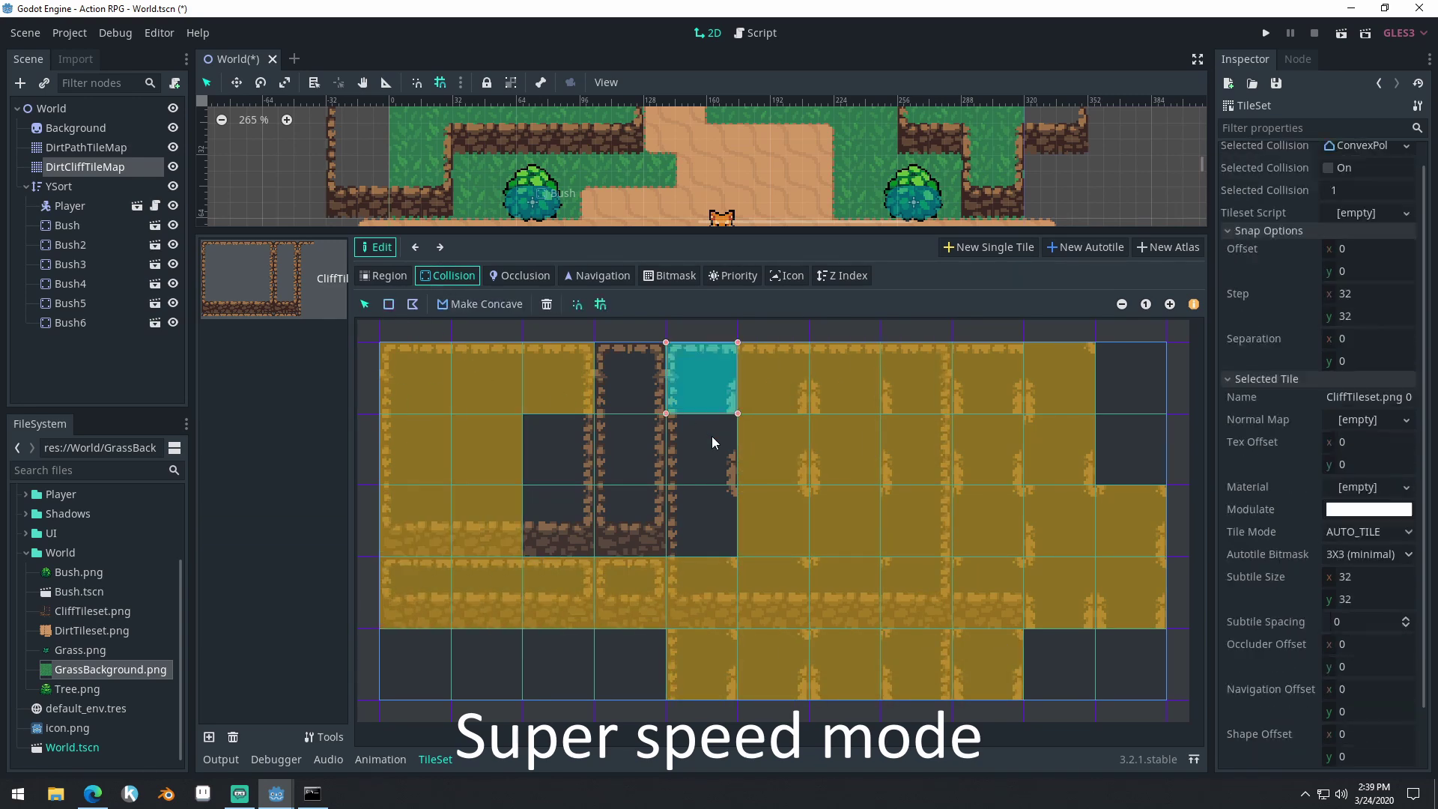
{"action": "left_click", "coordinate": [701, 450]}
{"action": "left_click", "coordinate": [701, 521]}
{"action": "left_click", "coordinate": [629, 521]}
{"action": "left_click", "coordinate": [629, 449]}
{"action": "left_click", "coordinate": [629, 377]}
{"action": "left_click", "coordinate": [557, 521]}
{"action": "left_click", "coordinate": [557, 449]}
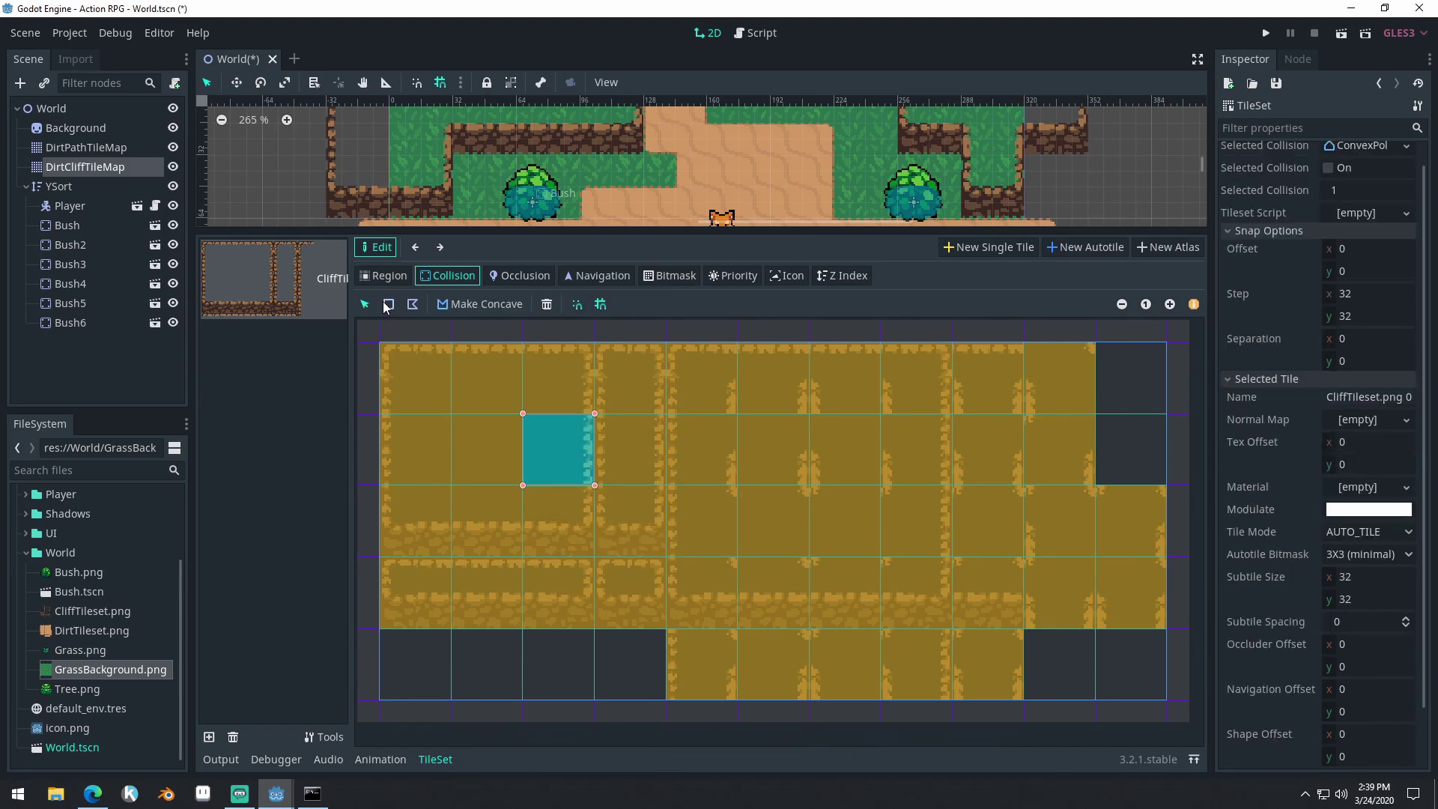
Review a couple of cliff subtiles' collision squares, then save World.tscn with Ctrl+S
{"action": "scroll", "coordinate": [1023, 569], "scroll_direction": "right", "scroll_amount": 2, "text": "shift"}
{"action": "scroll", "coordinate": [986, 516], "scroll_direction": "left", "scroll_amount": 1, "text": "shift"}
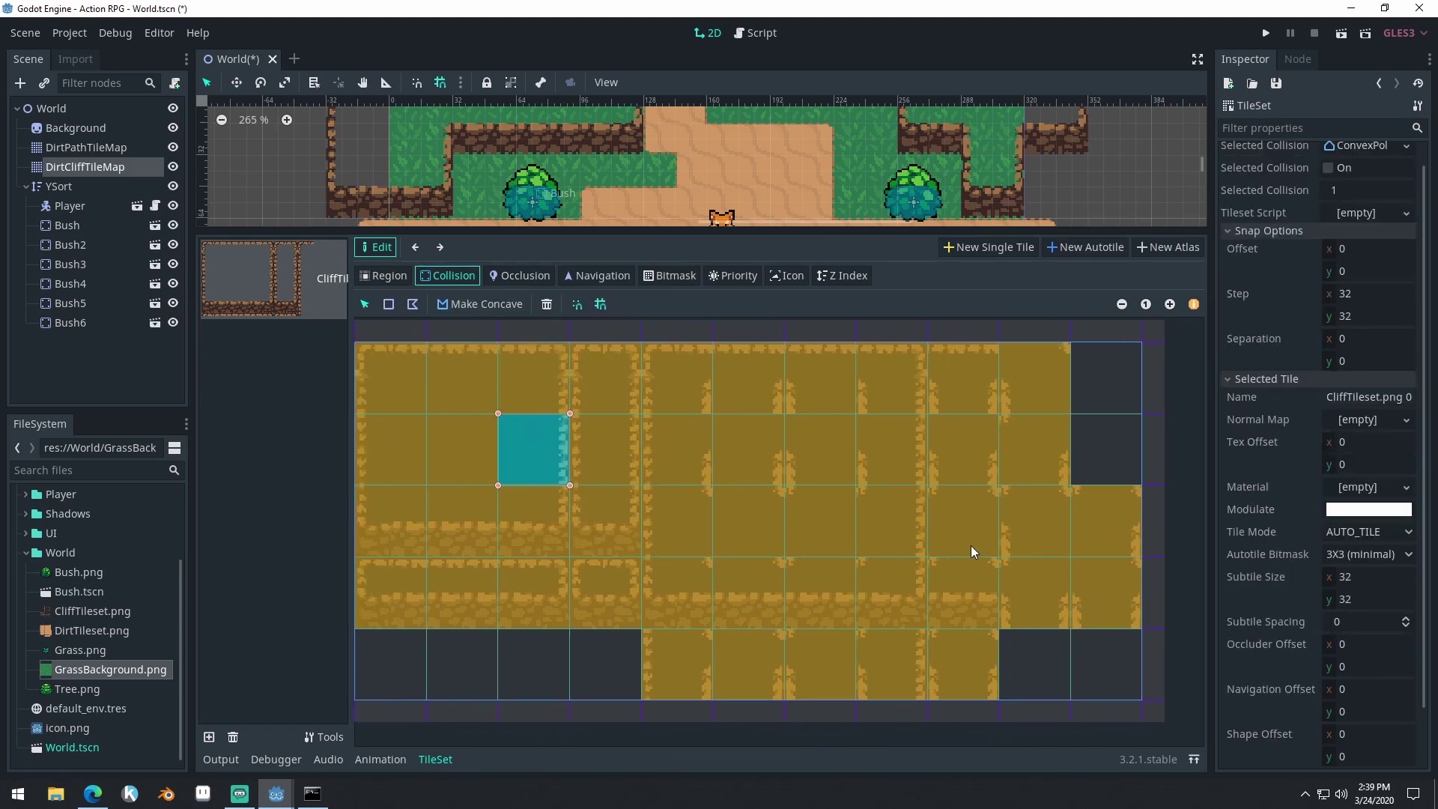
{"action": "scroll", "coordinate": [749, 547], "scroll_direction": "left", "scroll_amount": 1, "text": "shift"}
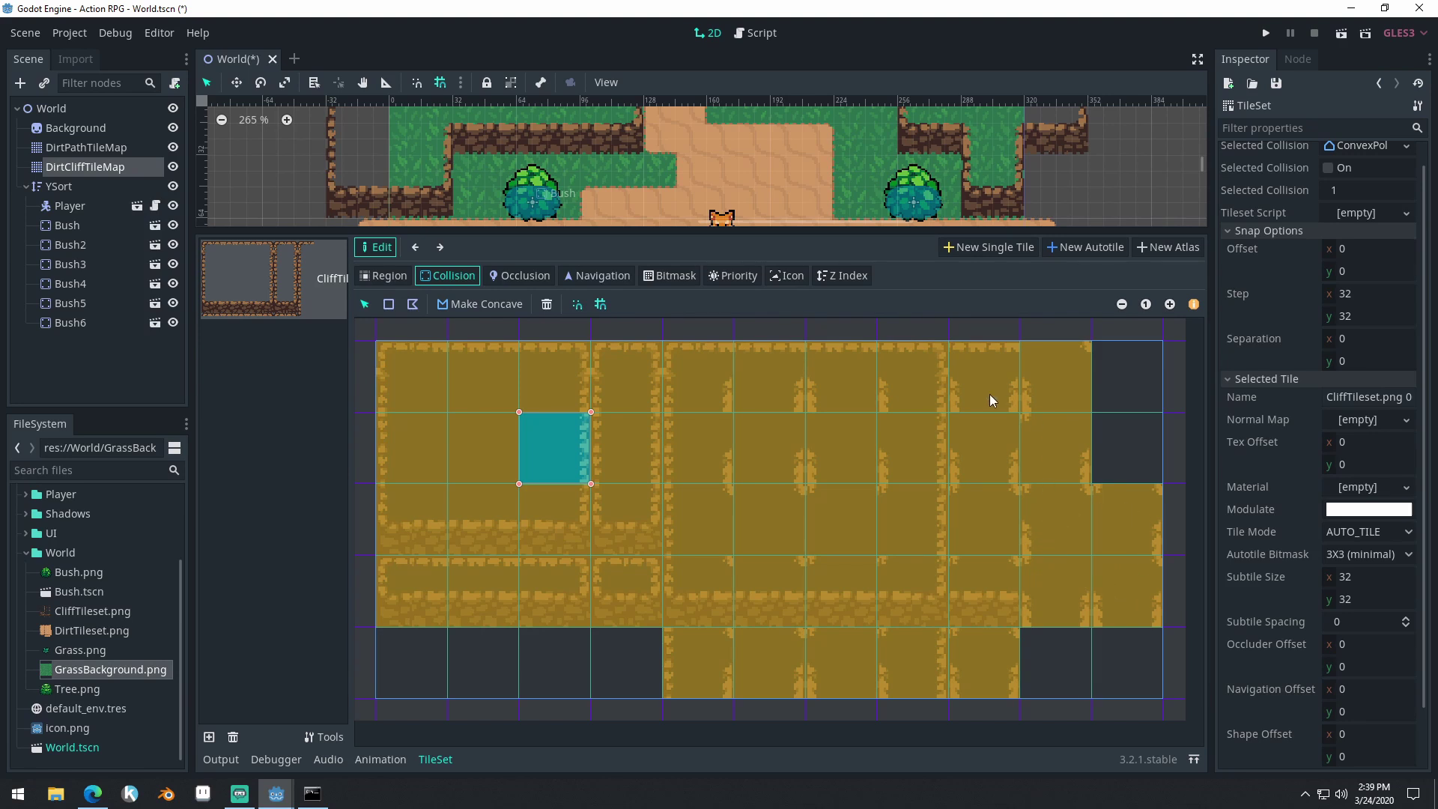
{"action": "left_click", "coordinate": [620, 468]}
{"action": "left_click", "coordinate": [698, 453]}
{"action": "key", "text": "ctrl+s"}
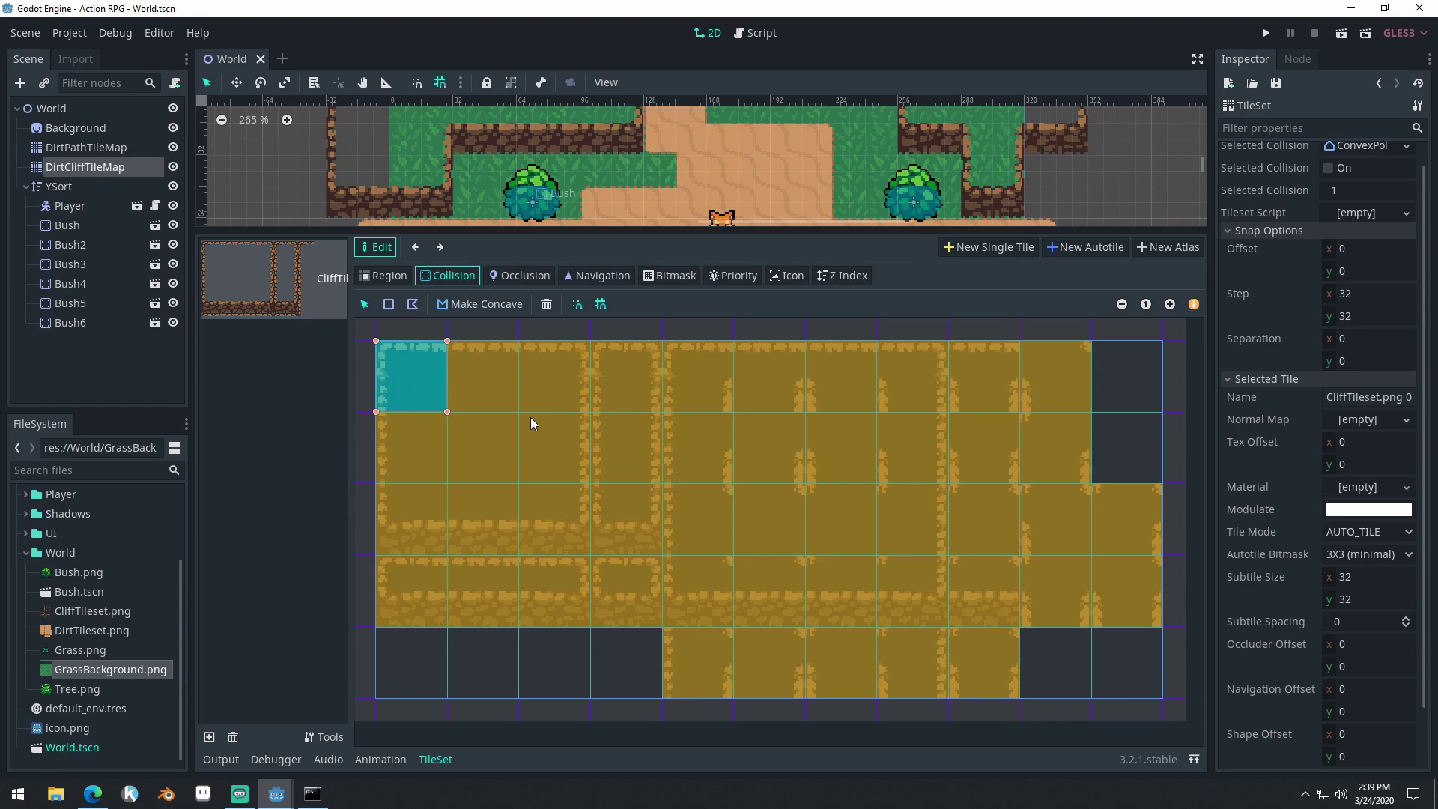
Play the game and walk the player to the top cliff, lower path and along the central path
{"action": "left_click", "coordinate": [1264, 33]}
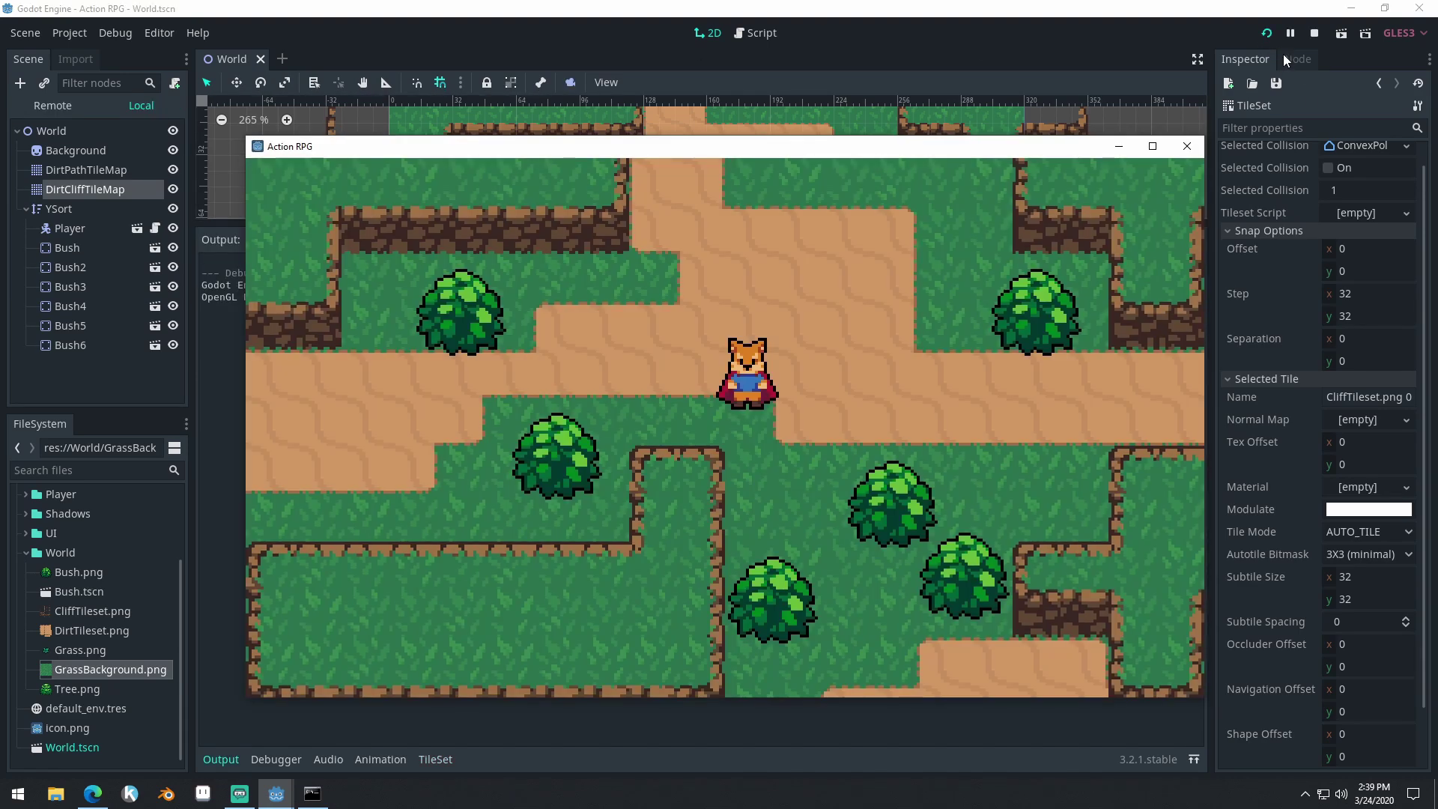
{"action": "key", "text": "Up+Left"}
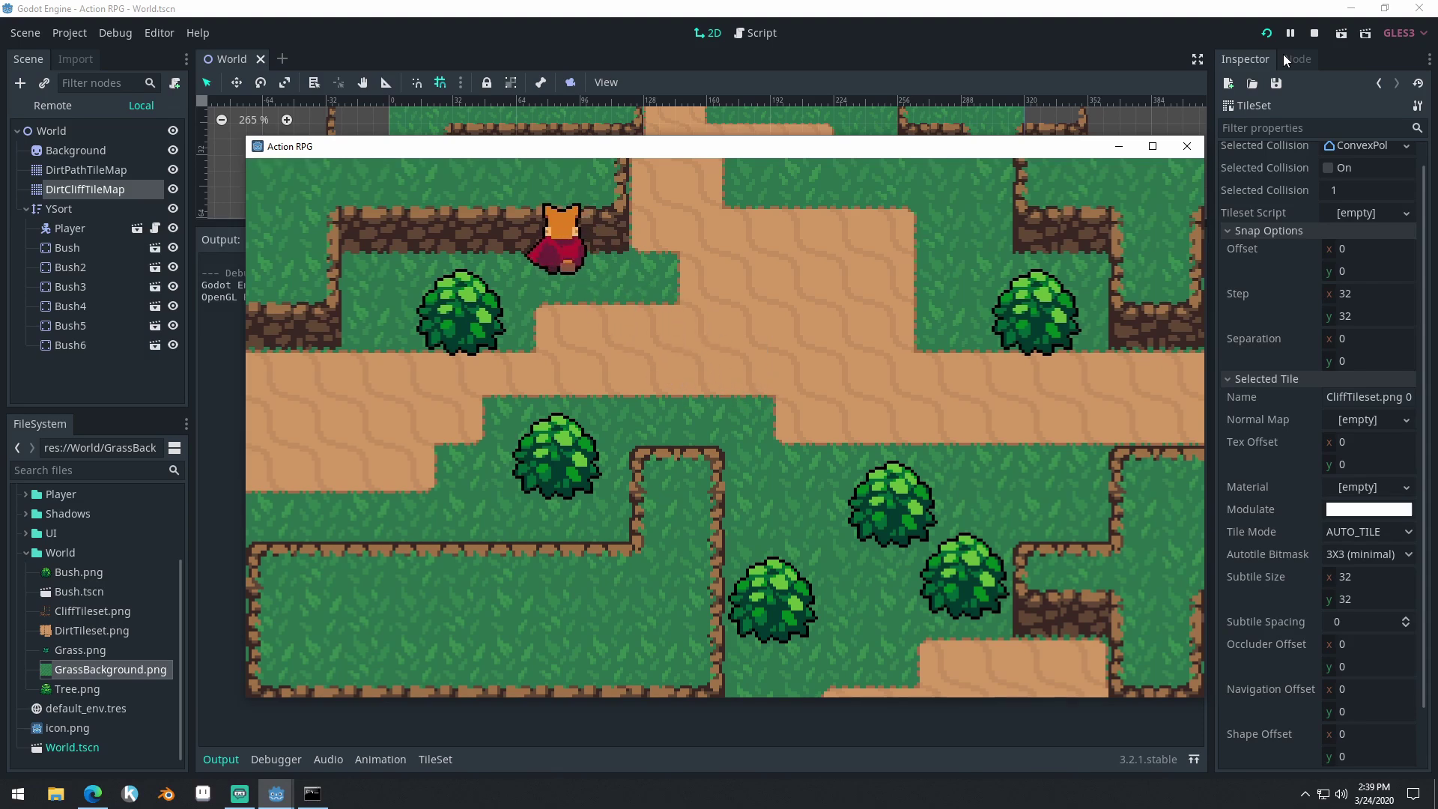
{"action": "key", "text": "Down+Left"}
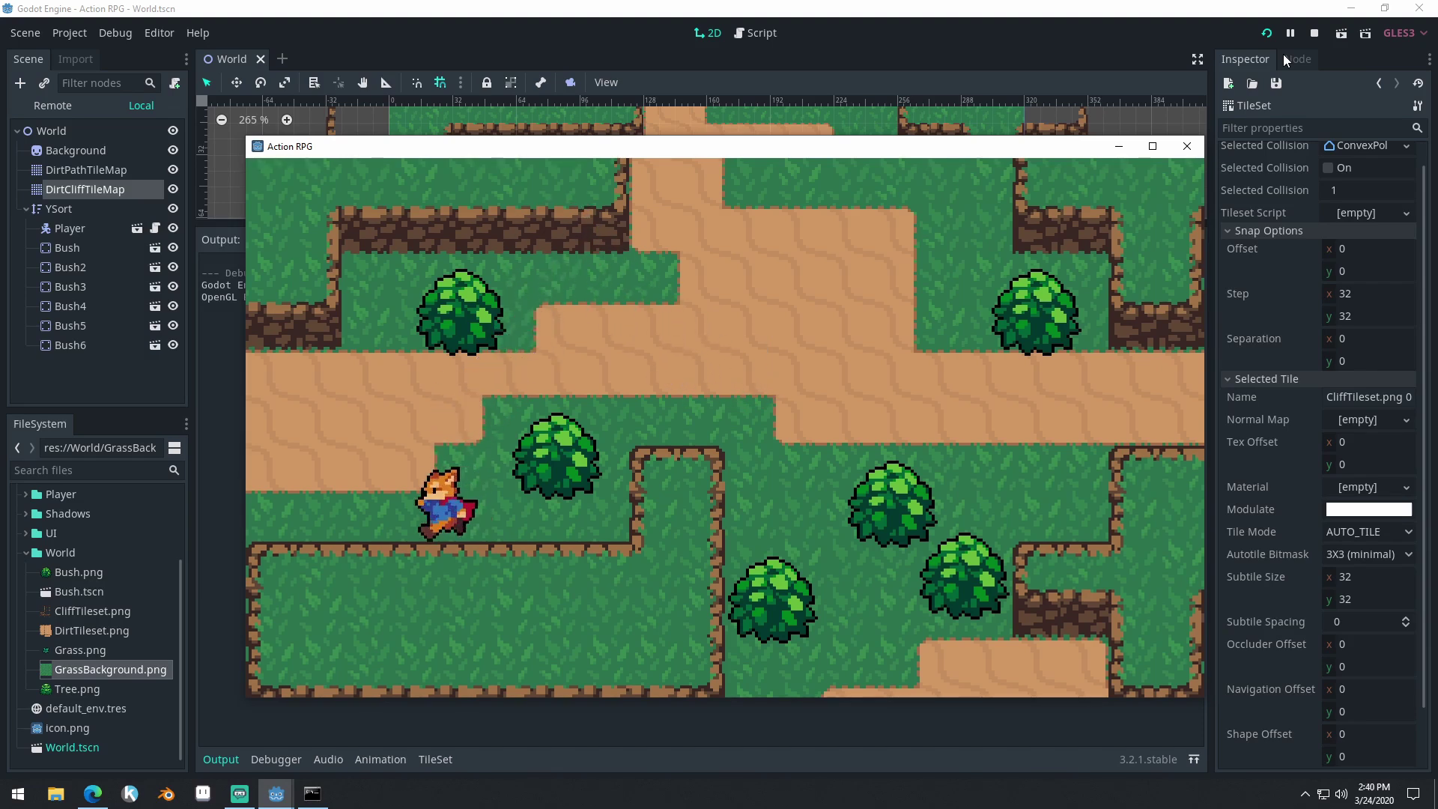
{"action": "key", "text": "Left"}
{"action": "key", "text": "Up+Right"}
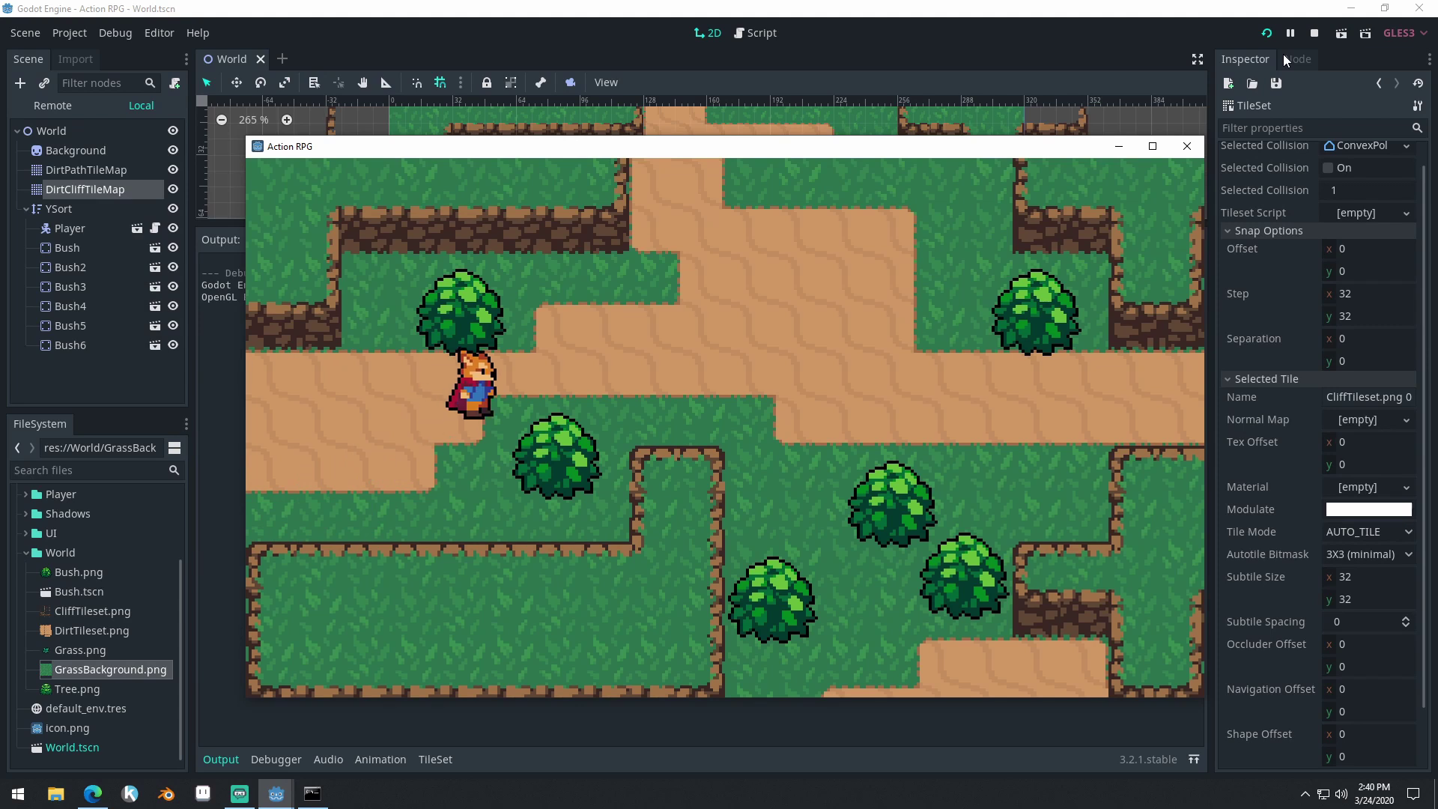
{"action": "key", "text": "Right"}
{"action": "key", "text": "Down"}
{"action": "key", "text": "Up"}
{"action": "key", "text": "Right"}
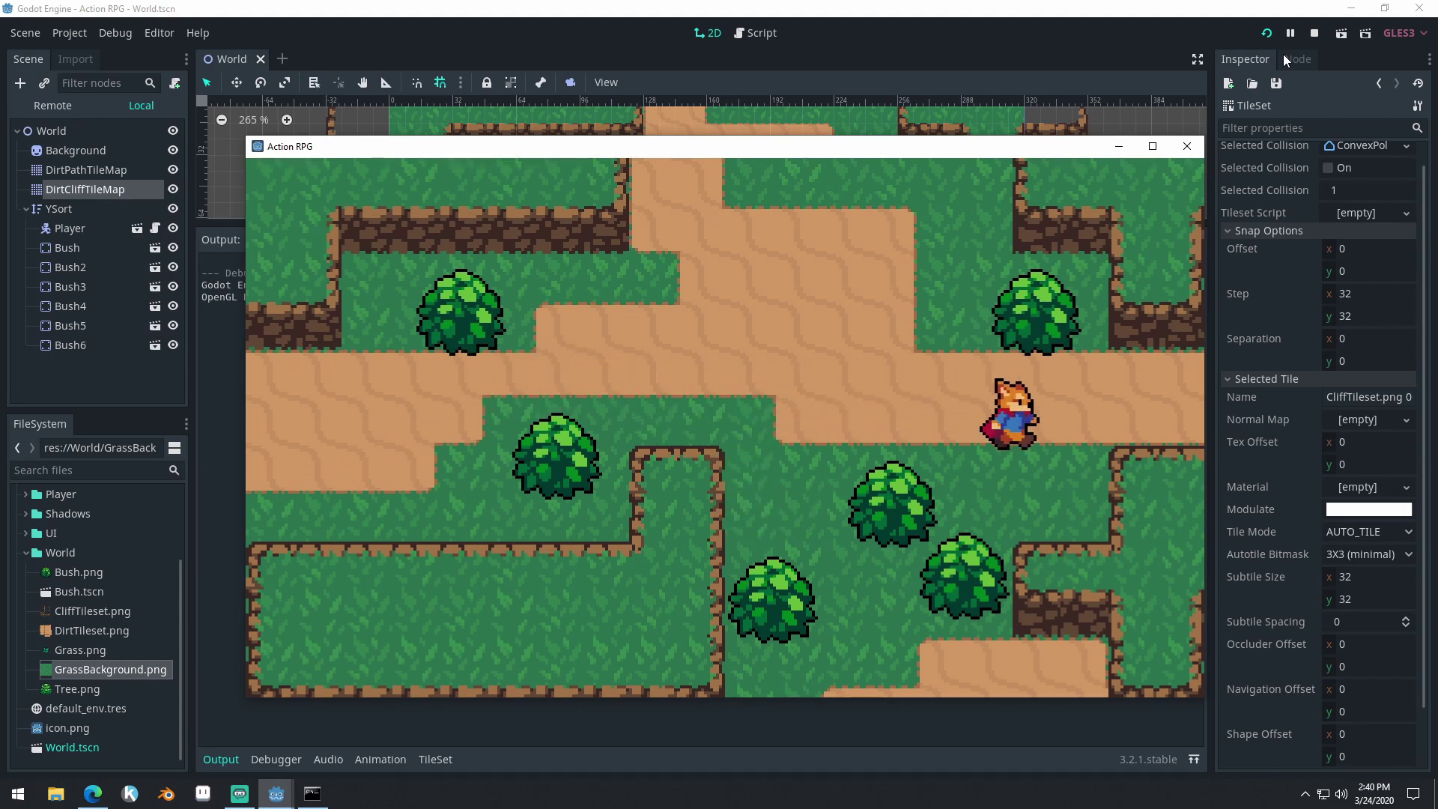
{"action": "key", "text": "Down"}
{"action": "key", "text": "Up"}
{"action": "key", "text": "Right"}
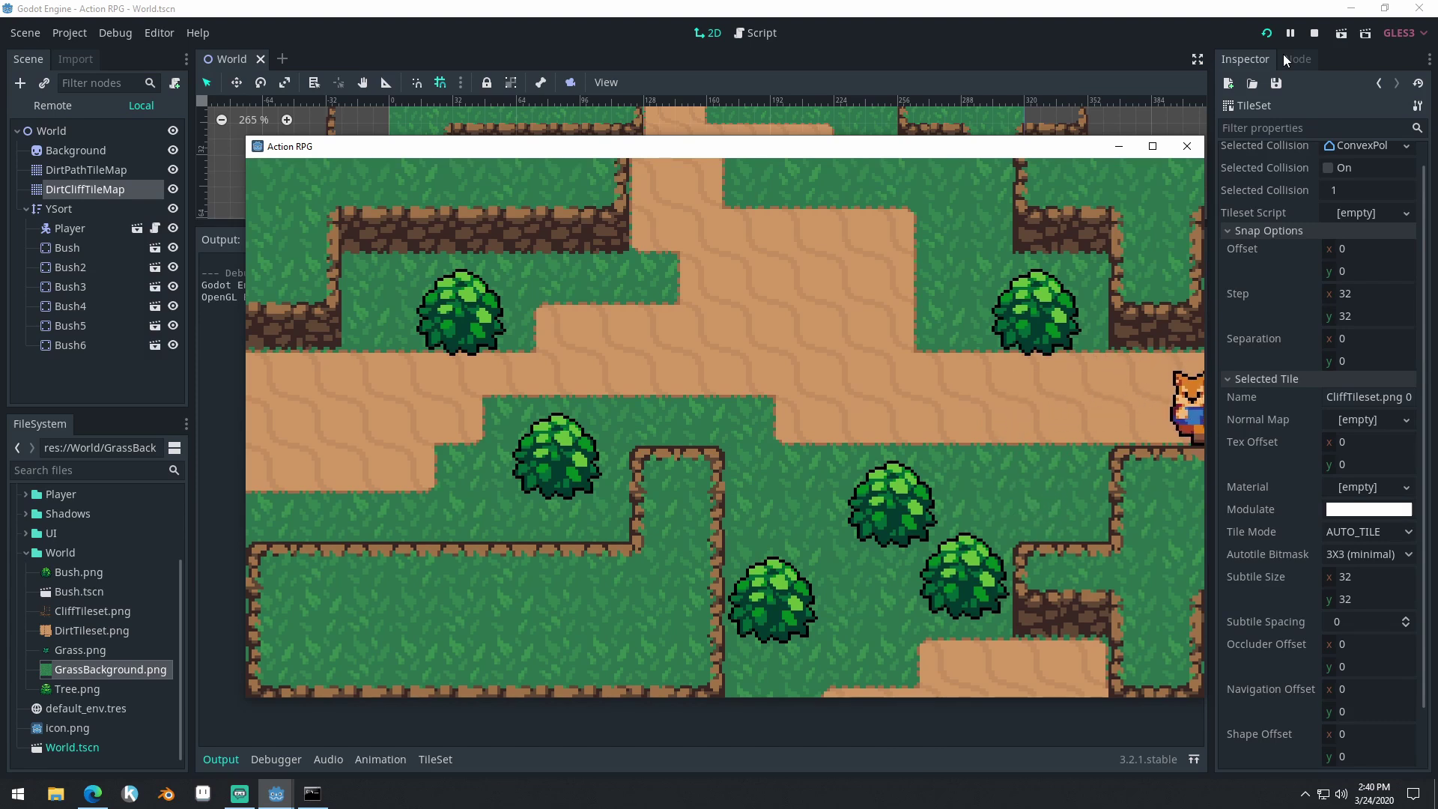
Keep walking the player over the upper path, lower grass and against the cliff edge
{"action": "key", "text": "Left"}
{"action": "key", "text": "Up"}
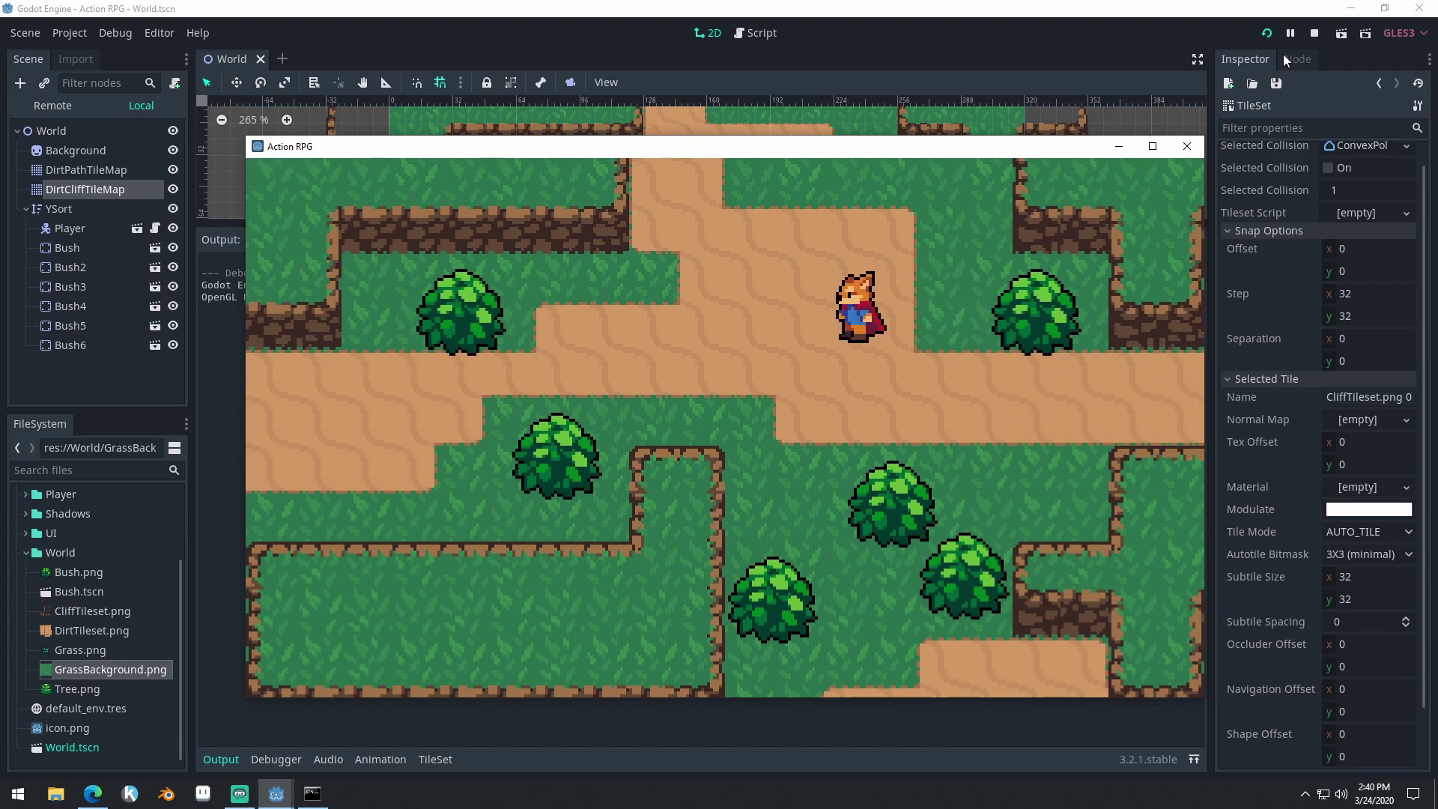
{"action": "key", "text": "Down"}
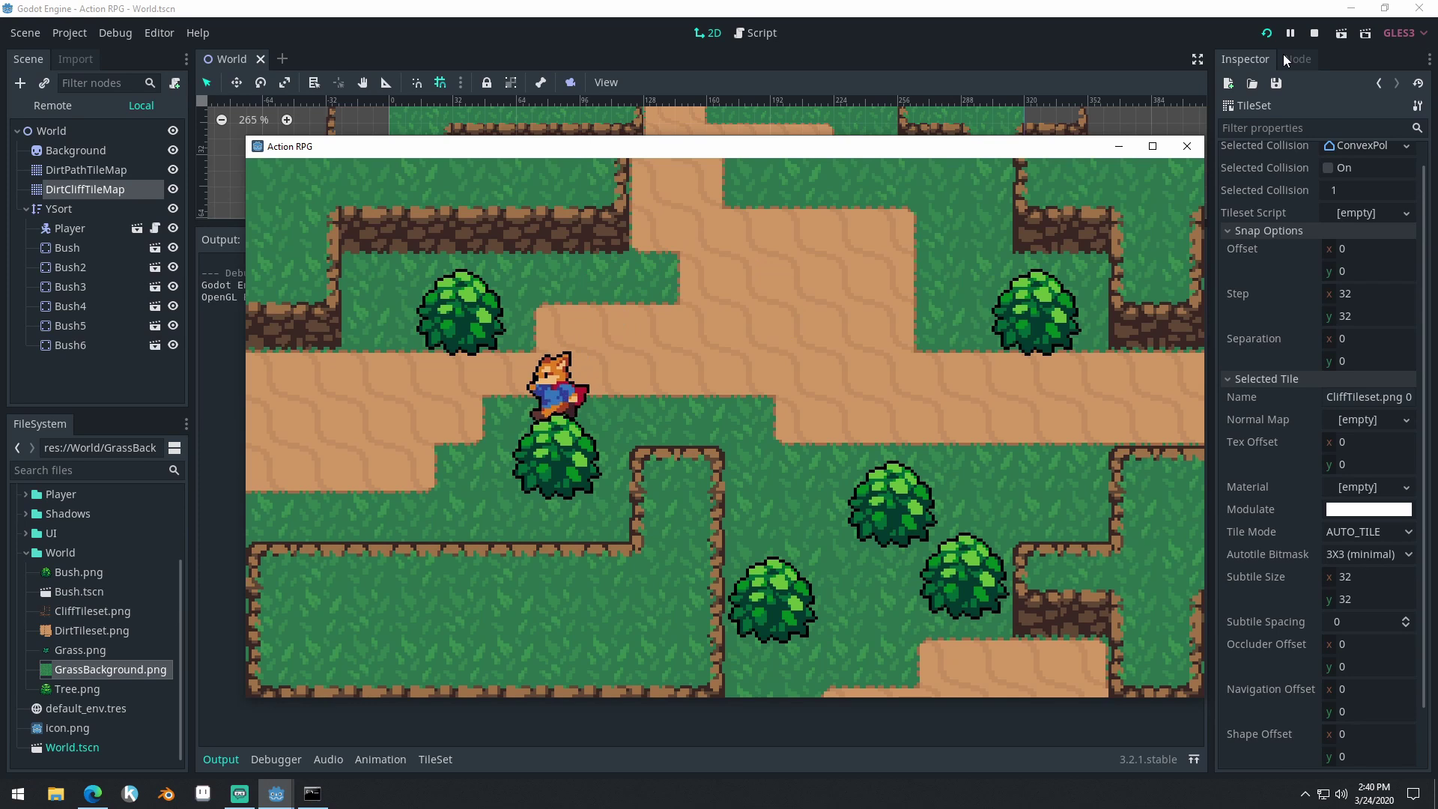
{"action": "key", "text": "Left"}
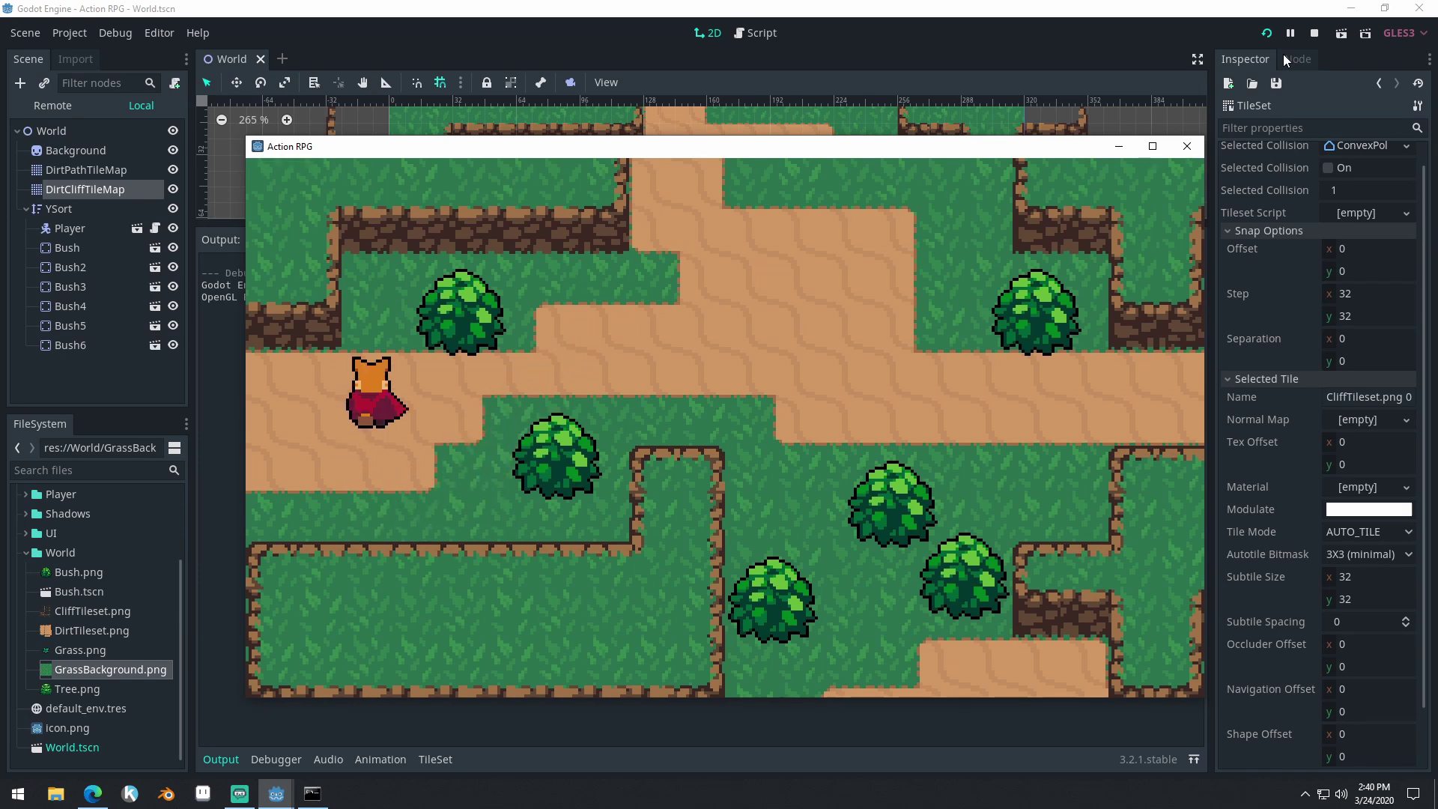
{"action": "key", "text": "Up"}
{"action": "key", "text": "Right"}
{"action": "key", "text": "Down"}
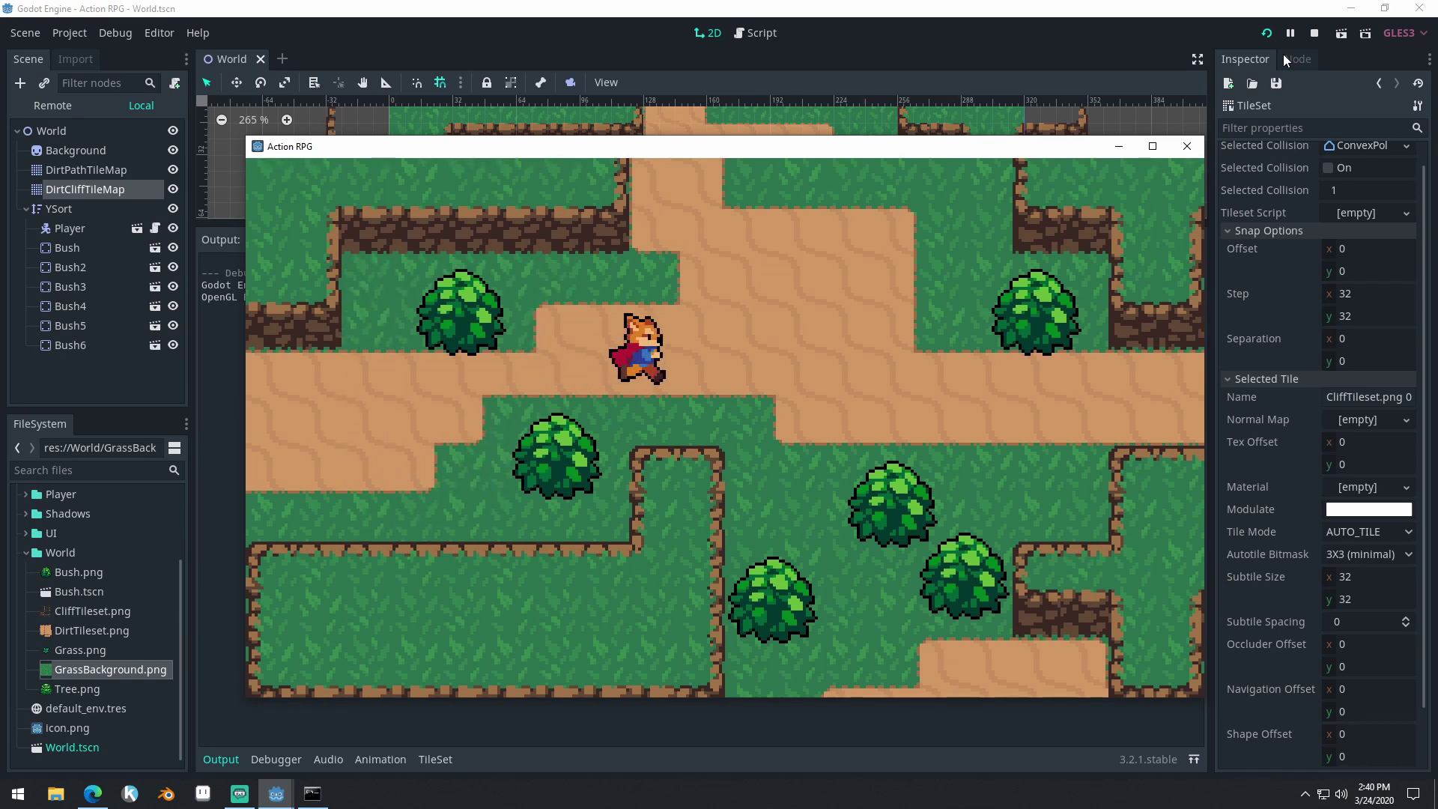
{"action": "key", "text": "Down"}
{"action": "key", "text": "Up"}
{"action": "key", "text": "Left"}
{"action": "key", "text": "Left"}
{"action": "key", "text": "Down"}
Stop the game, open DirtCliffTileMap's tileset with more map room and view its collision shapes
{"action": "left_click", "coordinate": [1187, 146]}
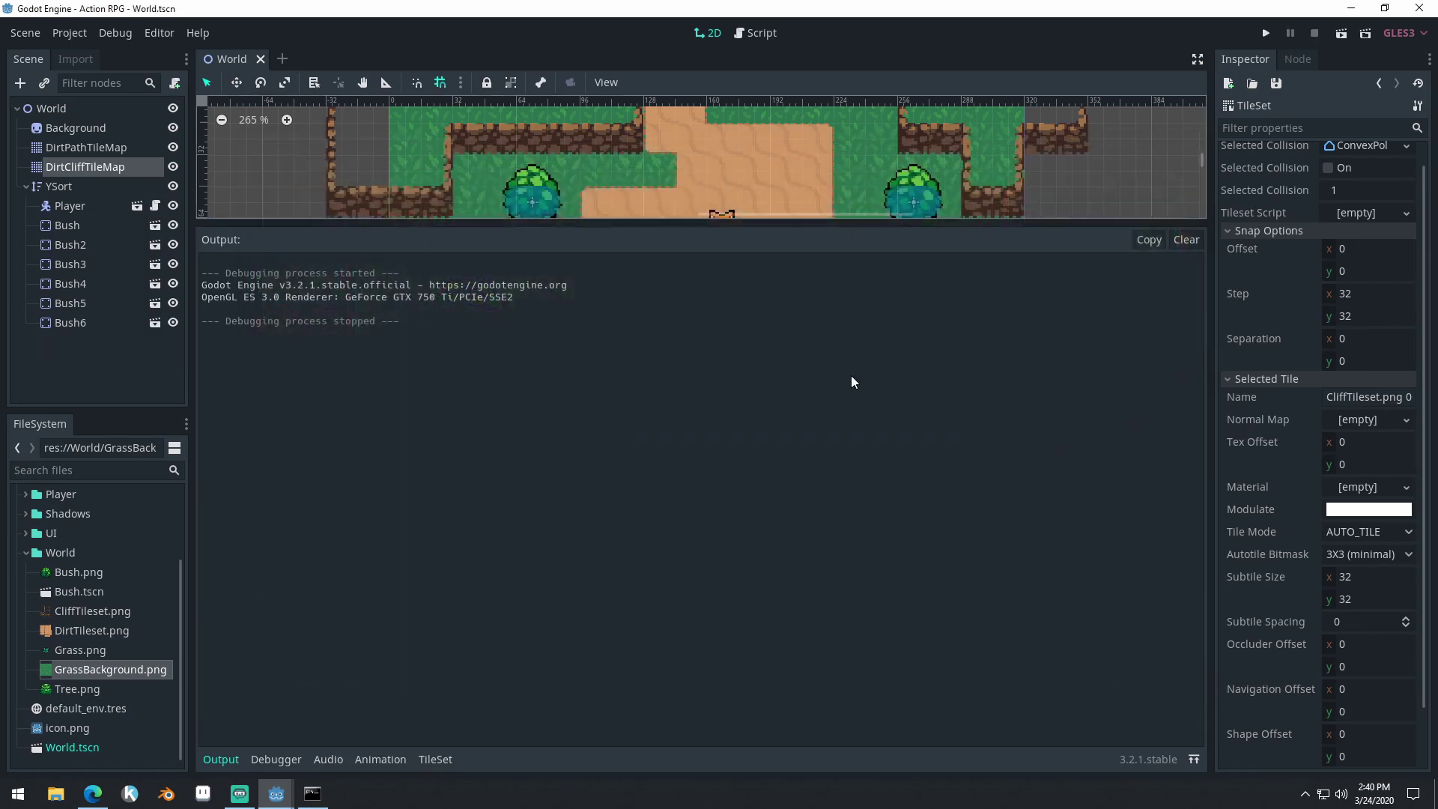
{"action": "left_click", "coordinate": [78, 173]}
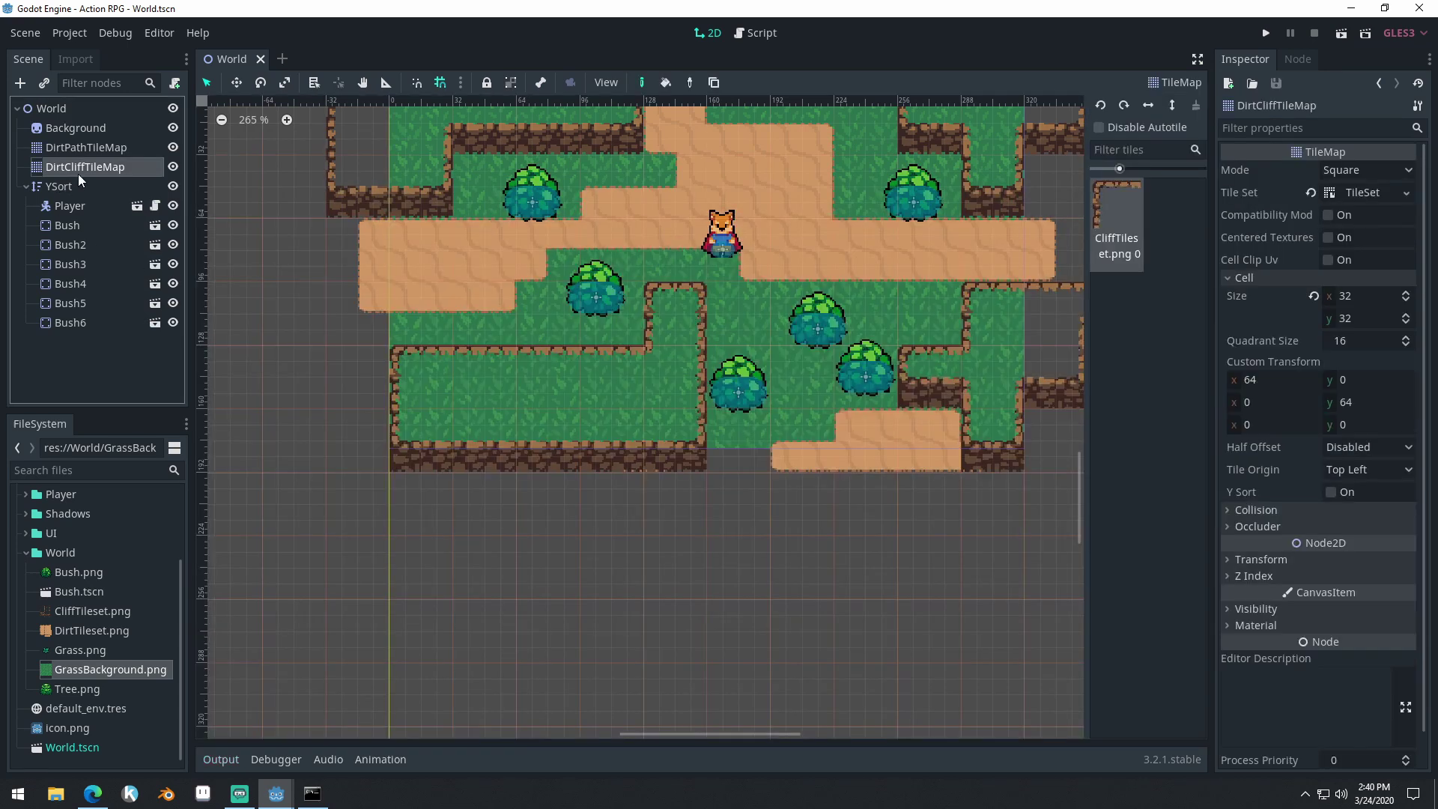
{"action": "left_click", "coordinate": [1338, 206]}
{"action": "left_click_drag", "start_coordinate": [632, 231], "coordinate": [676, 336]}
{"action": "left_click", "coordinate": [259, 446]}
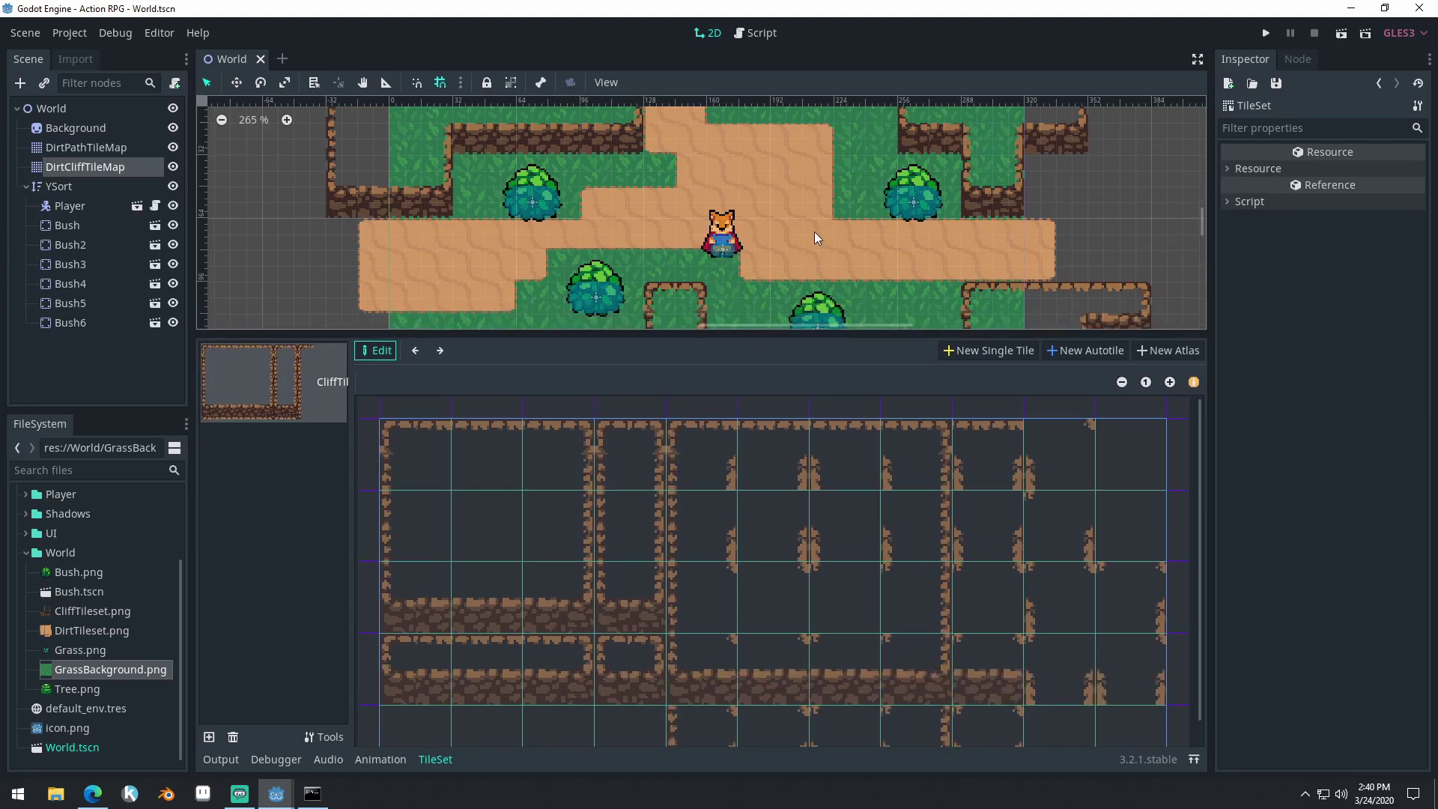
{"action": "left_click", "coordinate": [408, 451]}
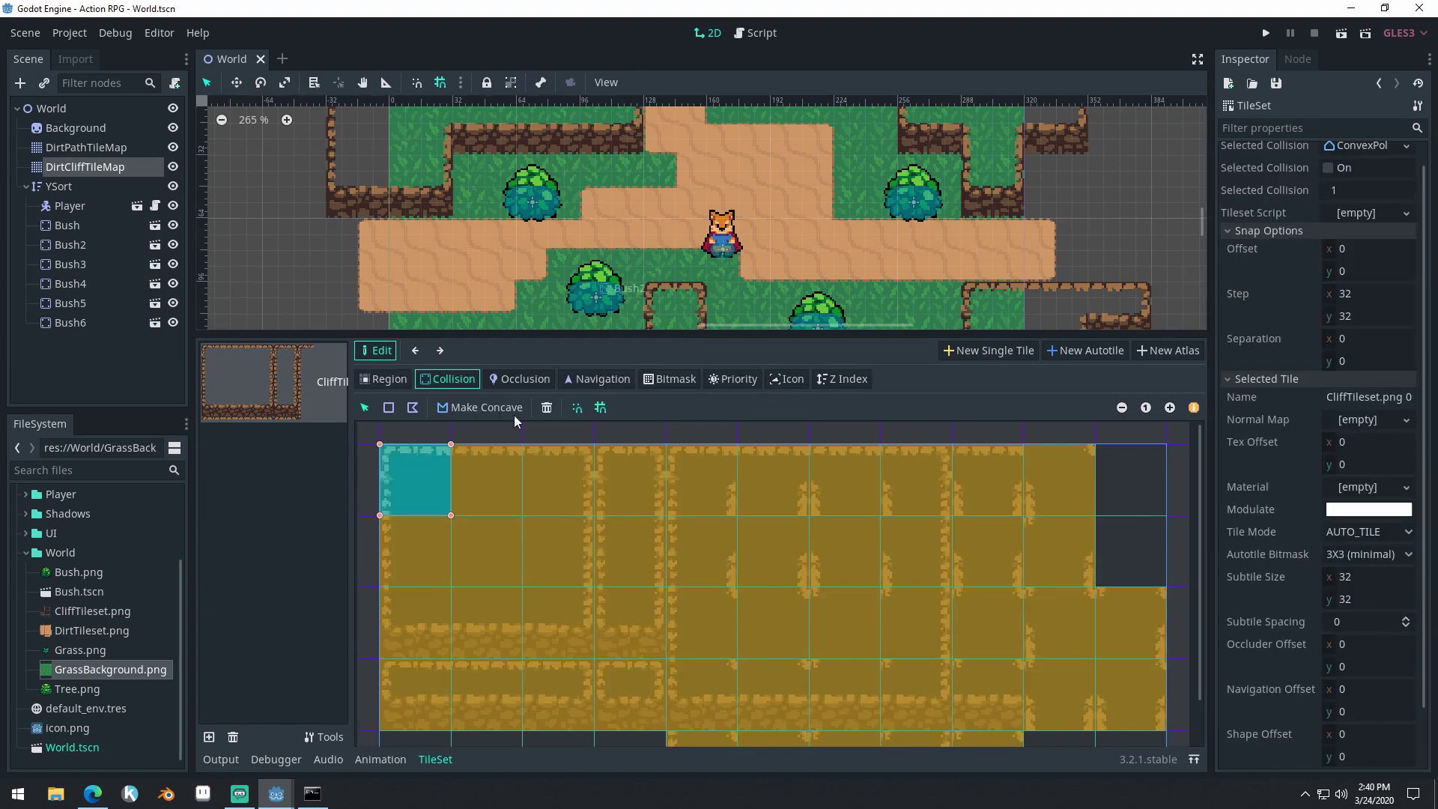
Check the tall cliff tile's Z Index draw order, enlarge the map view, then return to Collision
{"action": "left_click", "coordinate": [841, 385]}
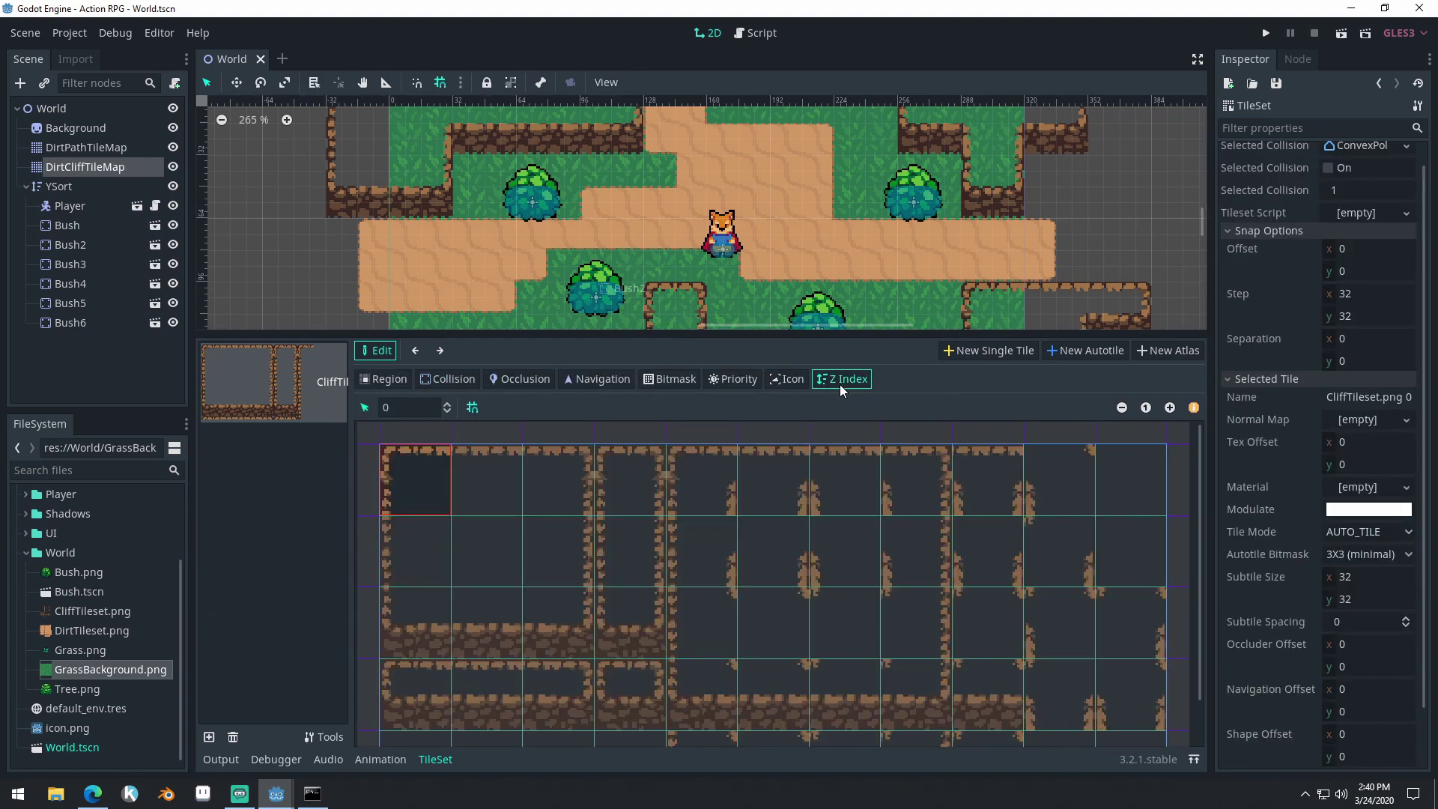
{"action": "left_click_drag", "start_coordinate": [713, 338], "coordinate": [674, 267]}
{"action": "left_click", "coordinate": [627, 417]}
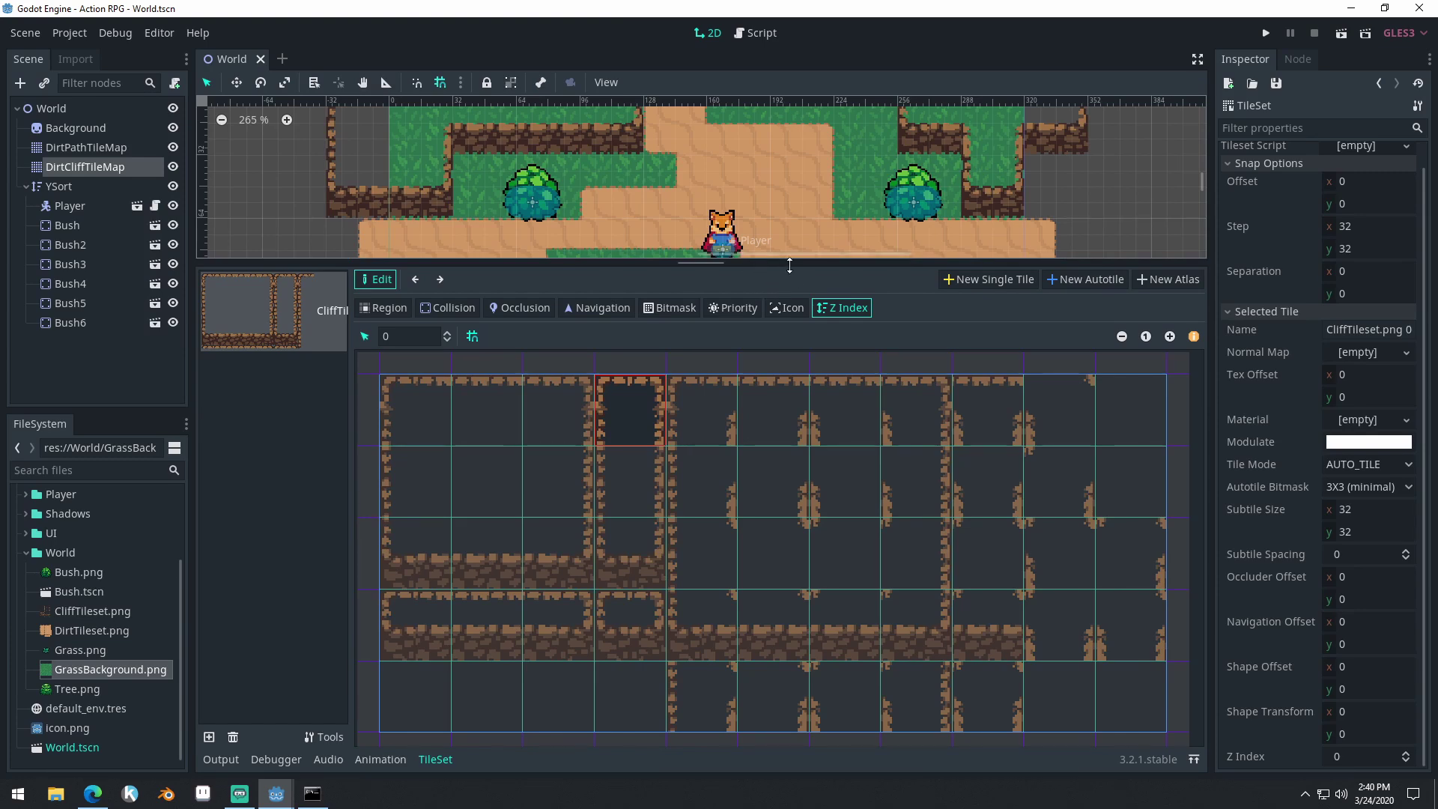
{"action": "left_click_drag", "start_coordinate": [786, 268], "coordinate": [674, 384]}
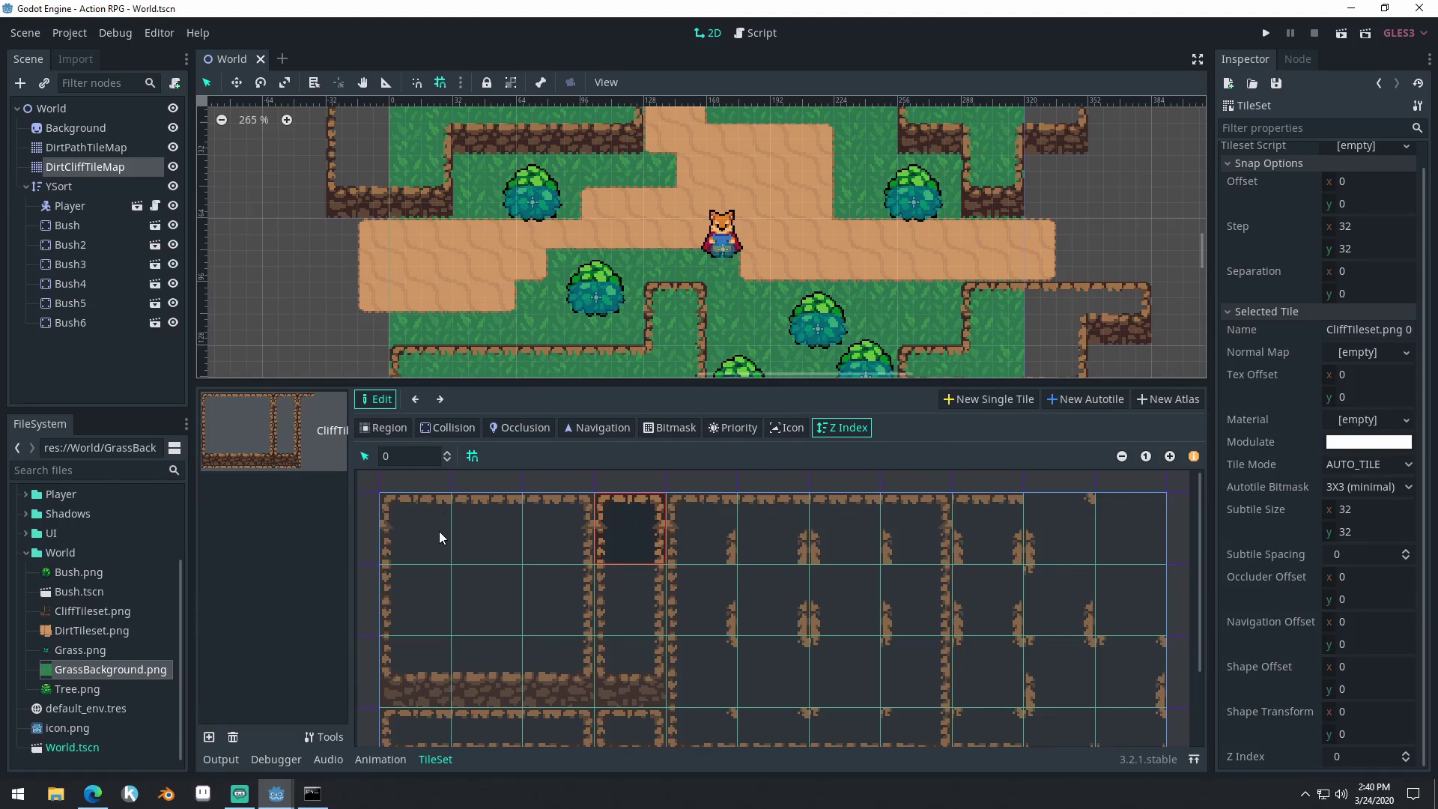
{"action": "left_click", "coordinate": [449, 430]}
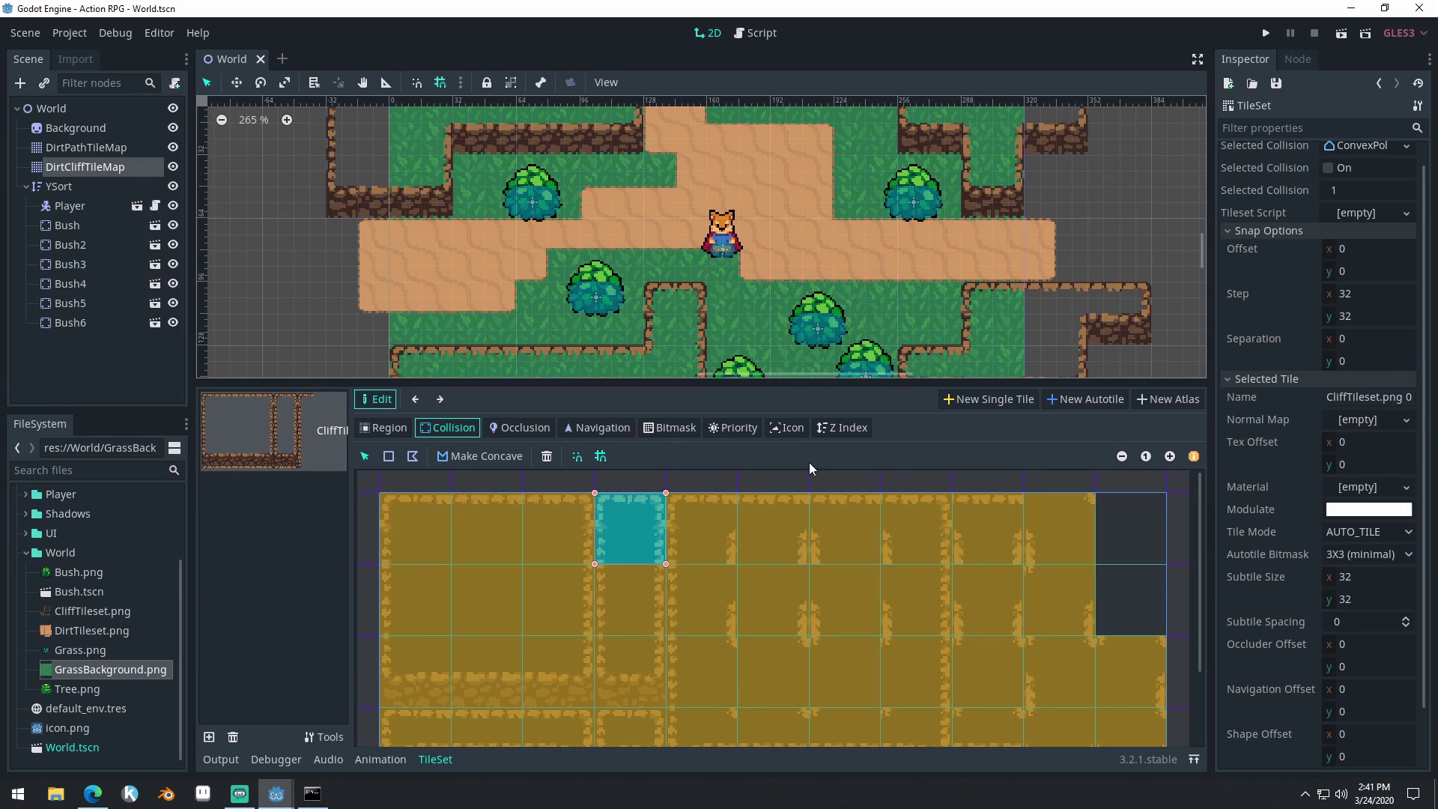
Run the game and walk the player around the bush and onto the dirt path
{"action": "middle_click_drag", "start_coordinate": [856, 154], "coordinate": [894, 188]}
{"action": "left_click", "coordinate": [1265, 33]}
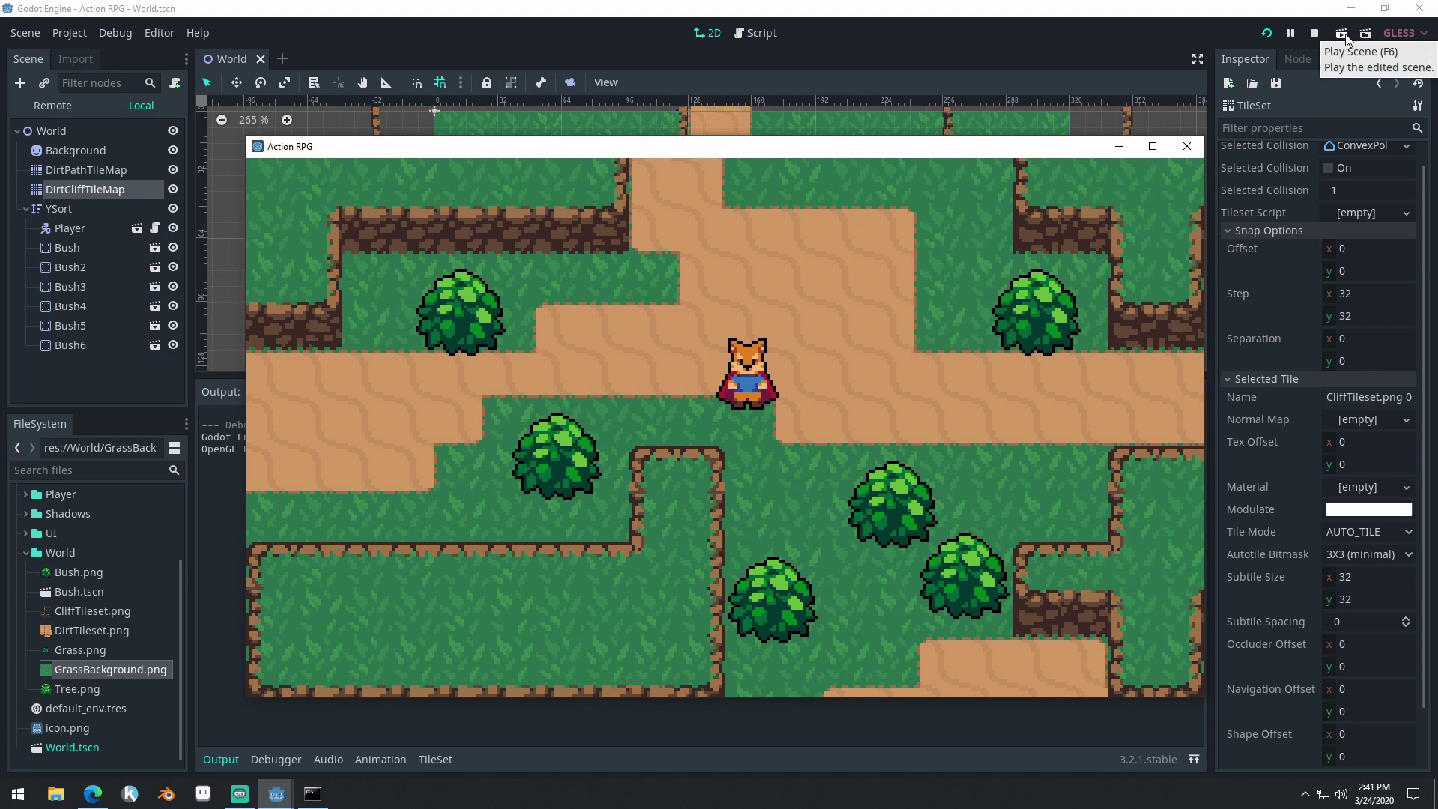
{"action": "key", "text": "Left"}
{"action": "key", "text": "Down"}
{"action": "key", "text": "Right"}
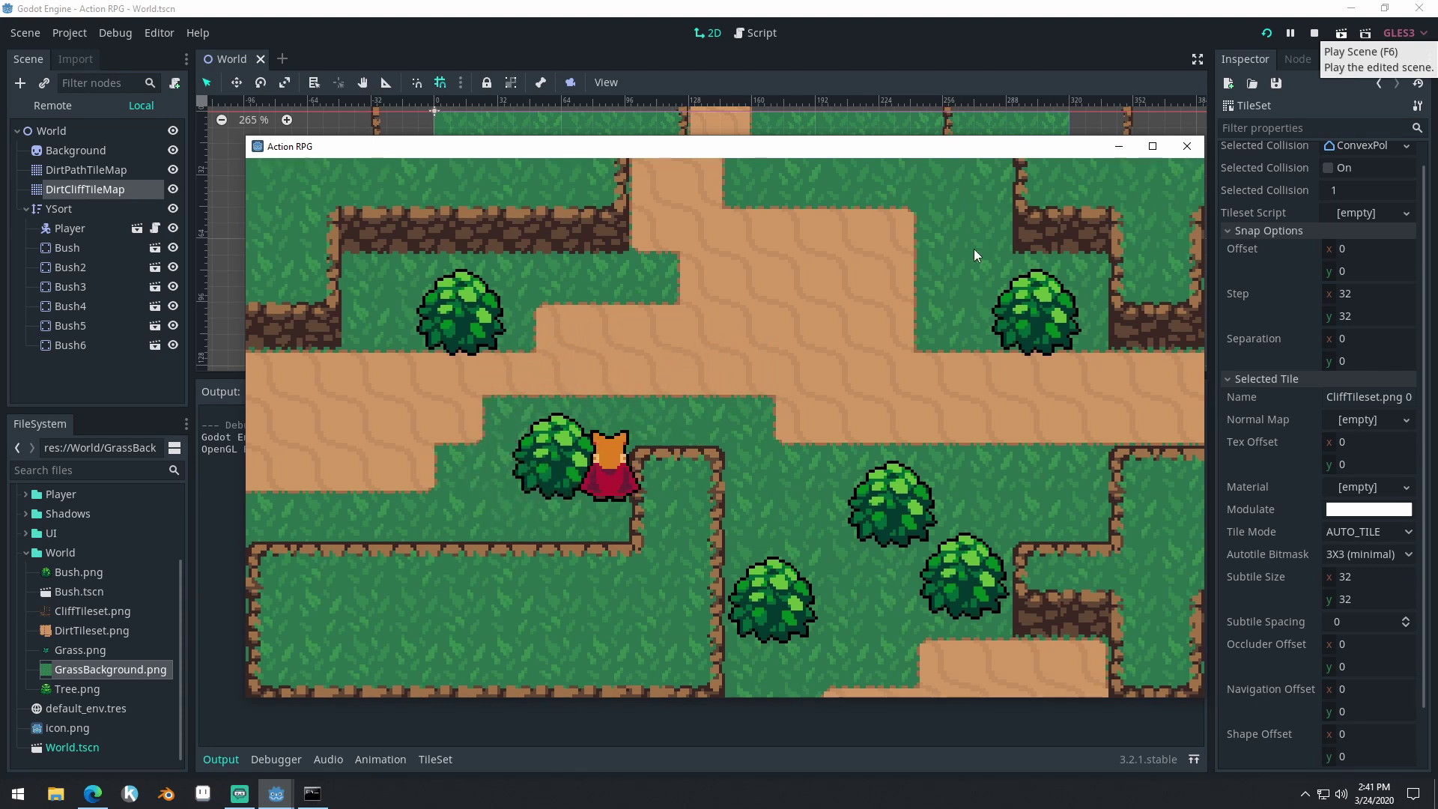
{"action": "key", "text": "Left"}
{"action": "key", "text": "Down"}
{"action": "key", "text": "Up"}
{"action": "key", "text": "Right"}
{"action": "key", "text": "Right"}
{"action": "key", "text": "Up"}
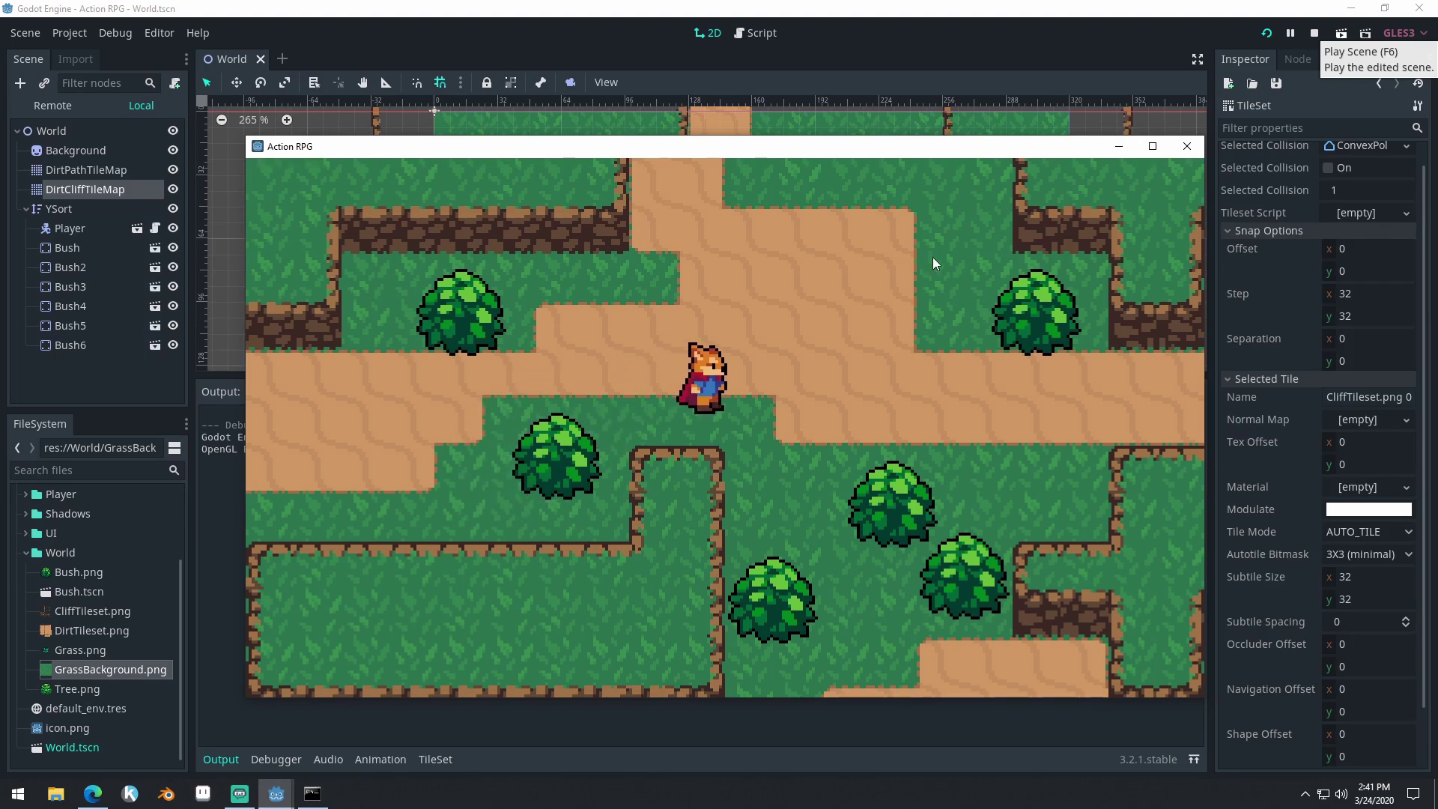
Close the game and open the DirtCliffTileMap's tileset with the cliff autotile selected
{"action": "left_click", "coordinate": [1188, 144]}
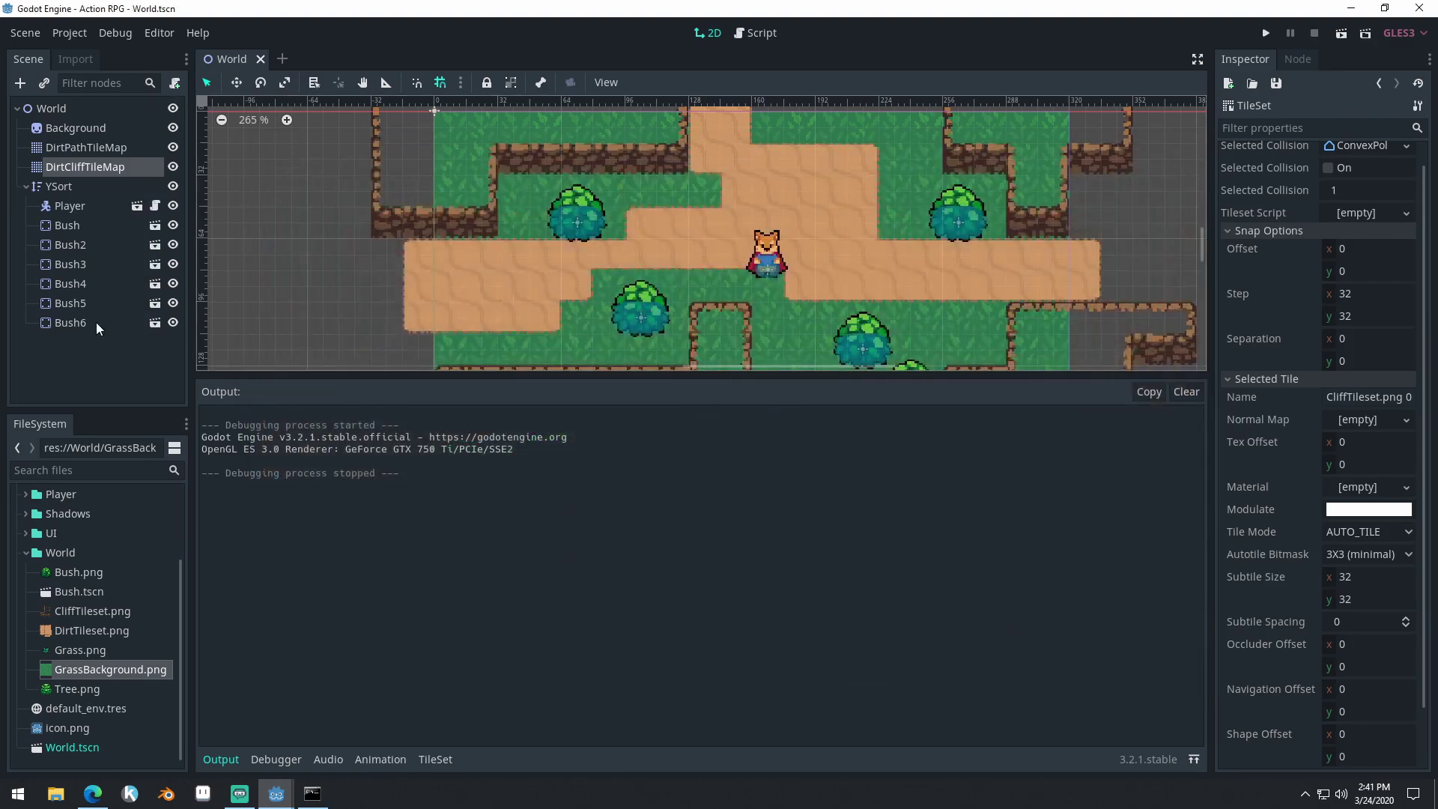
{"action": "scroll", "coordinate": [1228, 221], "scroll_direction": "up", "scroll_amount": 1}
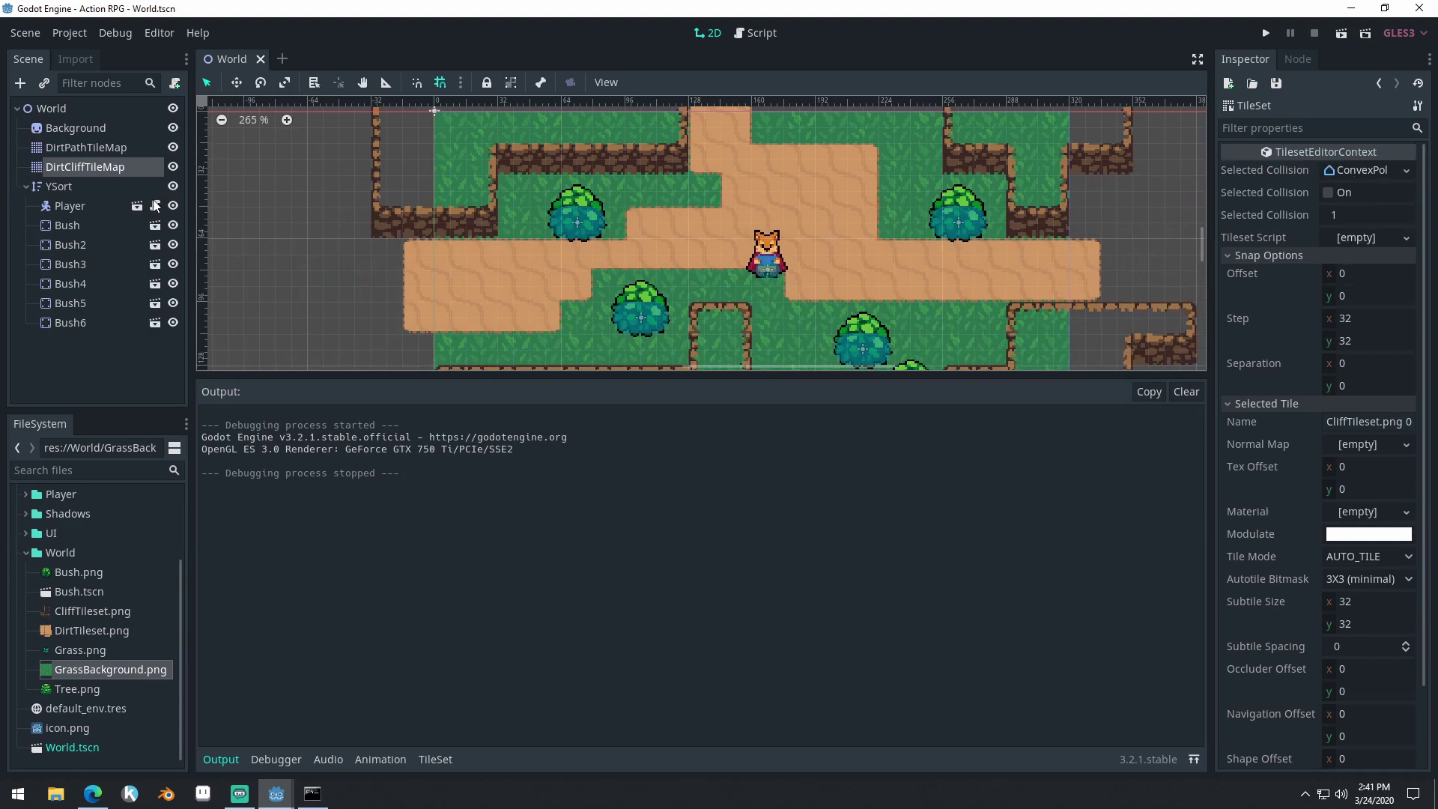
{"action": "left_click", "coordinate": [120, 165]}
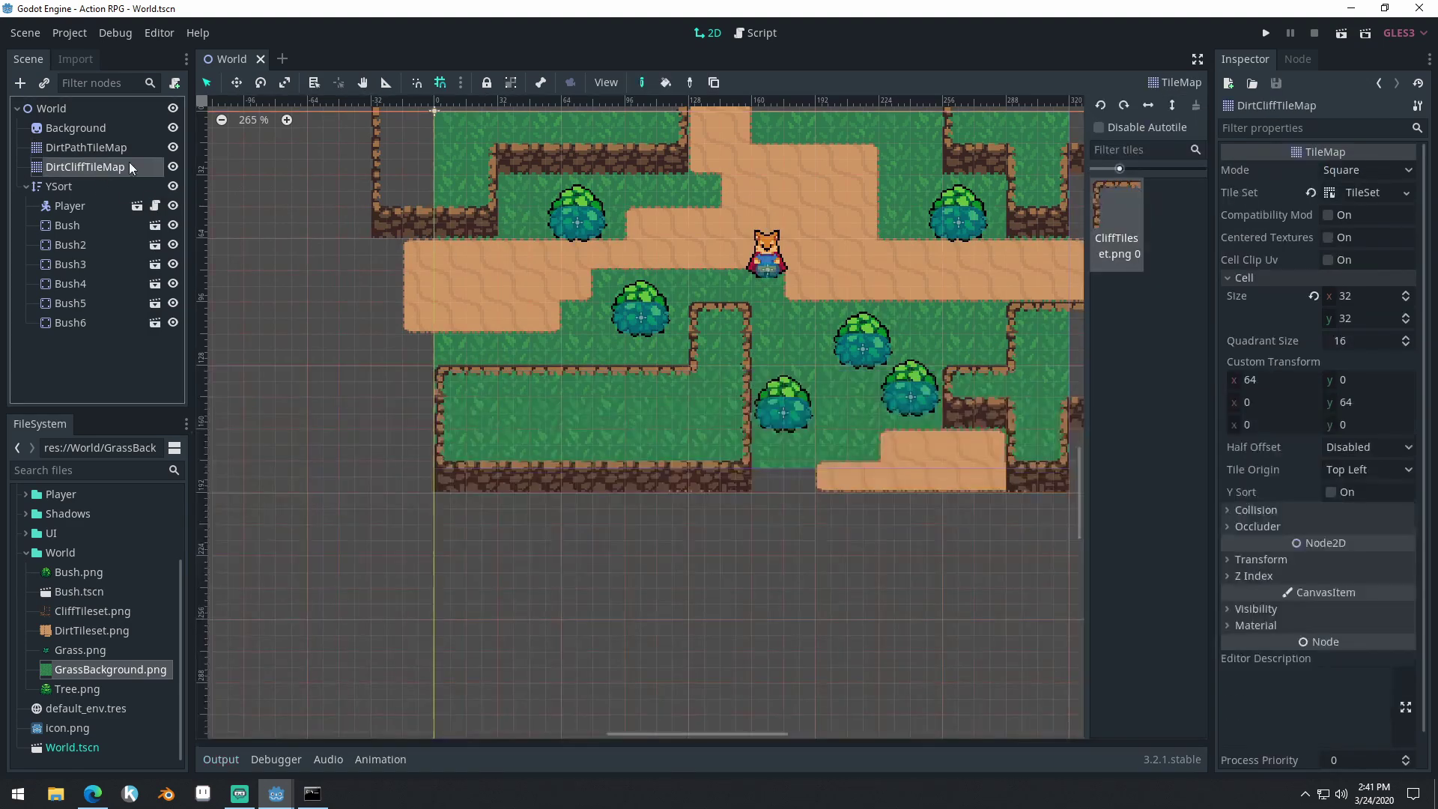
{"action": "left_click", "coordinate": [1364, 194]}
{"action": "left_click", "coordinate": [244, 422]}
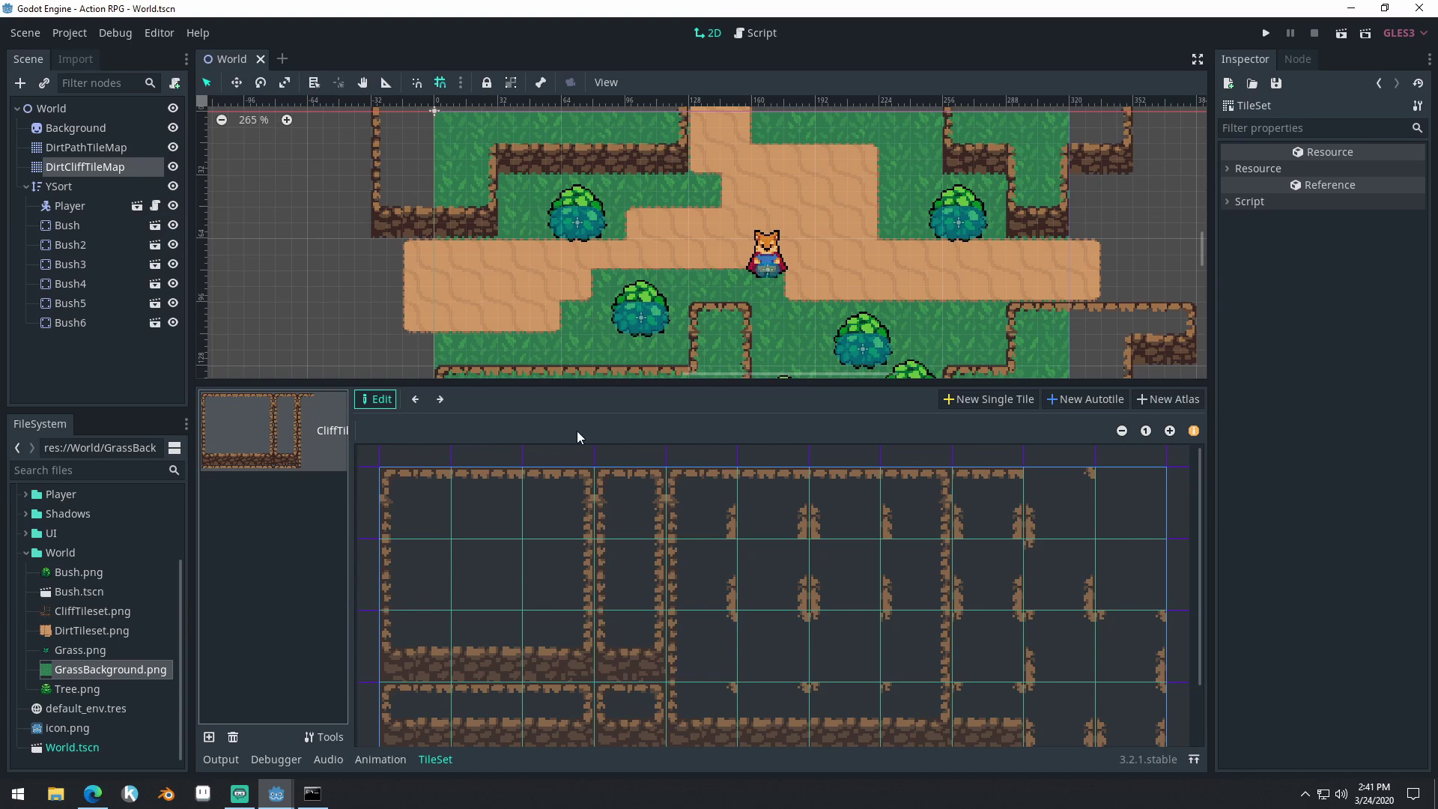
{"action": "left_click", "coordinate": [455, 514]}
{"action": "left_click_drag", "start_coordinate": [617, 386], "coordinate": [635, 491]}
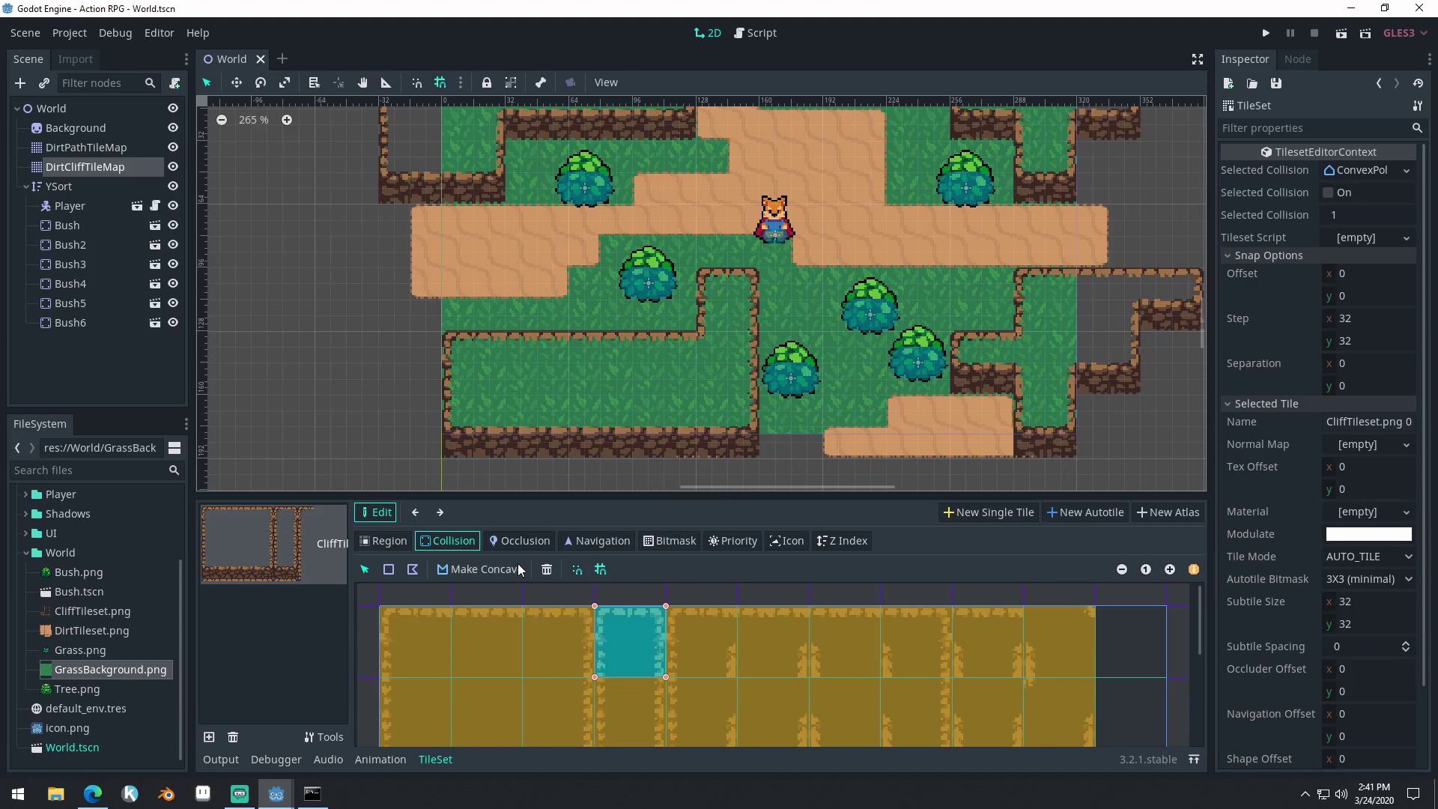
Review the cliff autotile's occlusion and navigation settings
{"action": "left_click", "coordinate": [528, 541]}
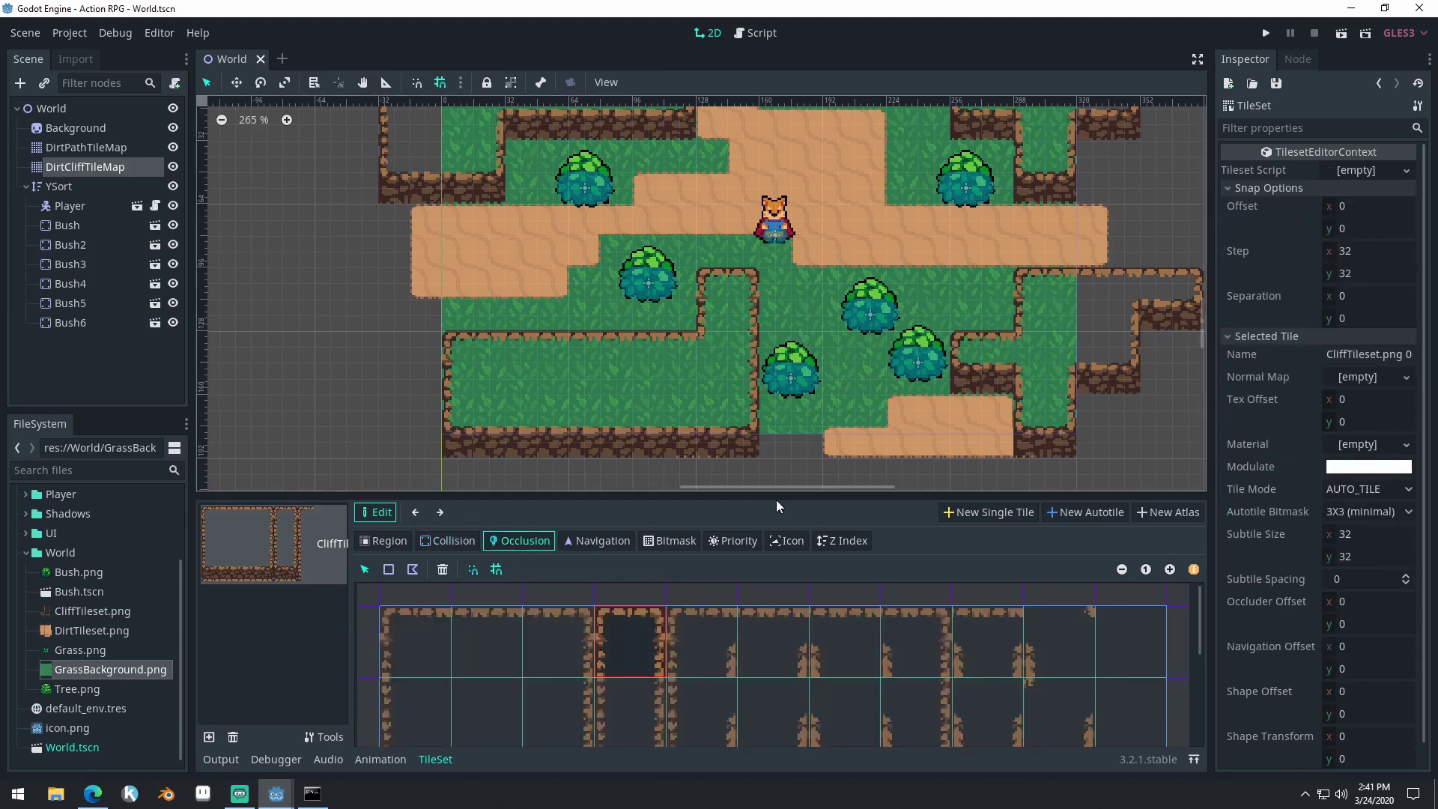
{"action": "left_click_drag", "start_coordinate": [776, 496], "coordinate": [774, 405]}
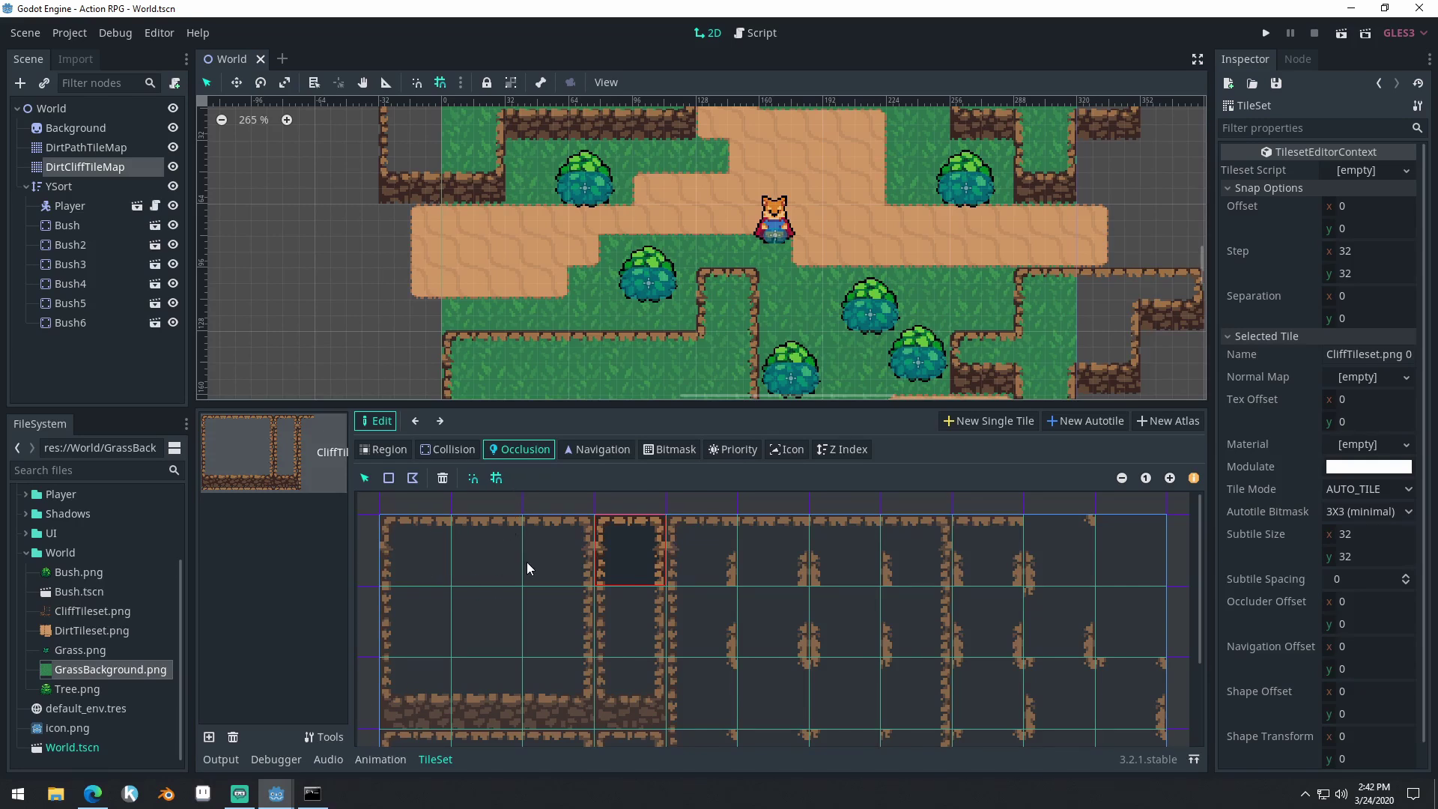
{"action": "left_click", "coordinate": [603, 449]}
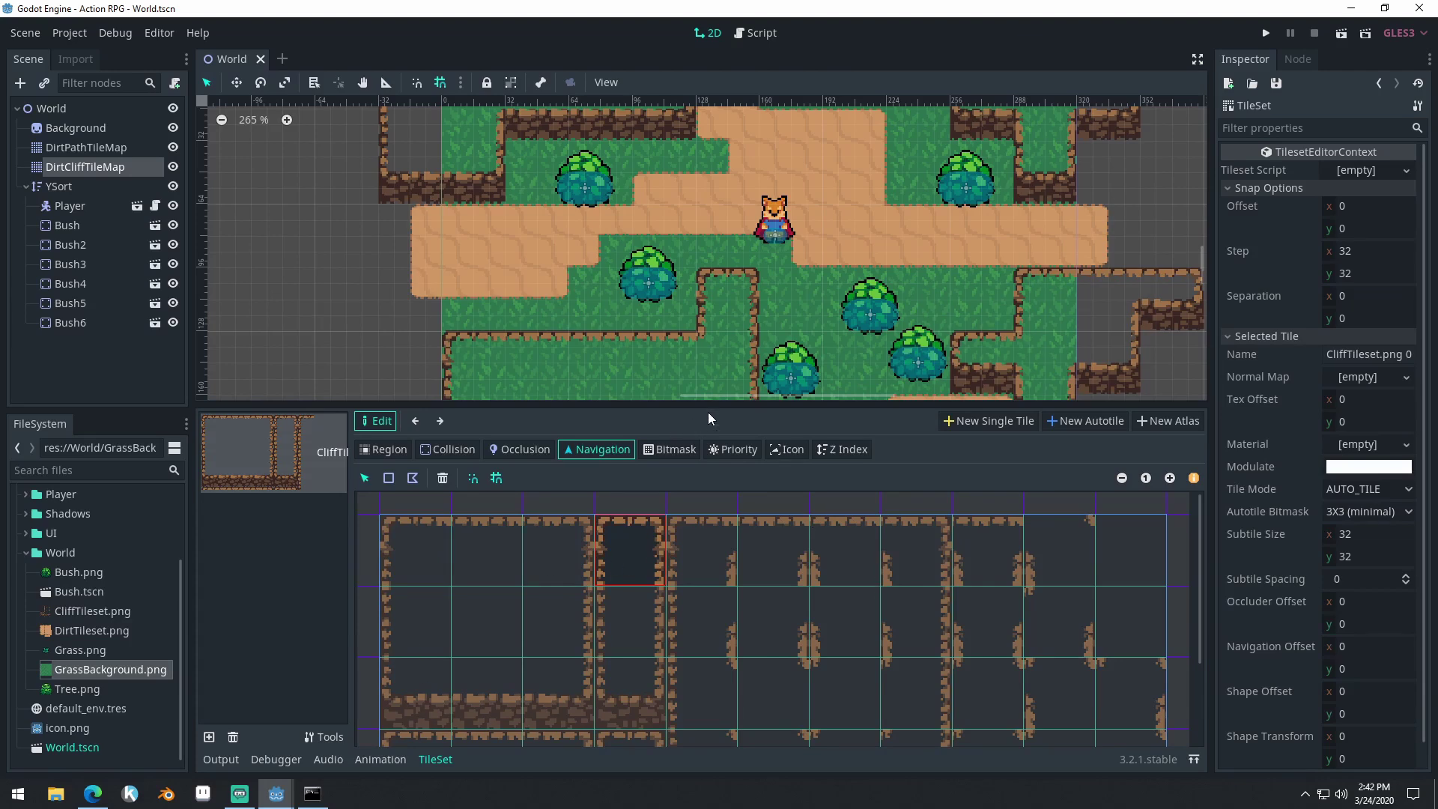
{"action": "left_click_drag", "start_coordinate": [711, 407], "coordinate": [703, 334]}
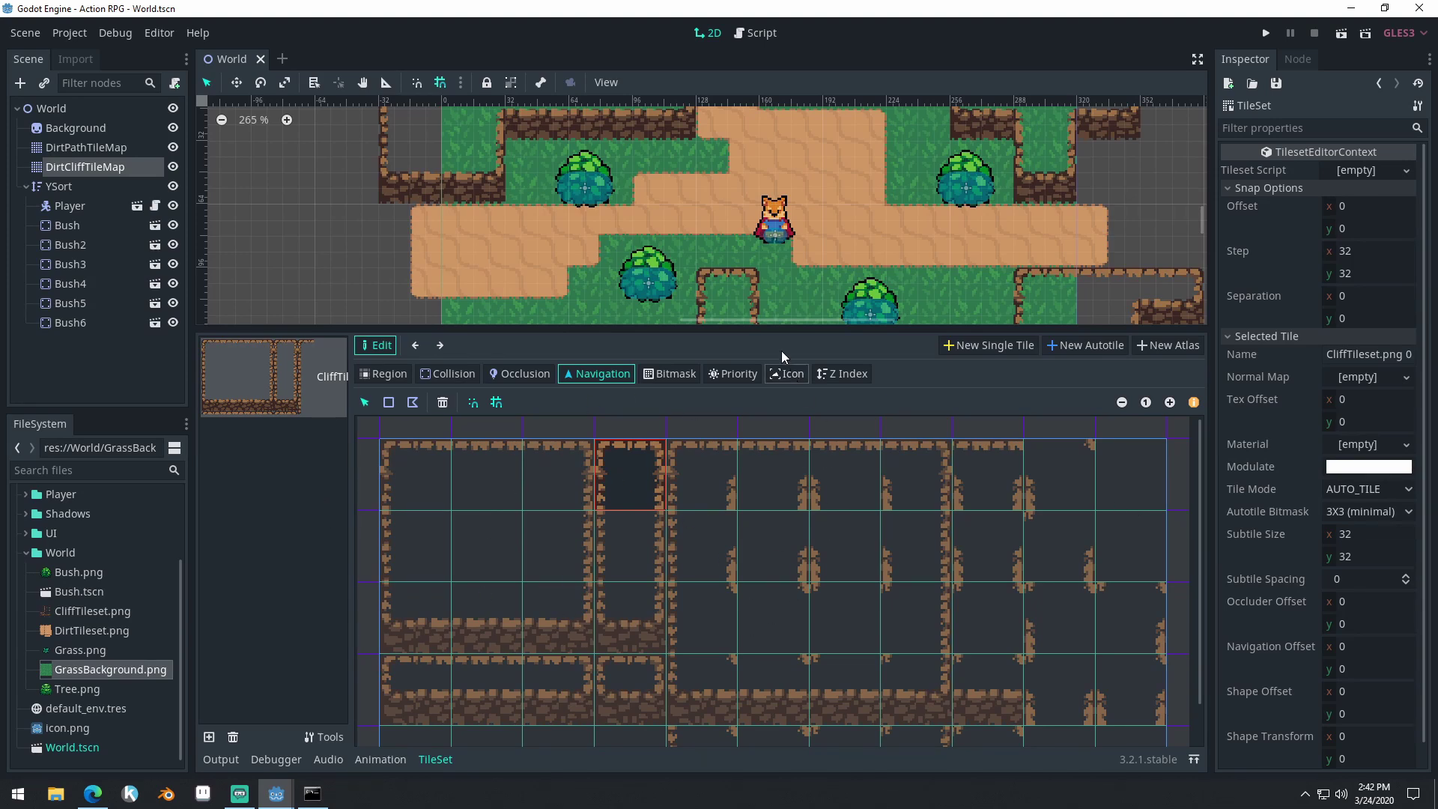
{"action": "left_click_drag", "start_coordinate": [780, 348], "coordinate": [783, 417]}
Set the lower cliff-edge subtile as the cliff autotile's icon, then show its Priority settings
{"action": "left_click", "coordinate": [803, 442]}
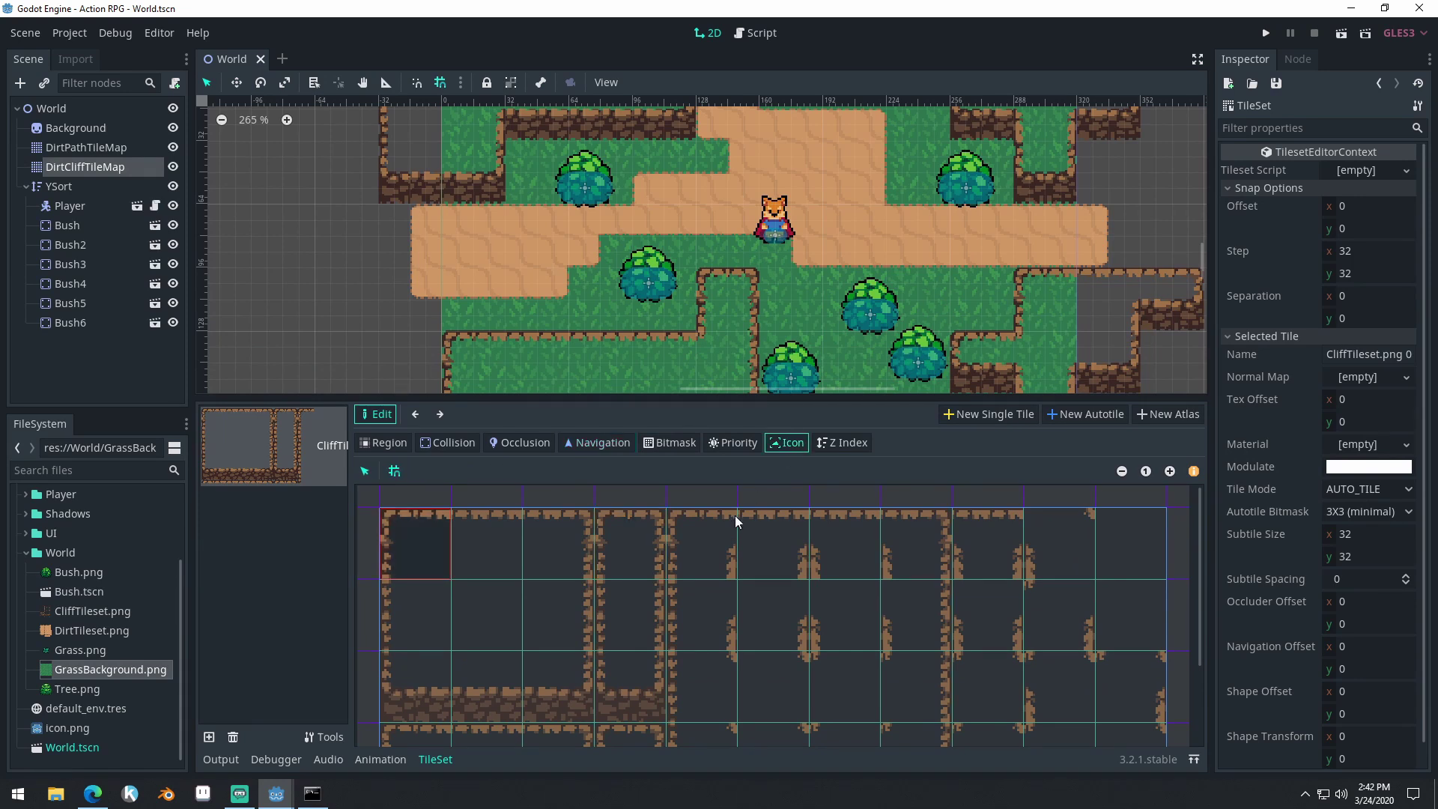
{"action": "left_click", "coordinate": [649, 689]}
{"action": "left_click_drag", "start_coordinate": [720, 397], "coordinate": [719, 305]}
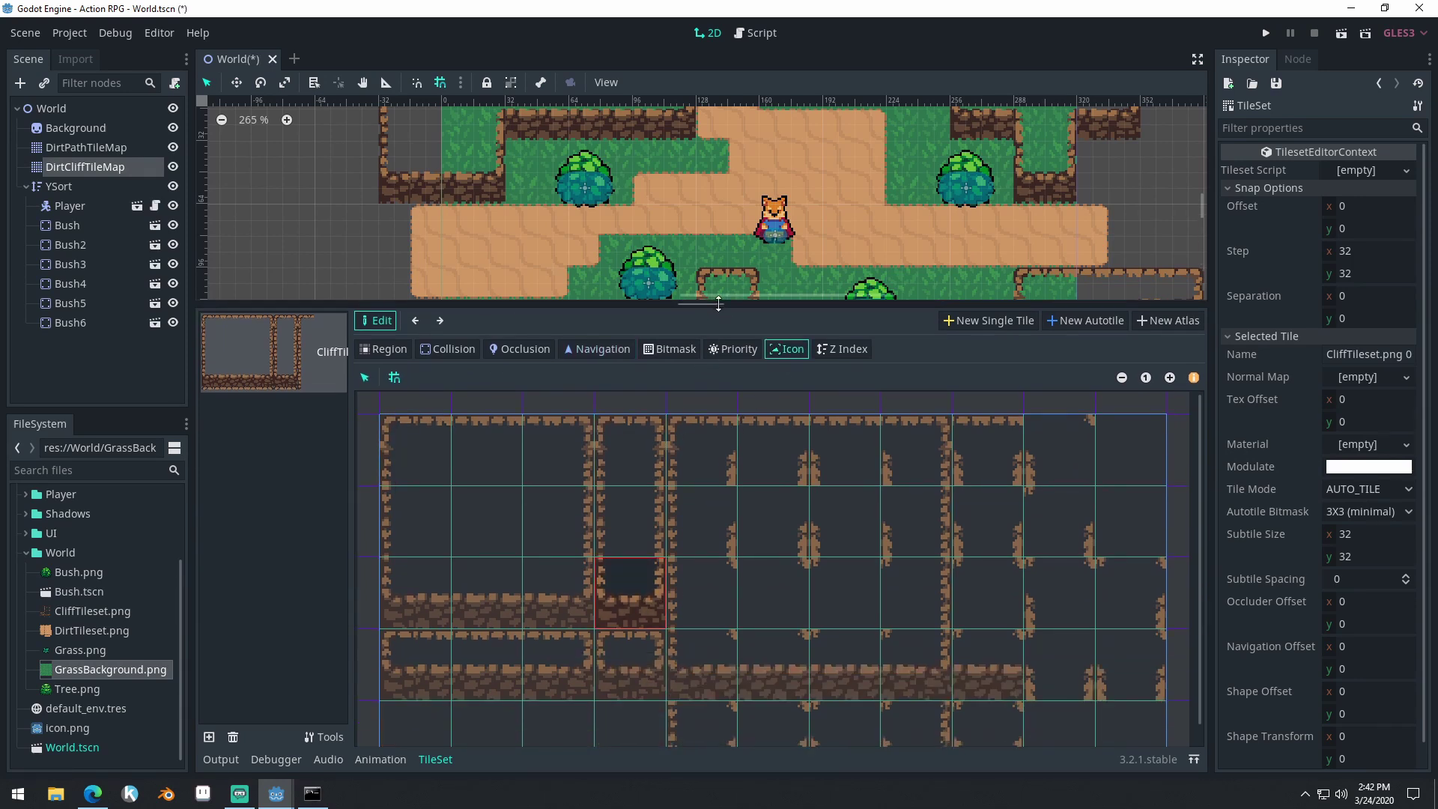
{"action": "left_click", "coordinate": [629, 665]}
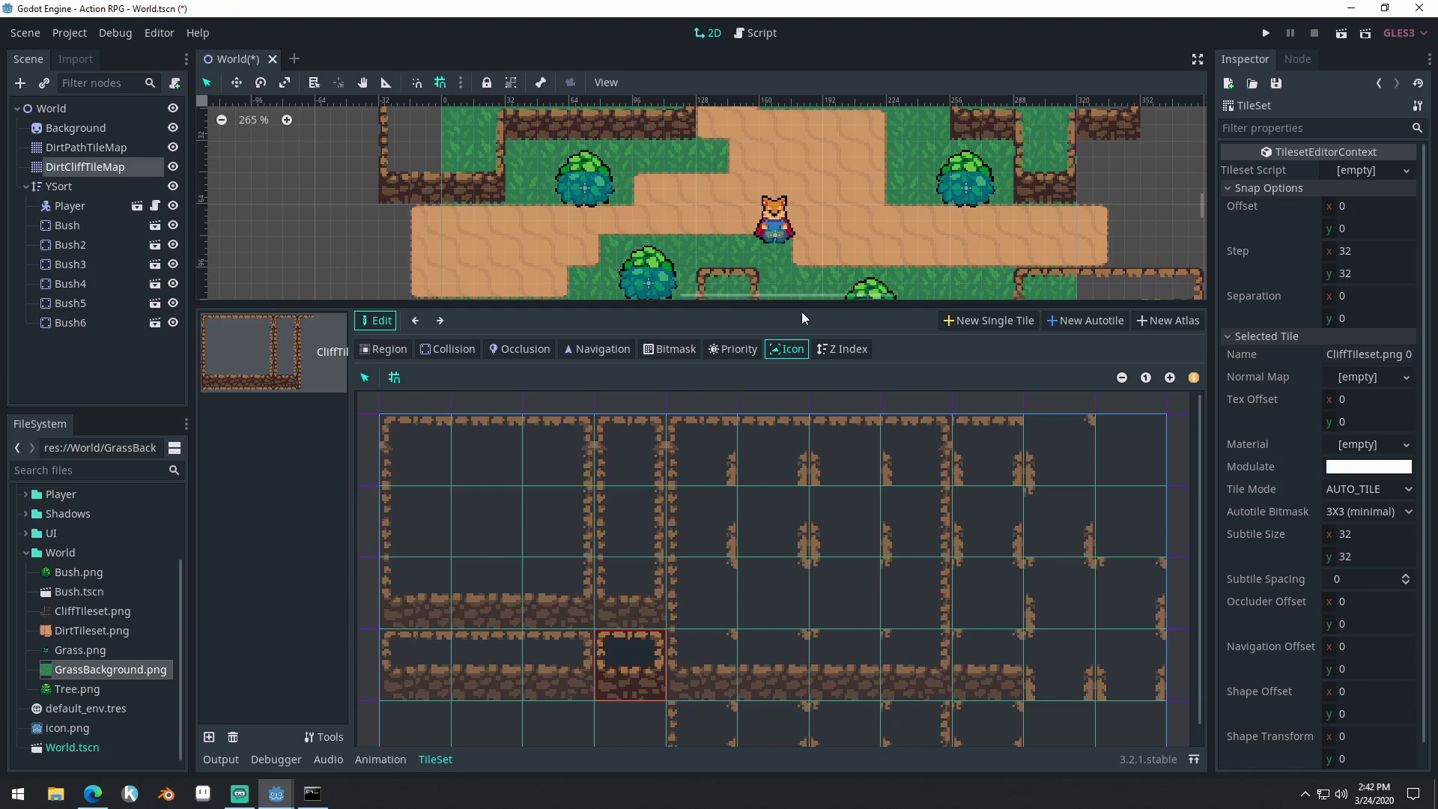
{"action": "left_click_drag", "start_coordinate": [802, 302], "coordinate": [796, 209]}
{"action": "left_click", "coordinate": [734, 450]}
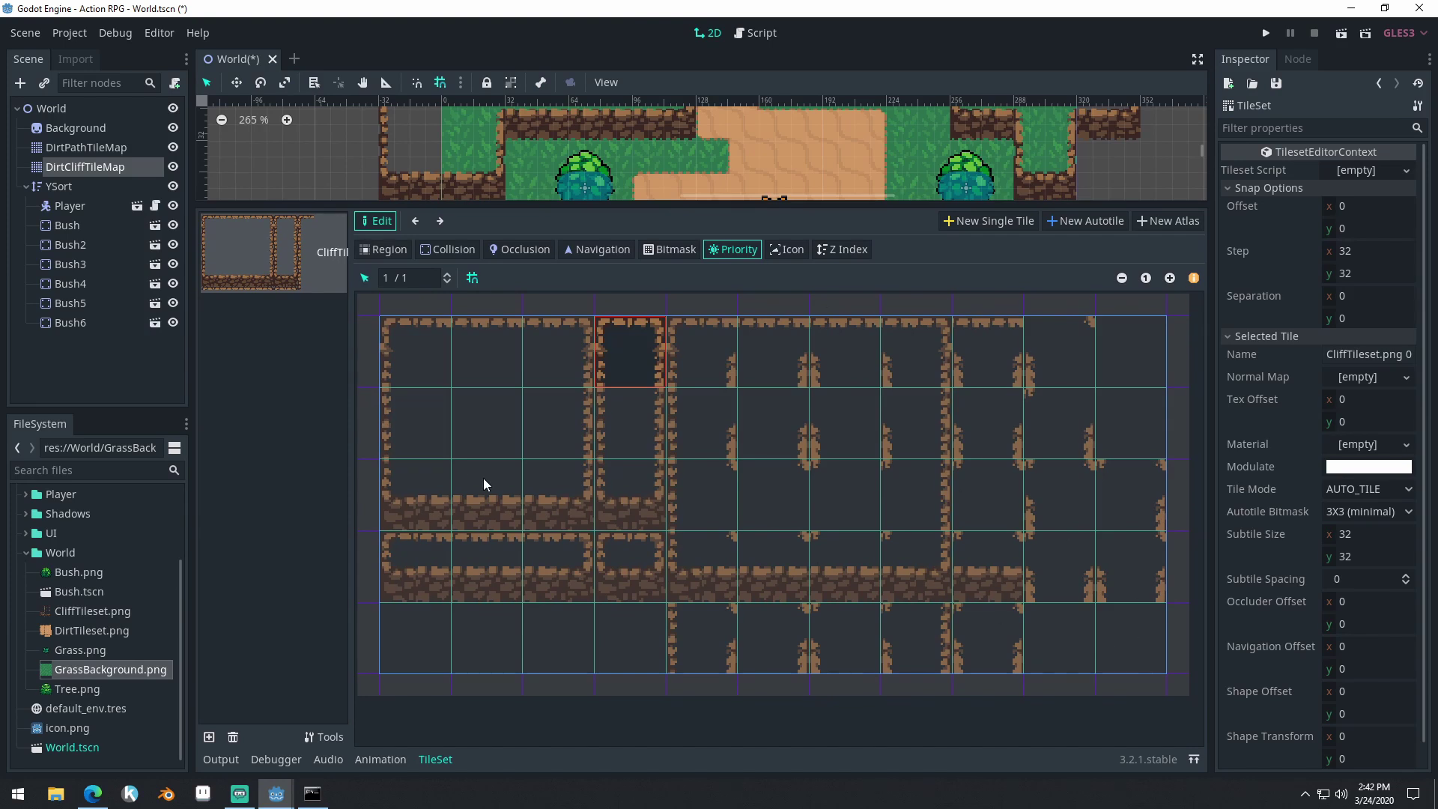
{"action": "left_click", "coordinate": [487, 415]}
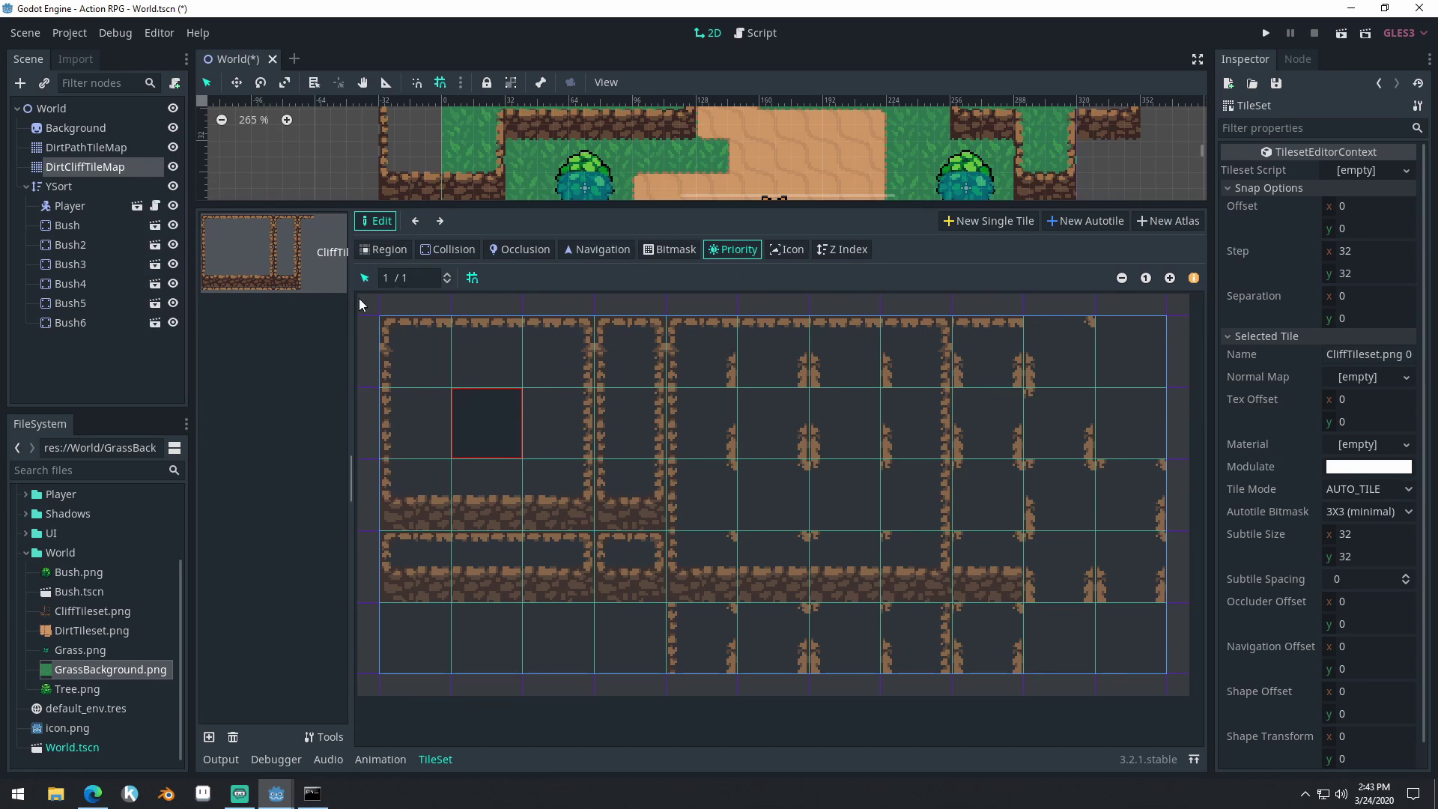
{"action": "left_click", "coordinate": [422, 278]}
{"action": "left_click_drag", "start_coordinate": [825, 209], "coordinate": [835, 280]}
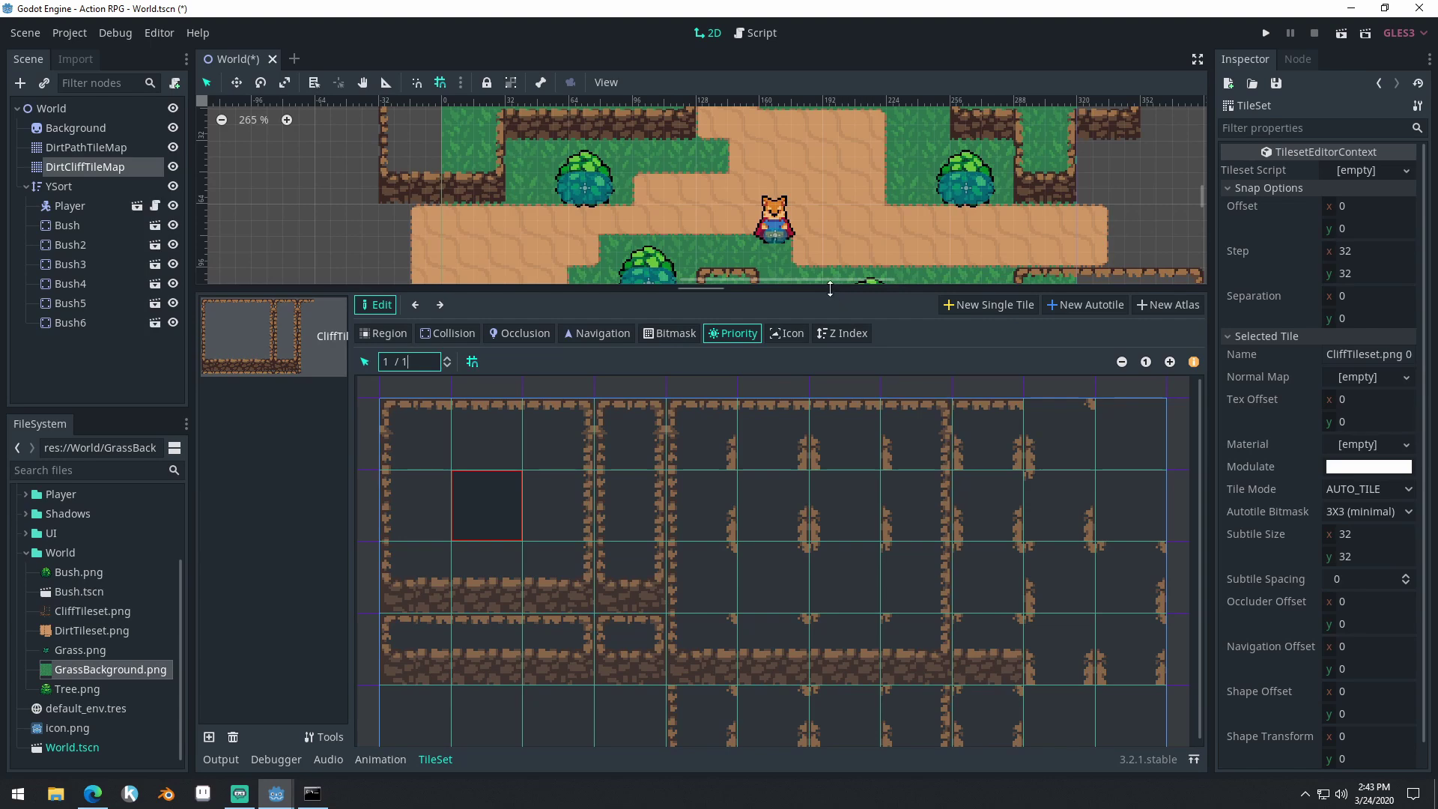
{"action": "left_click_drag", "start_coordinate": [835, 285], "coordinate": [843, 563]}
{"action": "middle_click_drag", "start_coordinate": [909, 199], "coordinate": [868, 324]}
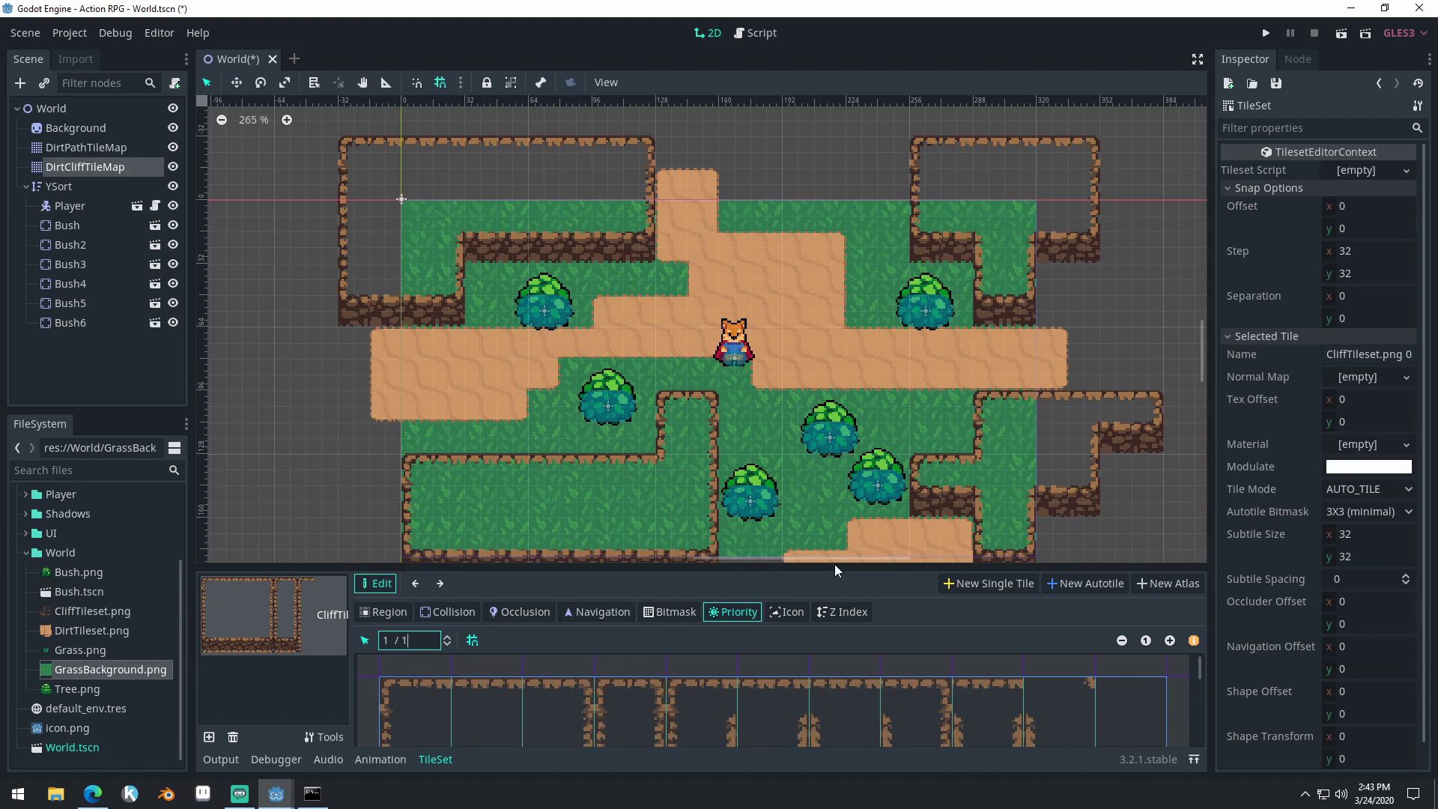
On DirtCliffTileMap, erase the two cliff tiles at the lower cliff's left end
{"action": "left_click_drag", "start_coordinate": [834, 567], "coordinate": [832, 321]}
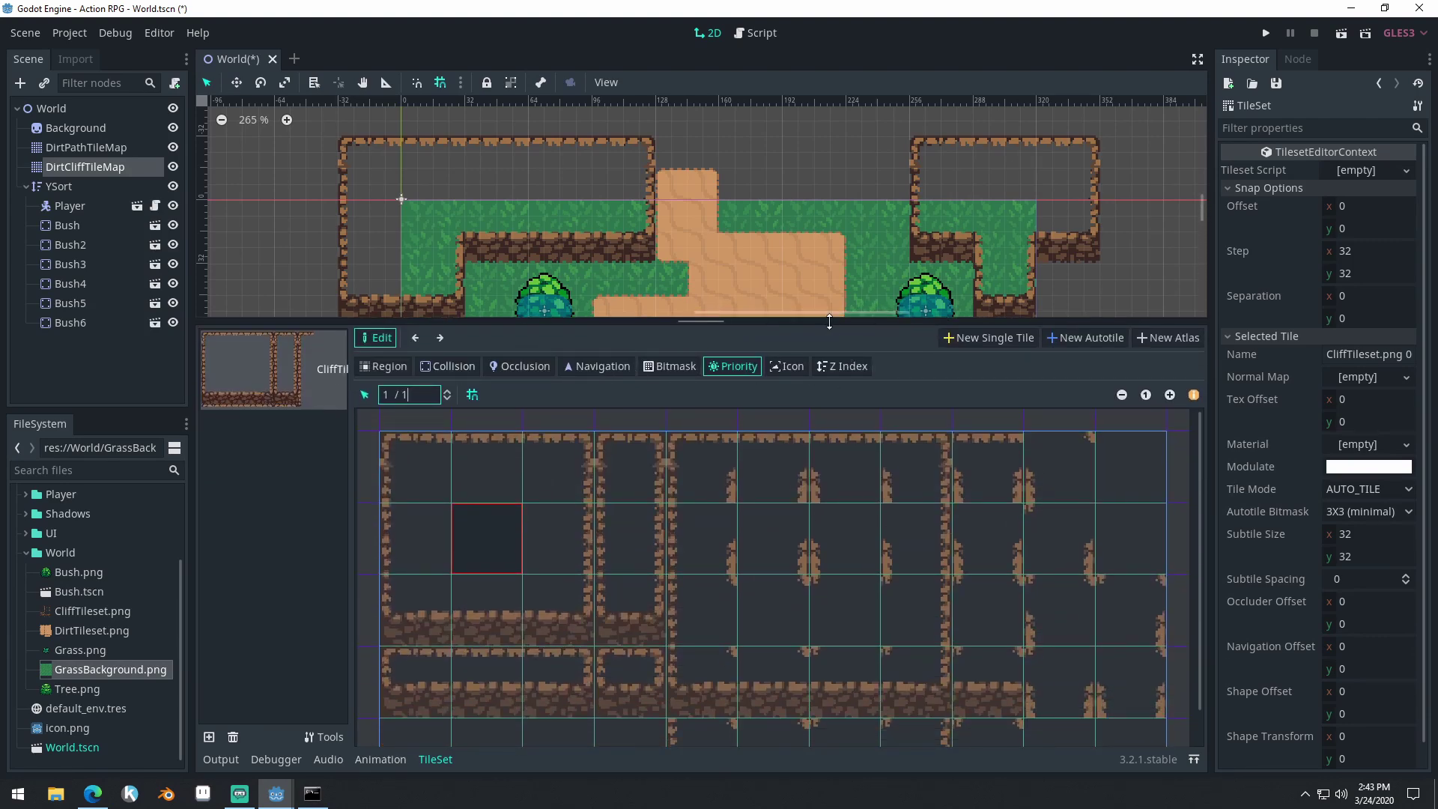
{"action": "left_click_drag", "start_coordinate": [829, 321], "coordinate": [525, 563]}
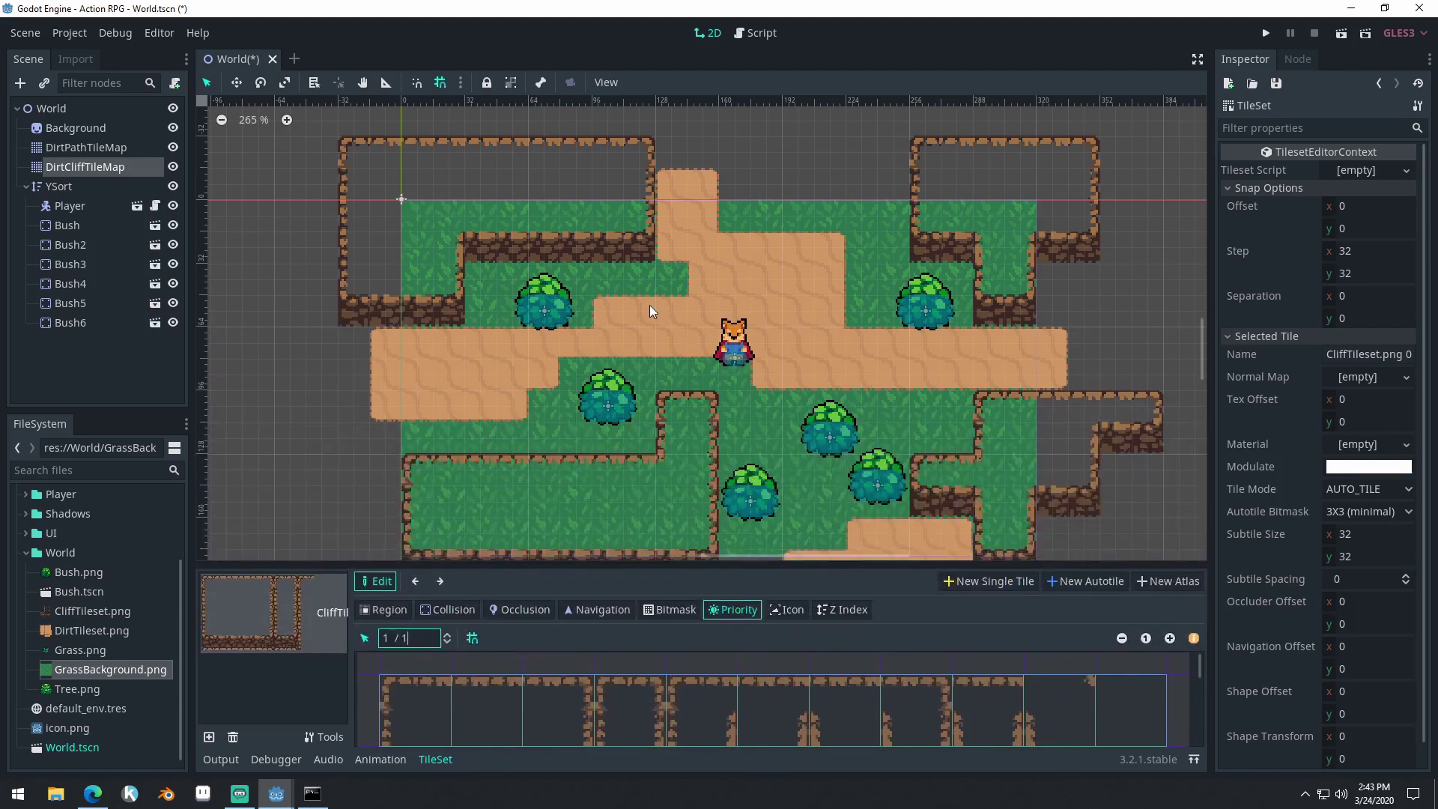
{"action": "left_click", "coordinate": [101, 167]}
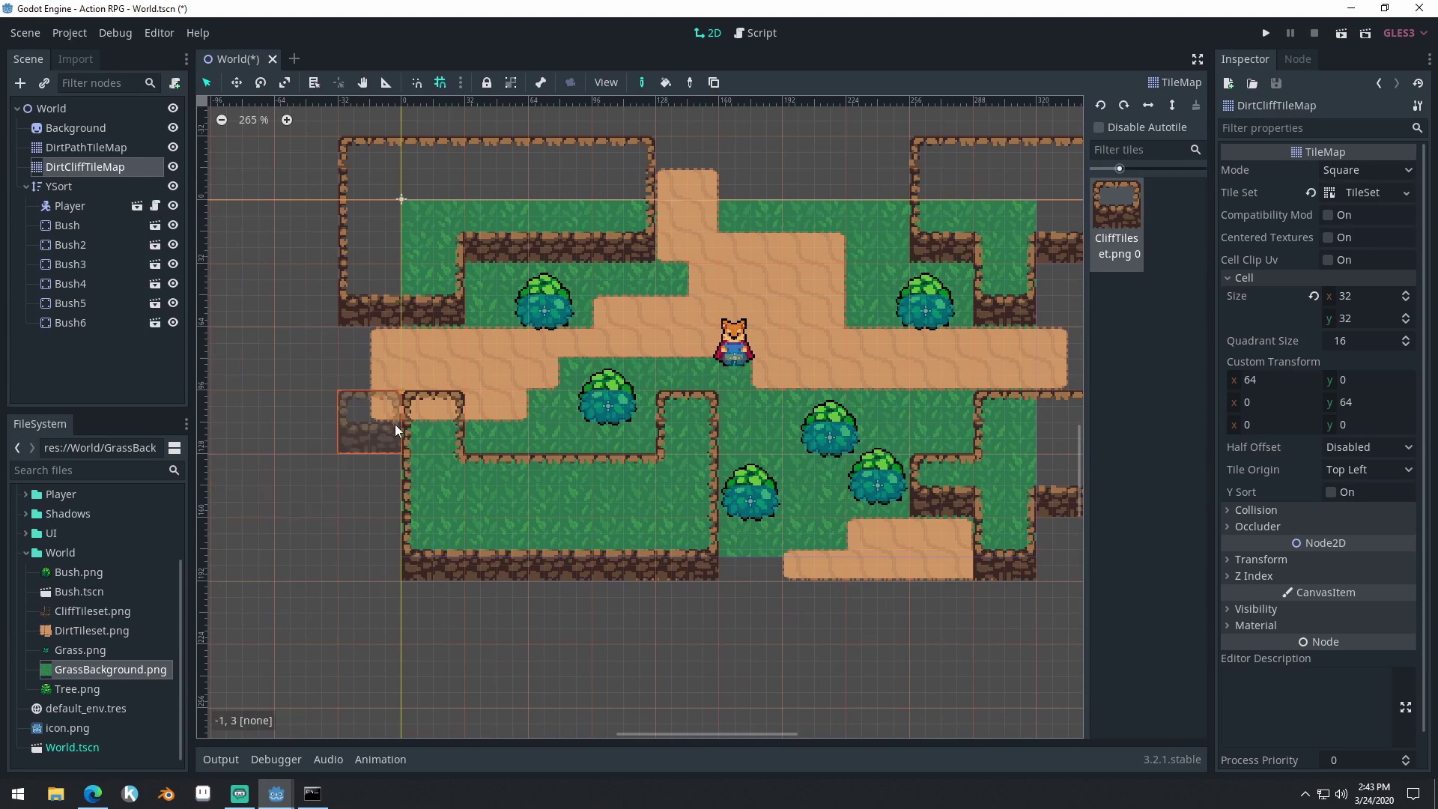
{"action": "mouse_move", "coordinate": [423, 483]}
{"action": "right_mouse_down"}
{"action": "mouse_move", "coordinate": [525, 472]}
{"action": "mouse_move", "coordinate": [517, 483]}
{"action": "right_mouse_up"}
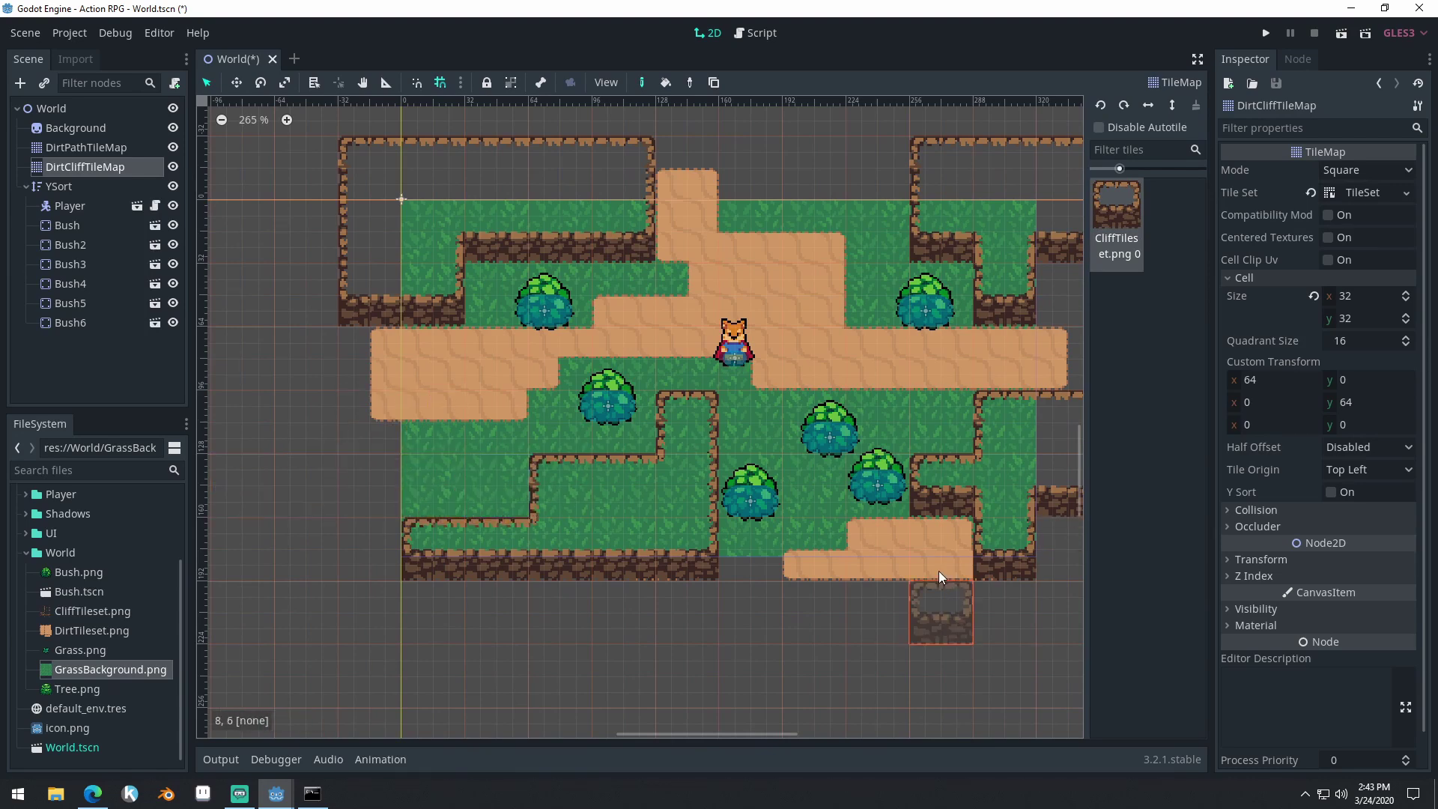
Run the game, walk the player along the cliffs and up to the upper path, then close it
{"action": "left_click", "coordinate": [1267, 34]}
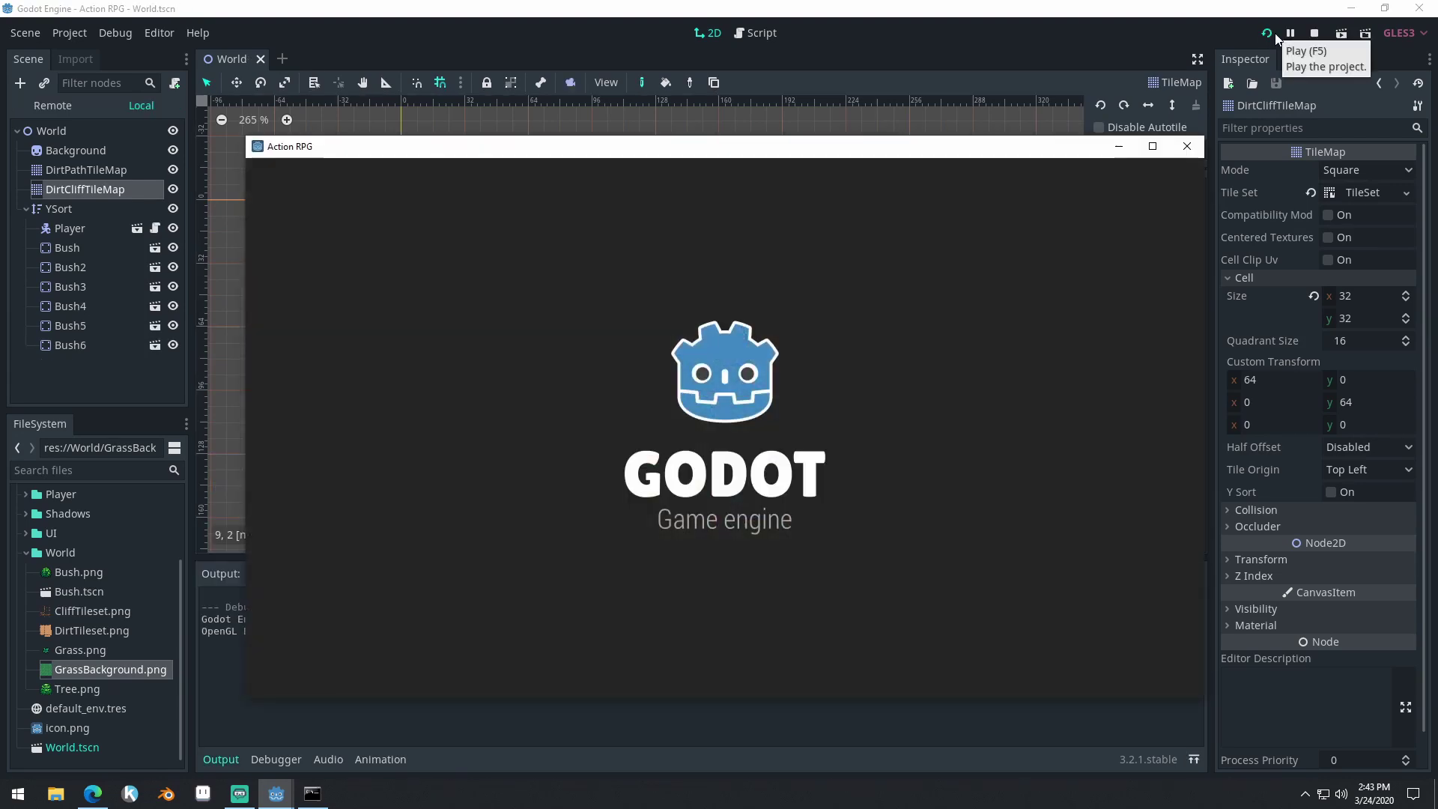
{"action": "key", "text": "Down"}
{"action": "key", "text": "Left"}
{"action": "key", "text": "Right"}
{"action": "key", "text": "Up"}
{"action": "key", "text": "Right"}
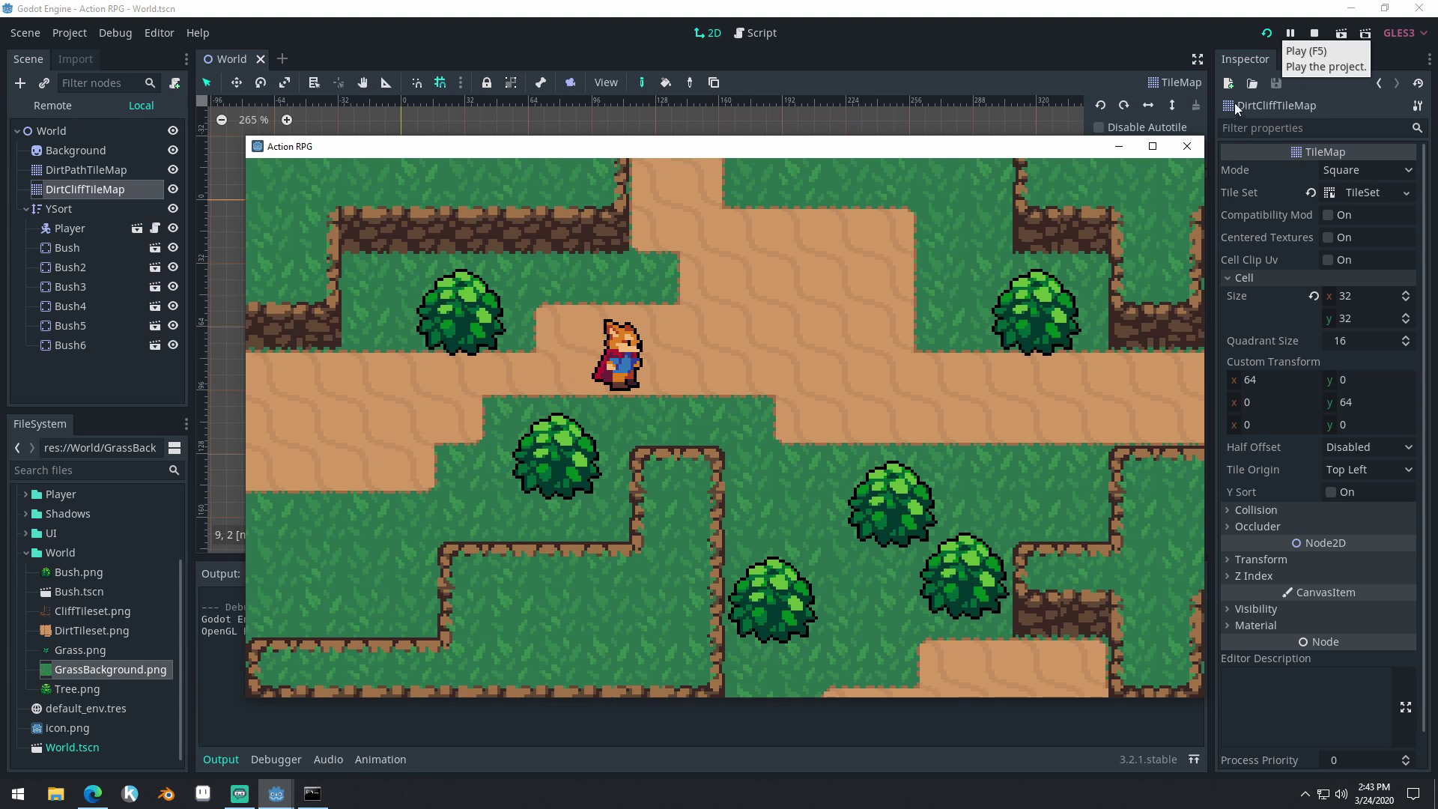
{"action": "left_click", "coordinate": [1187, 146]}
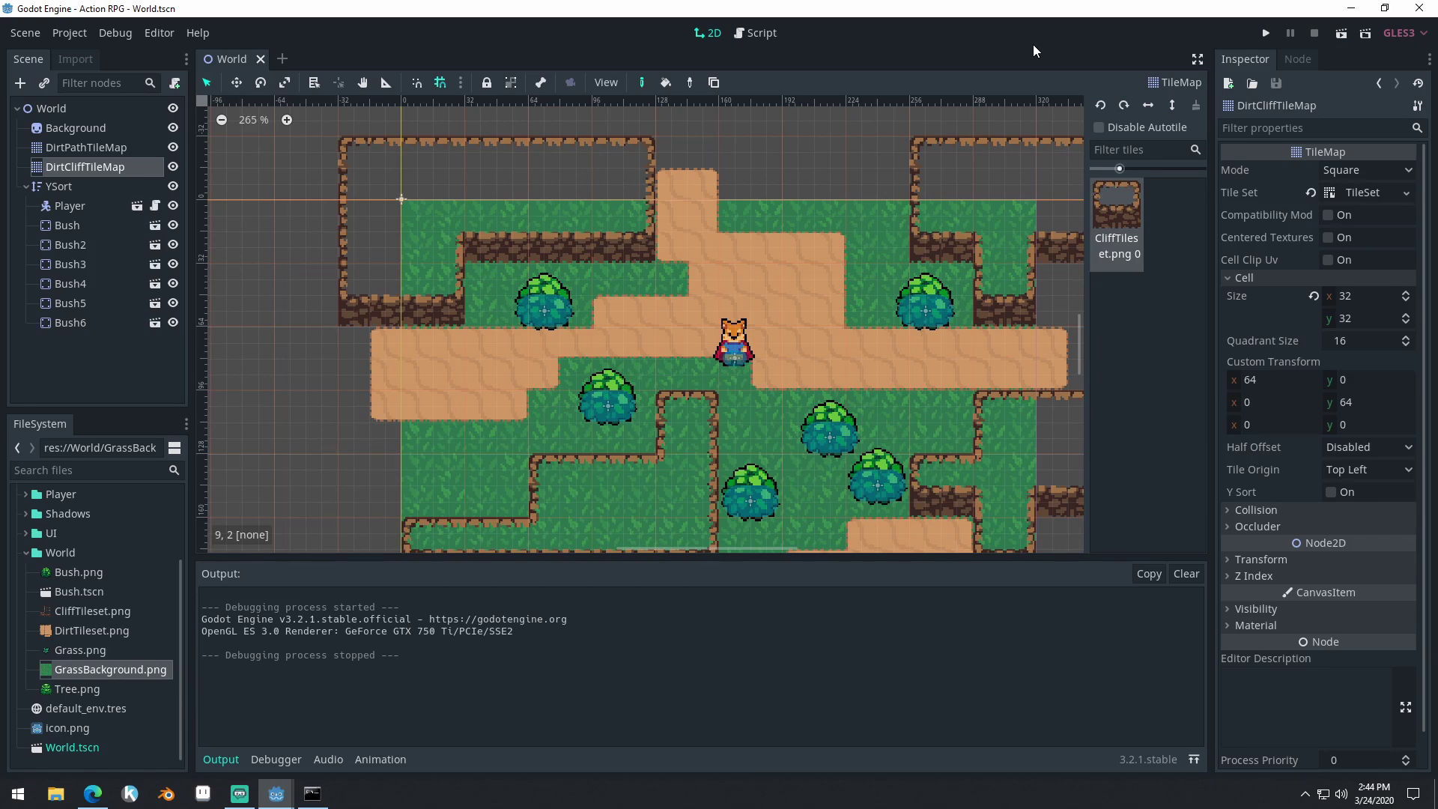
Open DirtCliffTileMap's tileset, select the cliff autotile in CliffTileset, and enlarge the panel
{"action": "left_click", "coordinate": [106, 150]}
{"action": "left_click", "coordinate": [84, 166]}
{"action": "left_click", "coordinate": [1355, 193]}
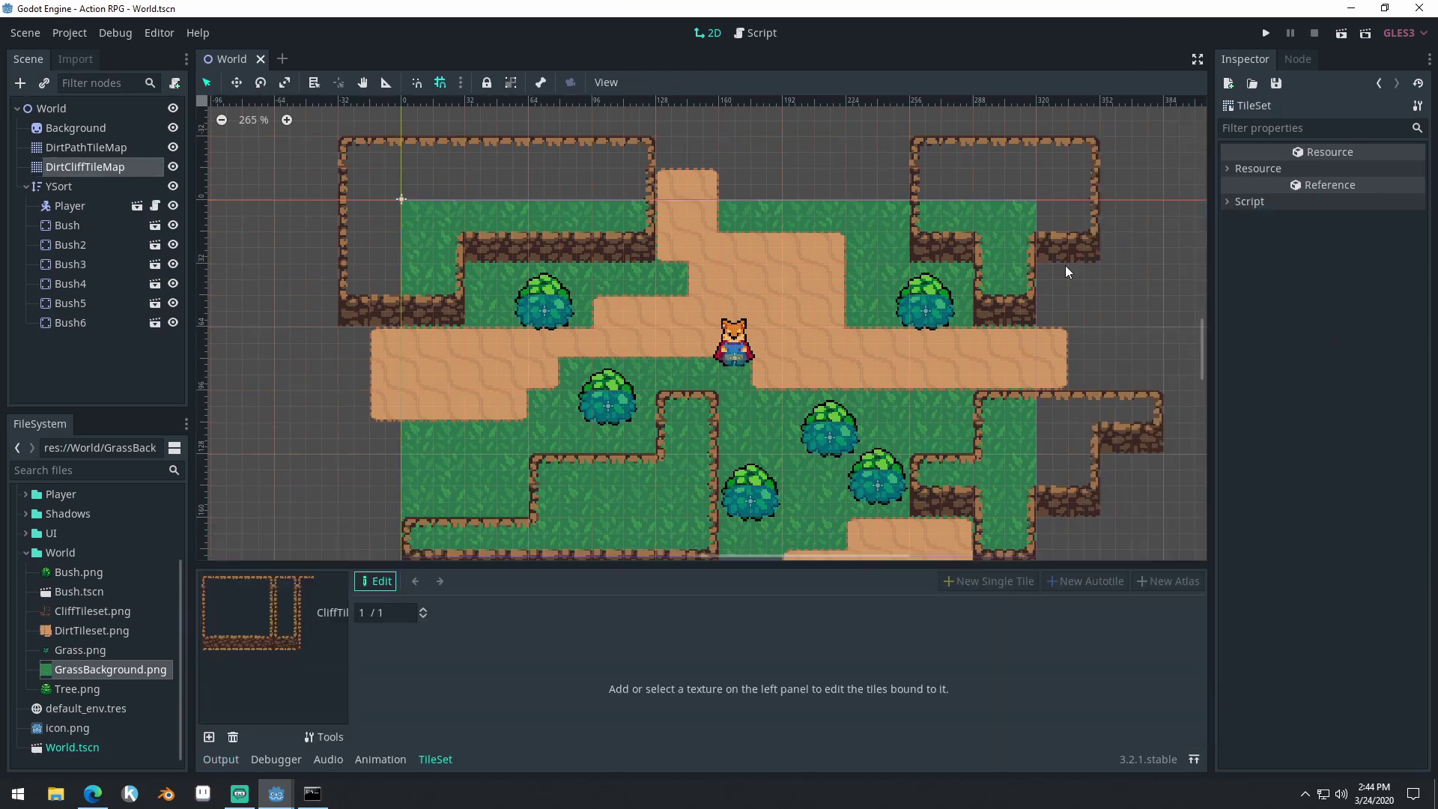
{"action": "left_click", "coordinate": [264, 621]}
{"action": "left_click", "coordinate": [442, 681]}
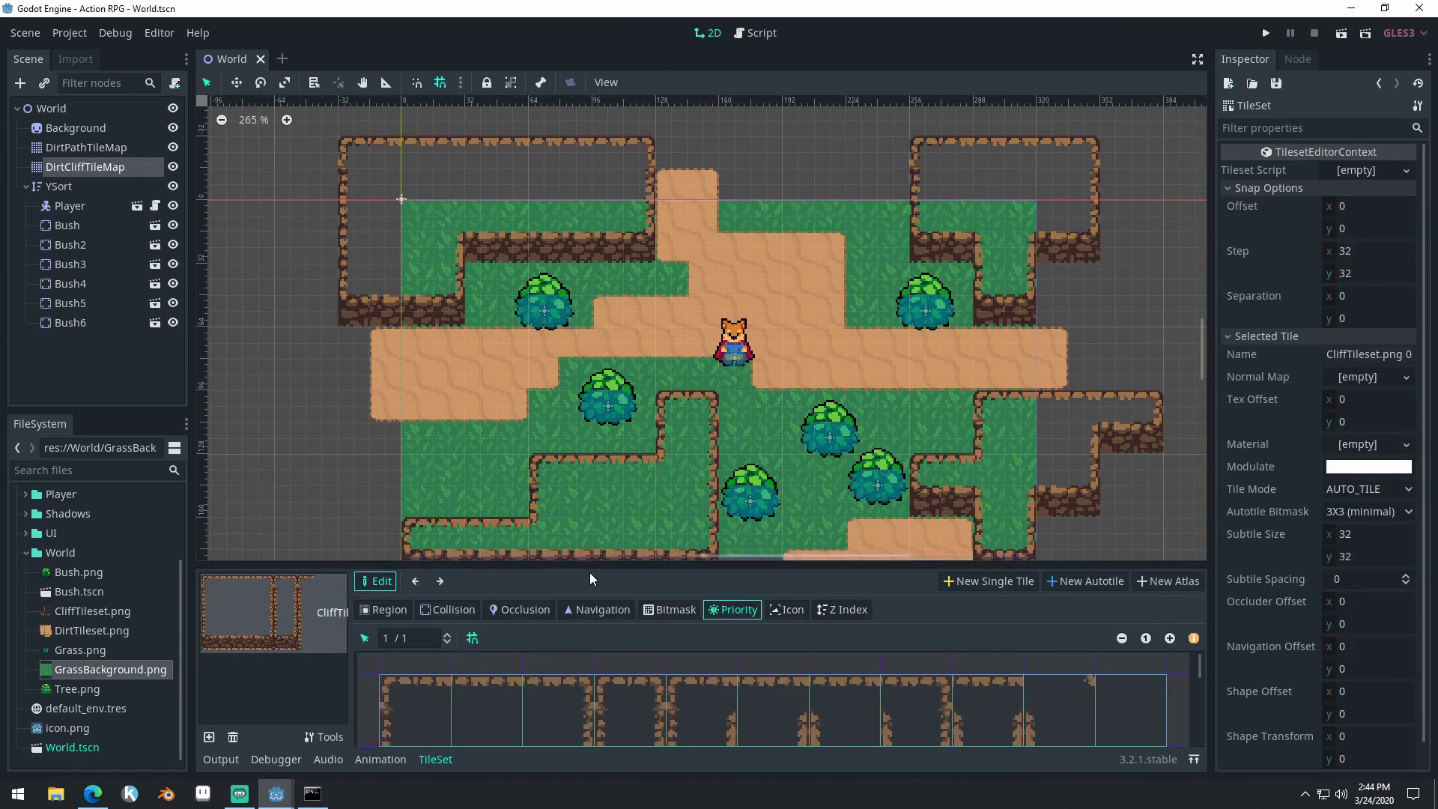
{"action": "left_click_drag", "start_coordinate": [591, 566], "coordinate": [664, 335]}
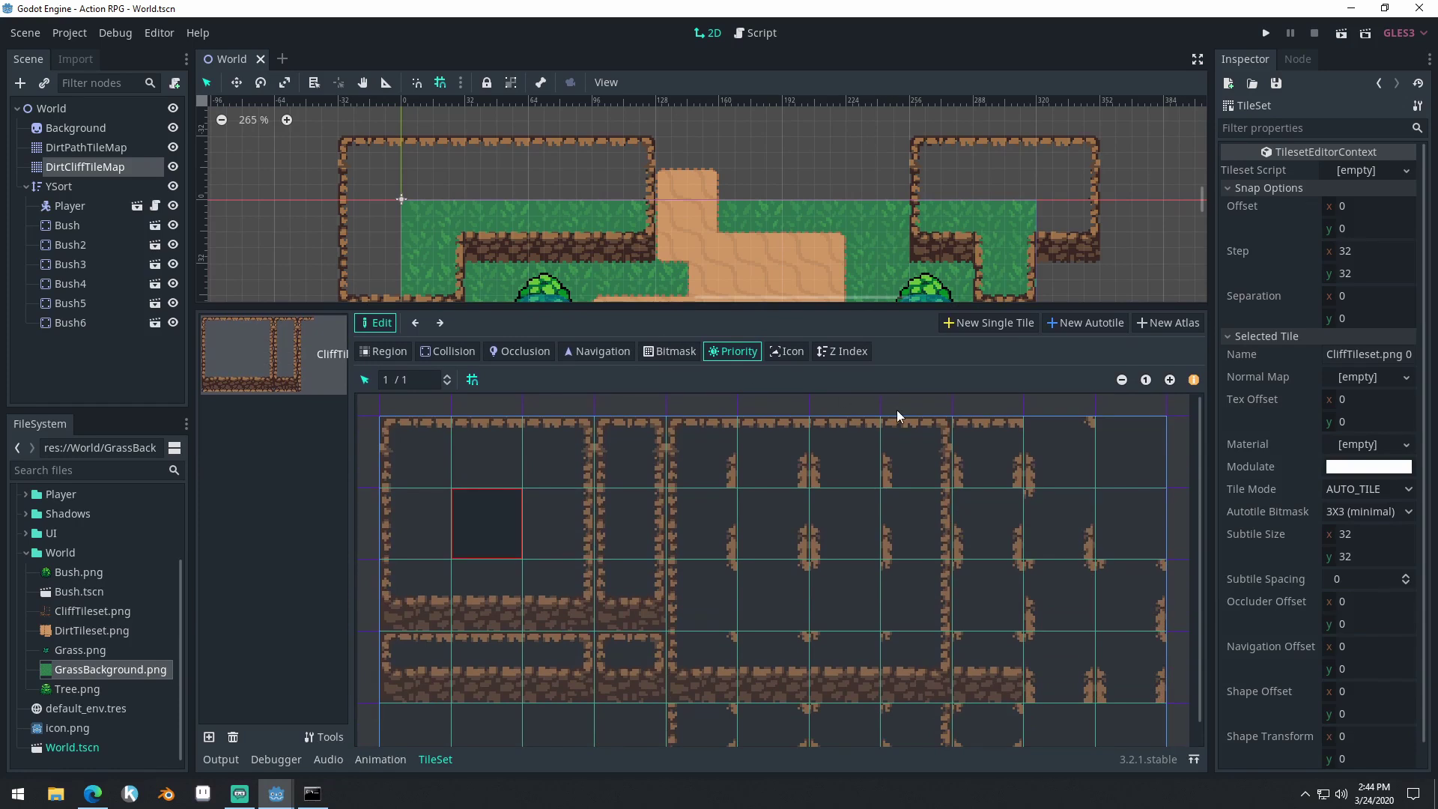